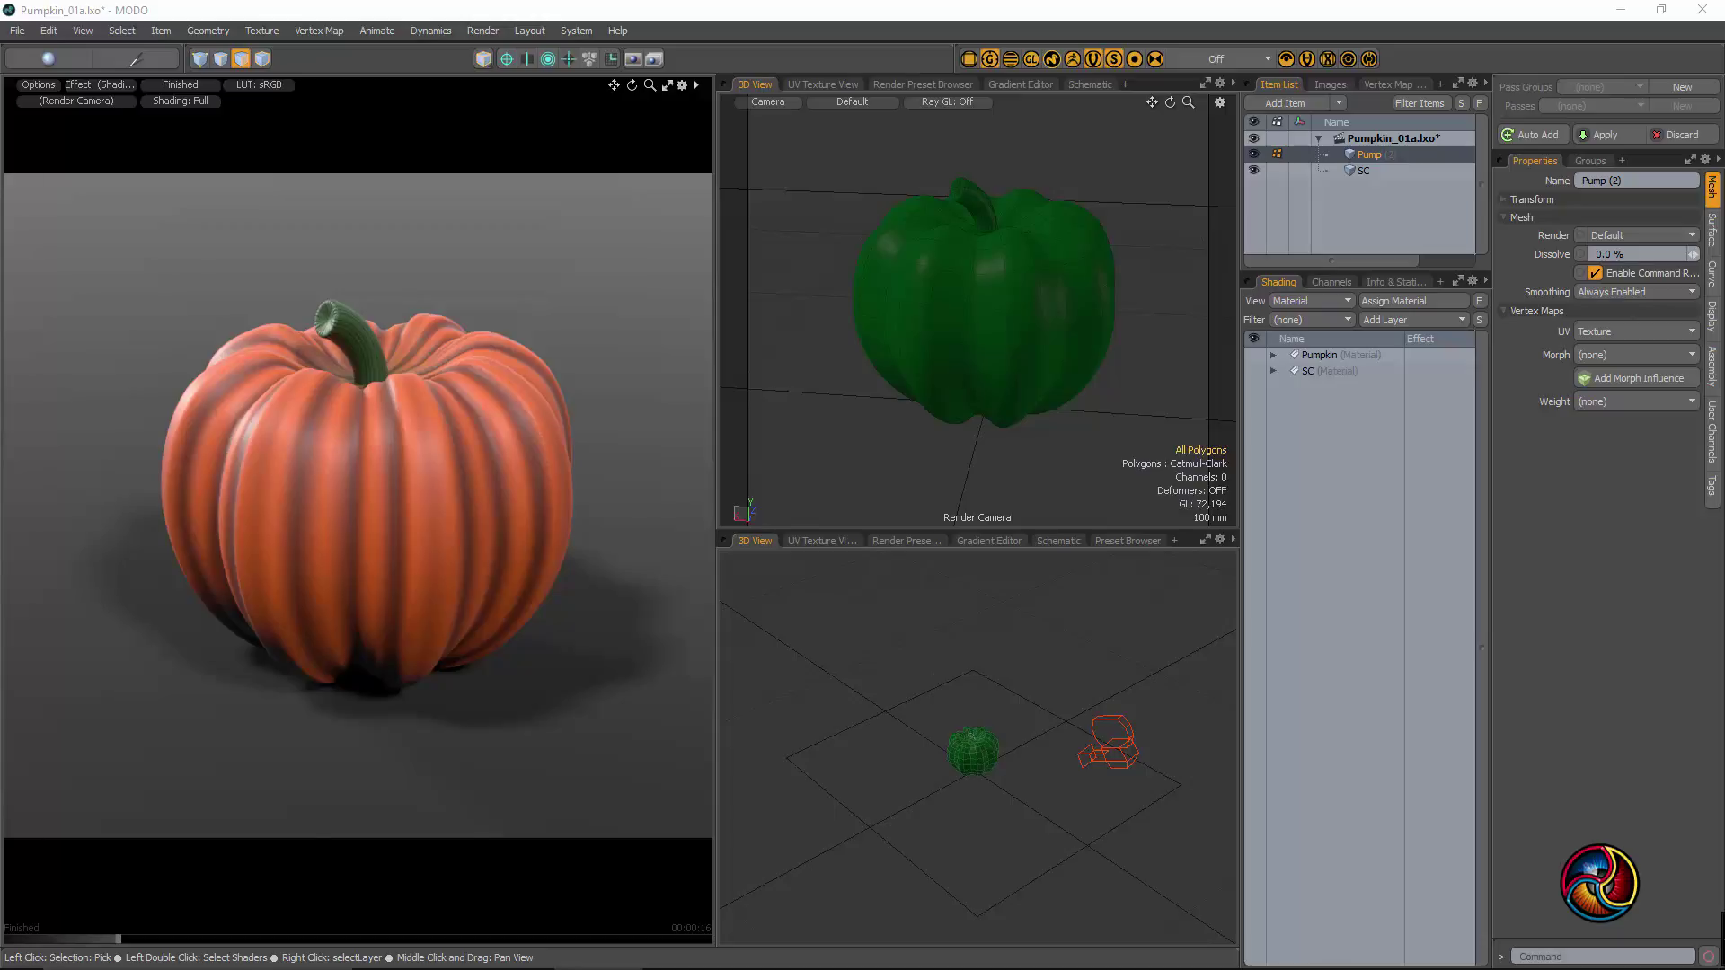
# - Bring the Firefox window showing the Mutant Pixel YouTube channel in front of MODO
pyautogui.hotkey('alt', 'Tab')
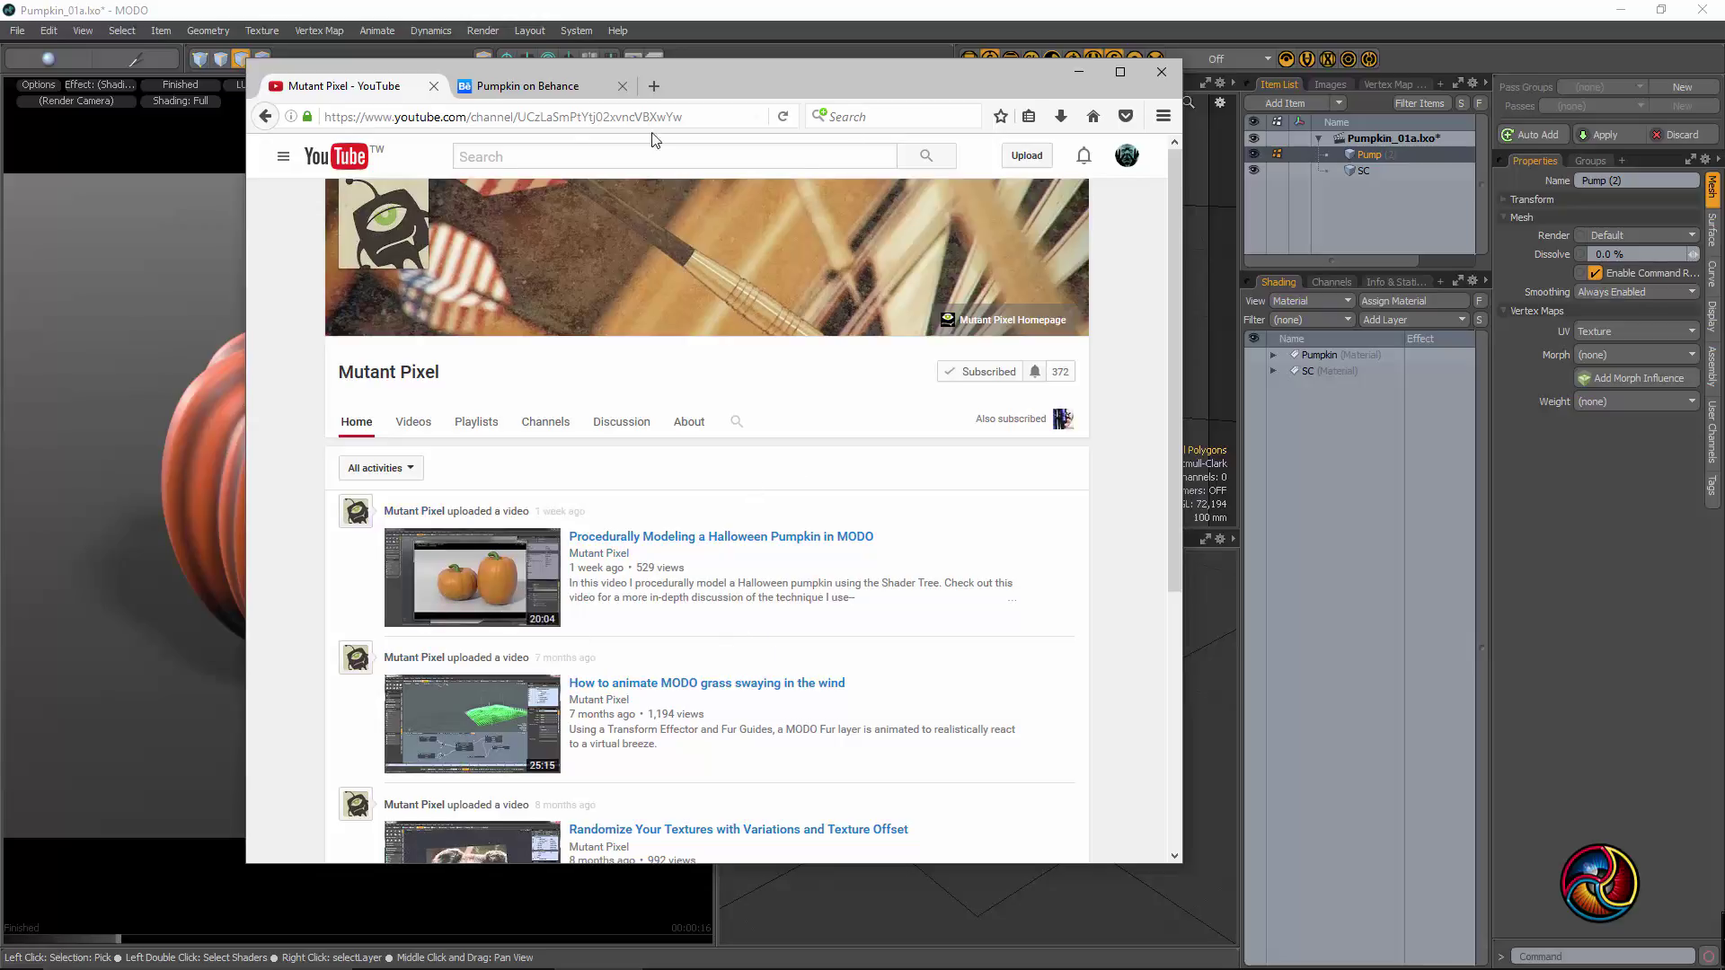
# - Browse the Behance Pumpkin reference images, then slide the browser aside to reveal MODO
pyautogui.click(539, 86)
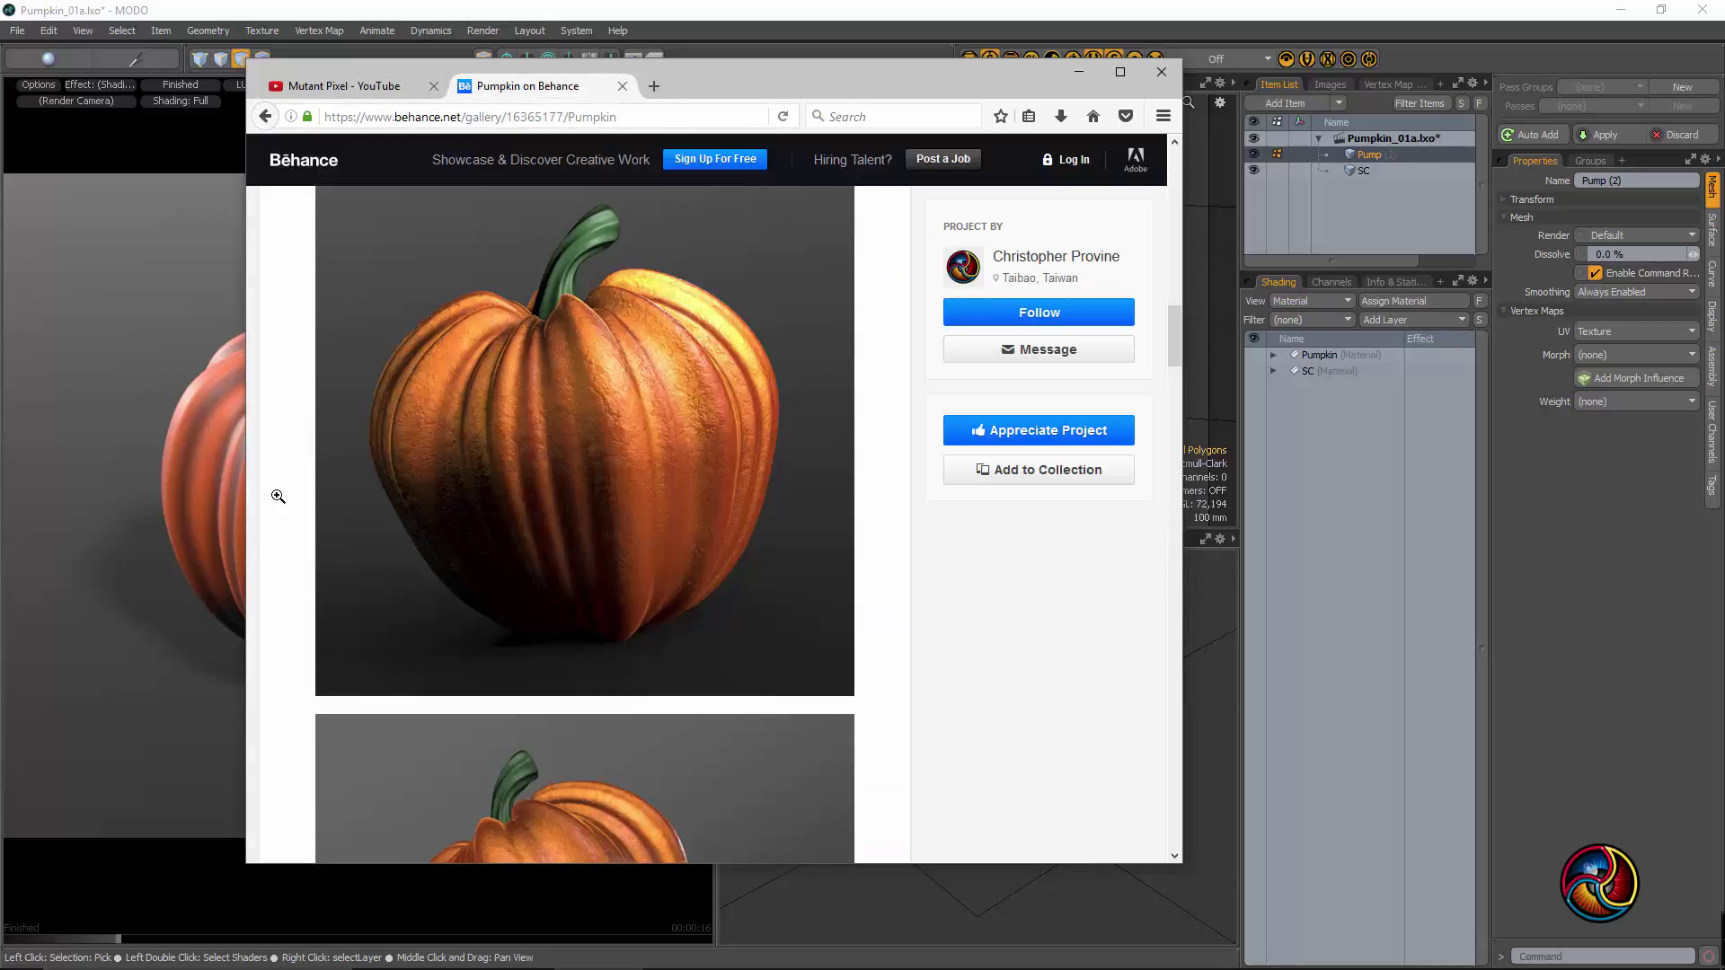
pyautogui.scroll(-10, 597, 513)
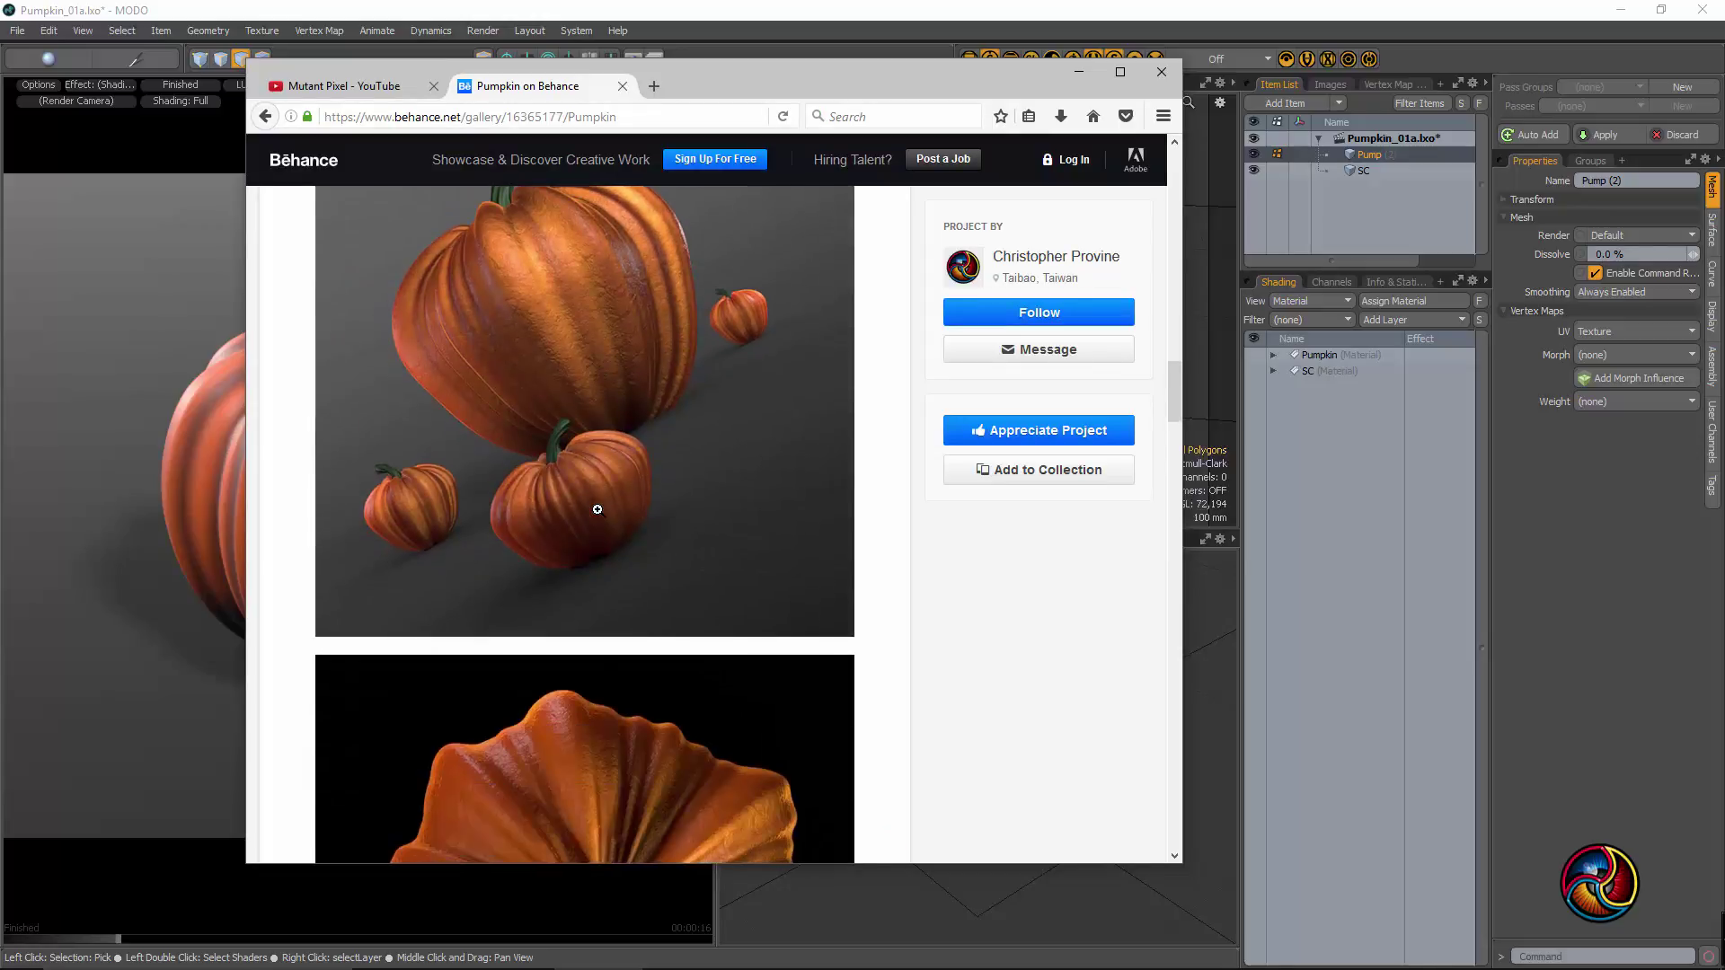
pyautogui.scroll(-5, 597, 509)
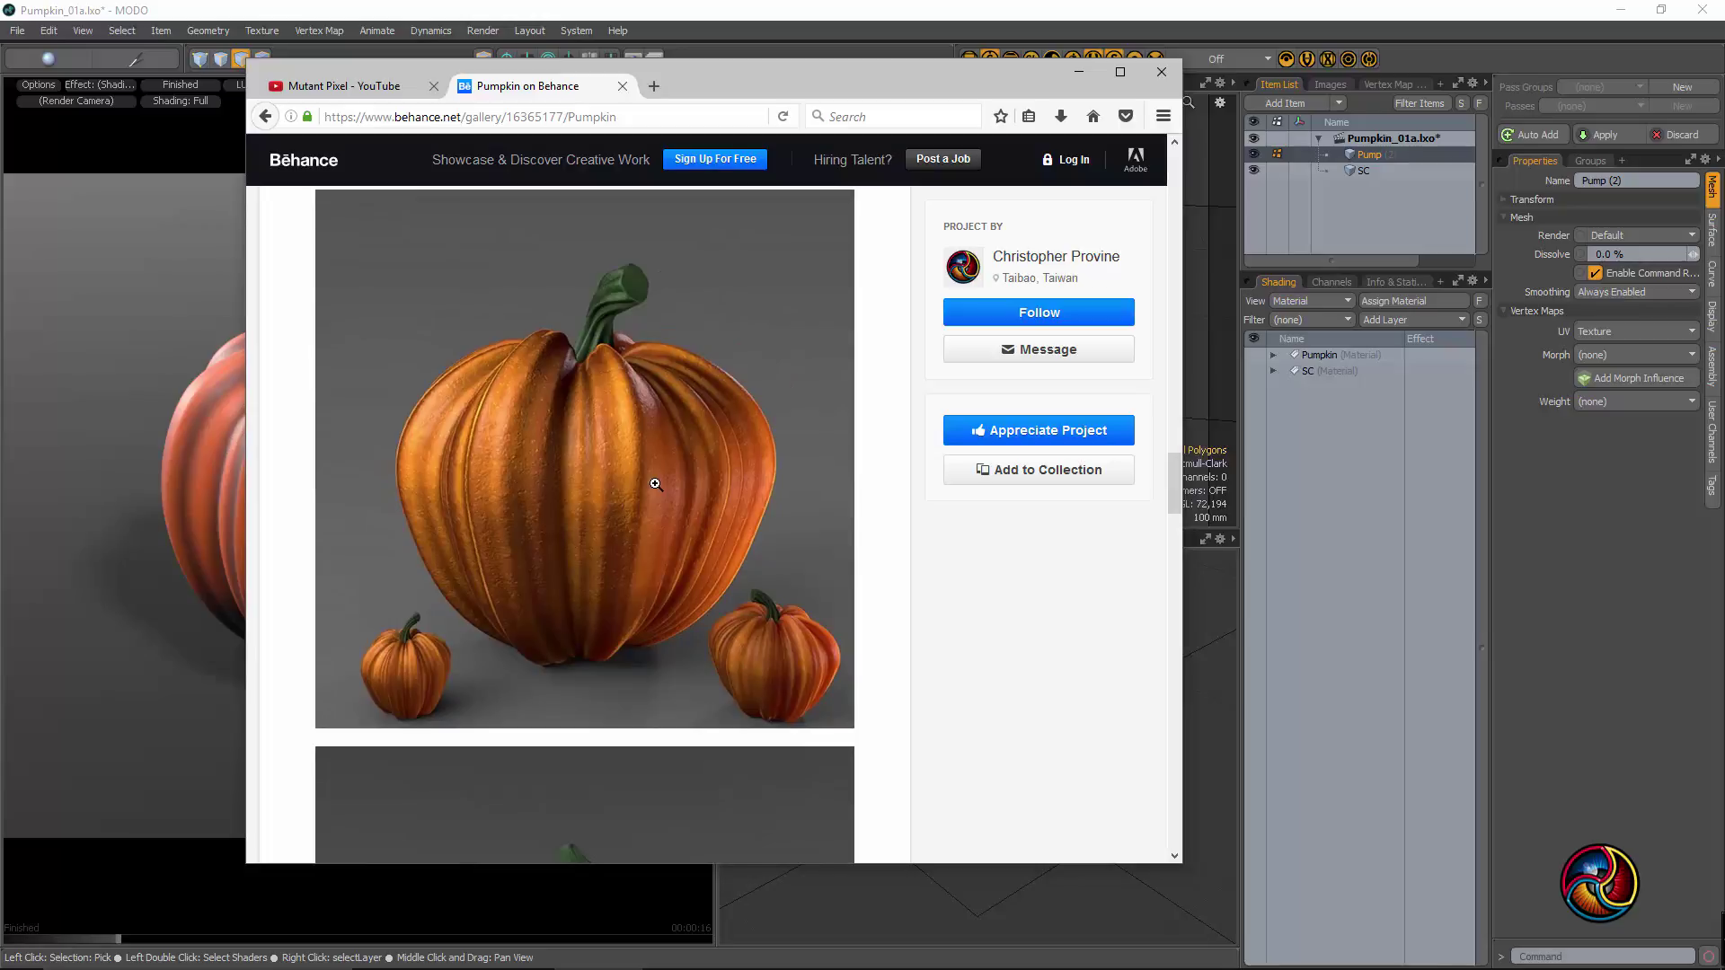
pyautogui.scroll(-15, 656, 484)
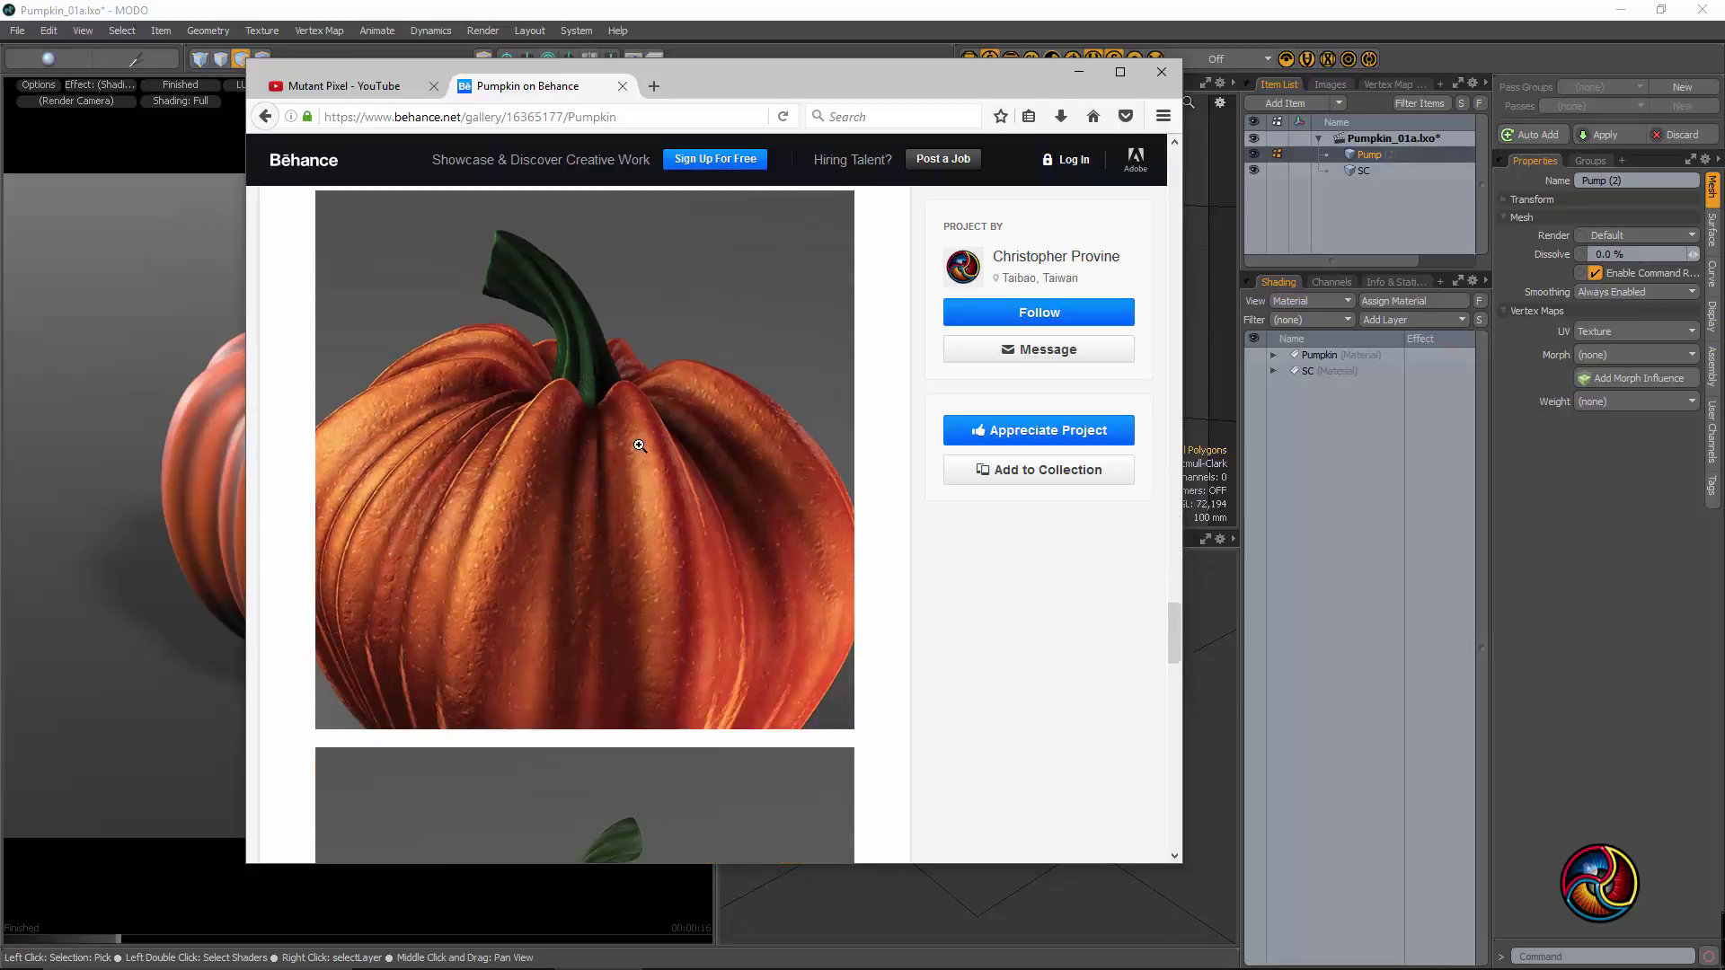
pyautogui.scroll(-5, 639, 445)
pyautogui.scroll(6, 639, 445)
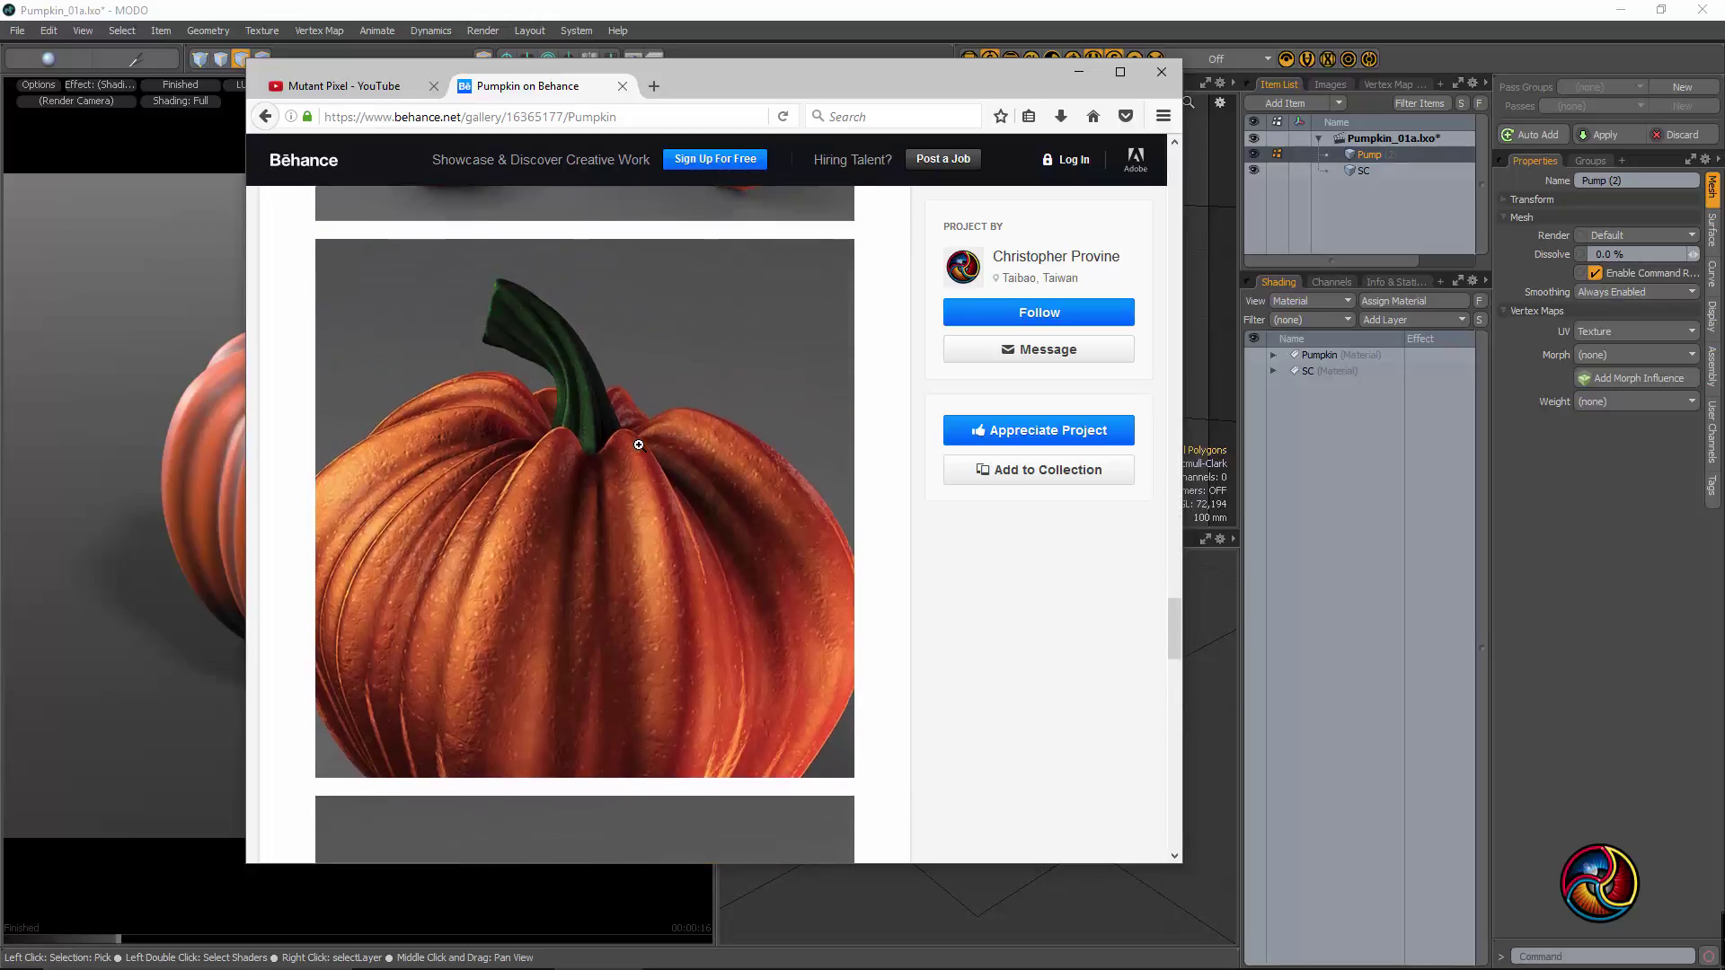
pyautogui.scroll(1, 638, 445)
pyautogui.scroll(7, 541, 629)
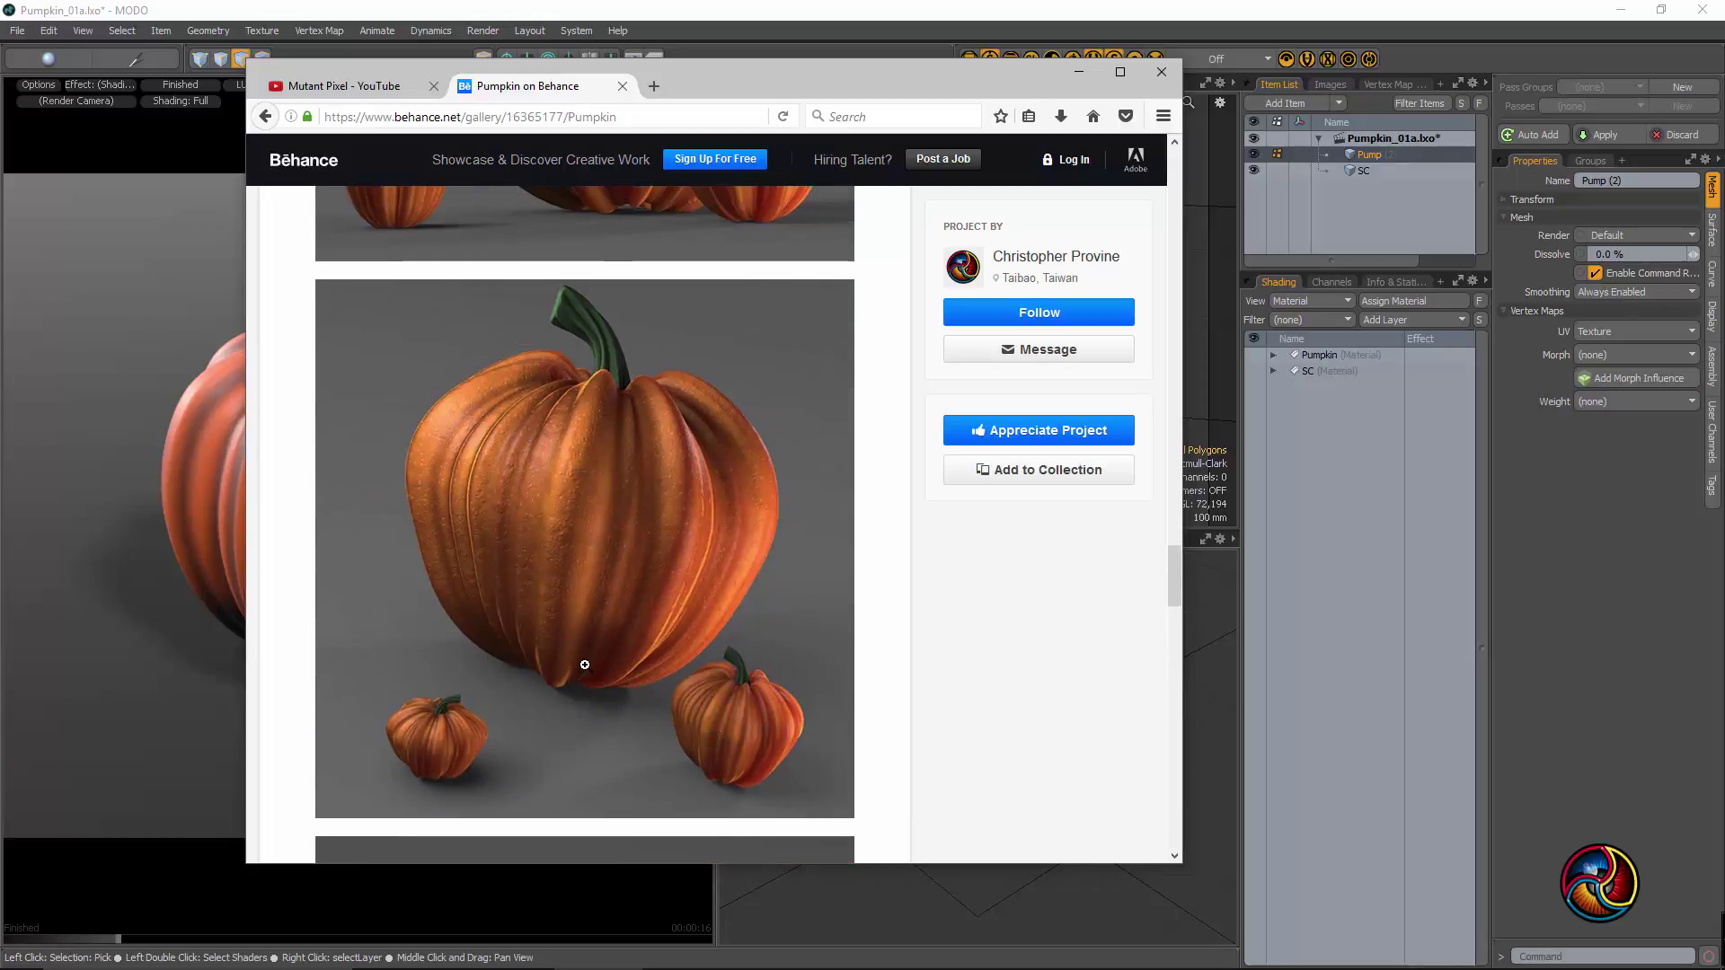
pyautogui.scroll(8, 585, 665)
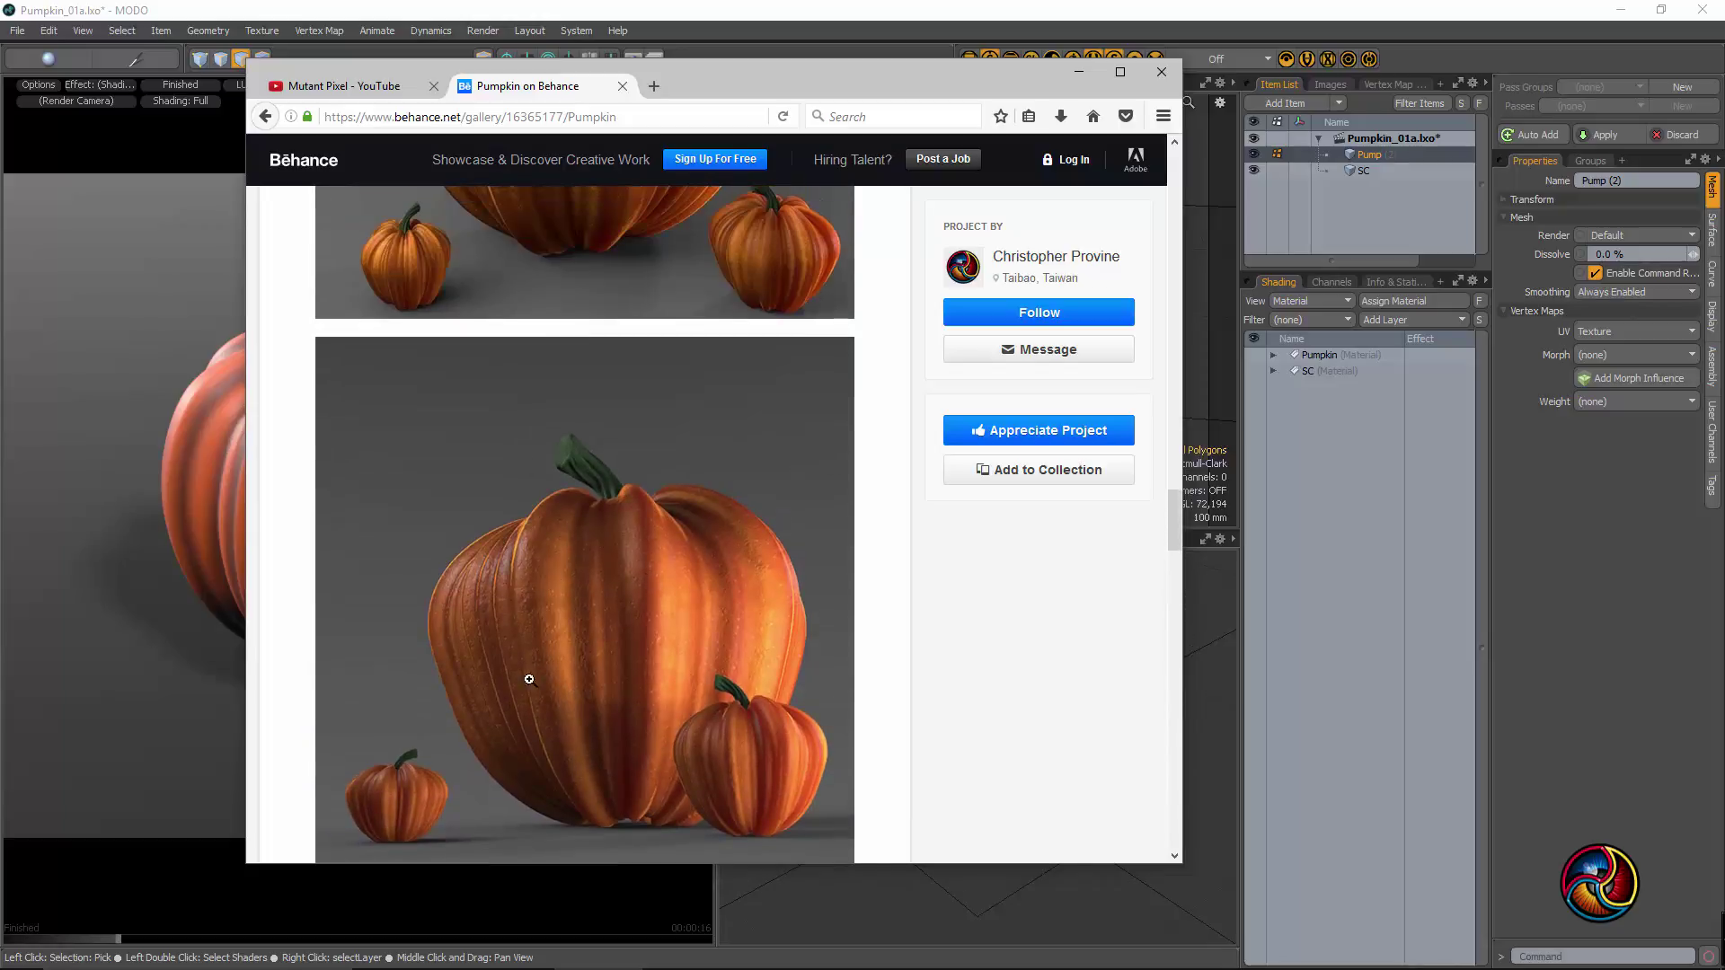
pyautogui.moveTo(1011, 88); pyautogui.dragTo(0, 269)
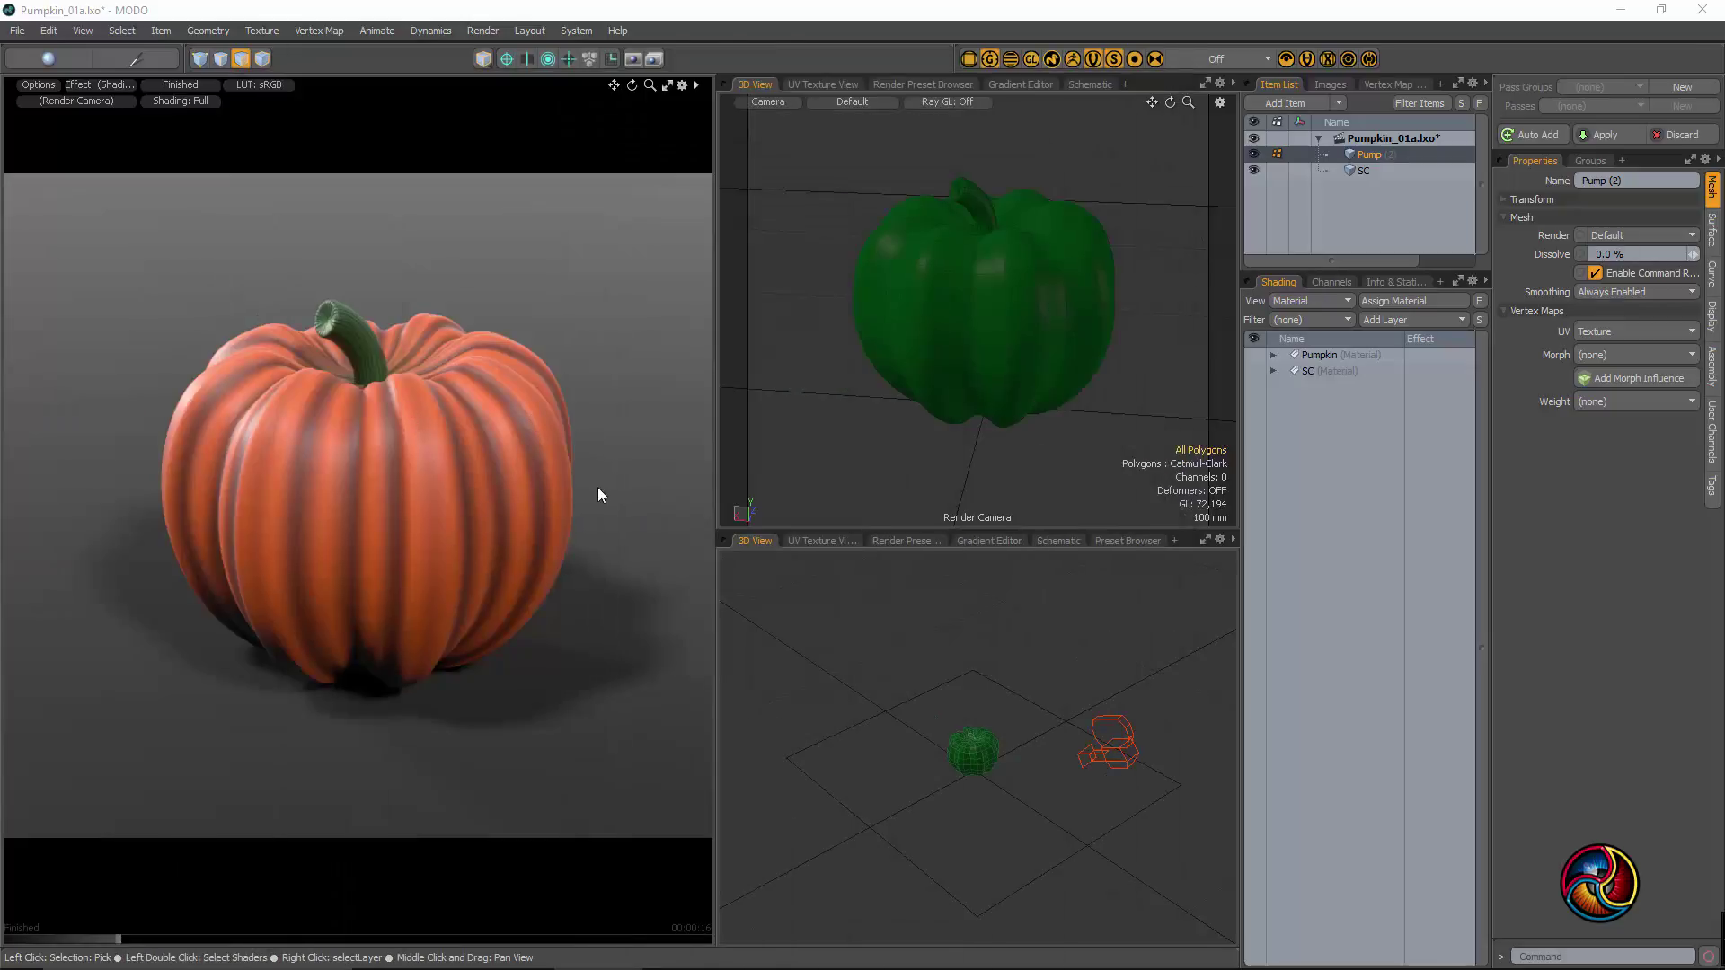
# - Orbit the render camera around the pumpkin, ending on a straight top-down view
pyautogui.keyDown('alt'); pyautogui.moveTo(899, 270); pyautogui.dragTo(870, 392); pyautogui.keyUp('alt')
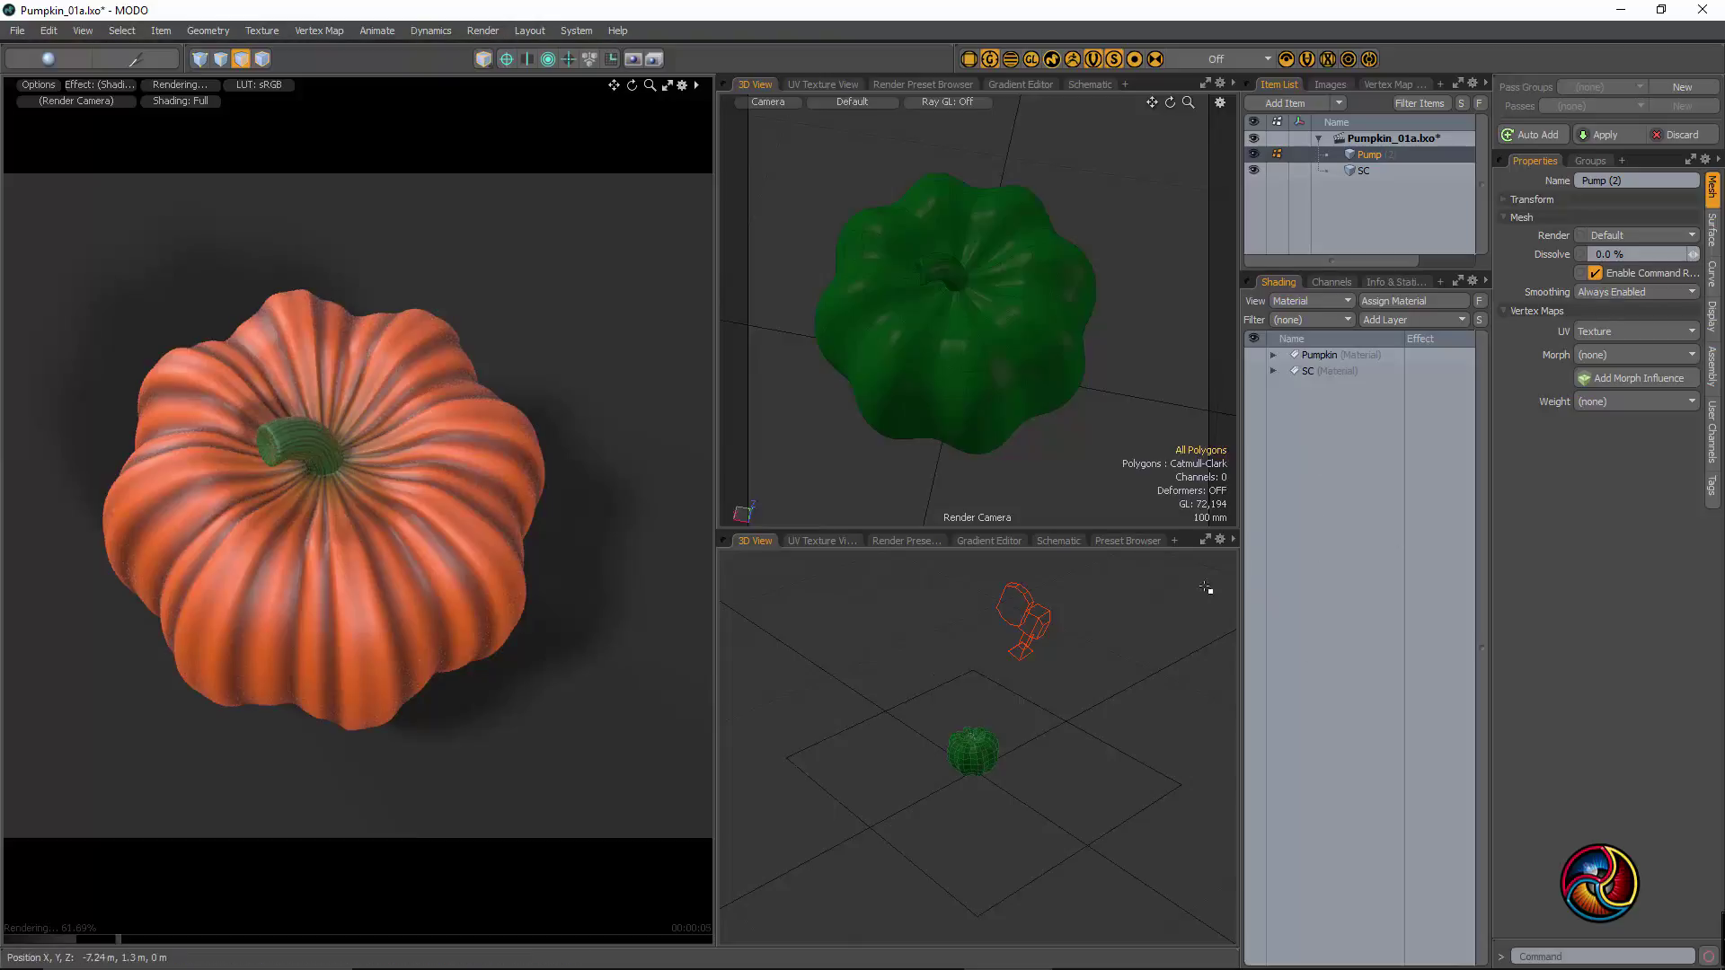
pyautogui.keyDown('alt'); pyautogui.moveTo(389, 624); pyautogui.dragTo(326, 573); pyautogui.keyUp('alt')
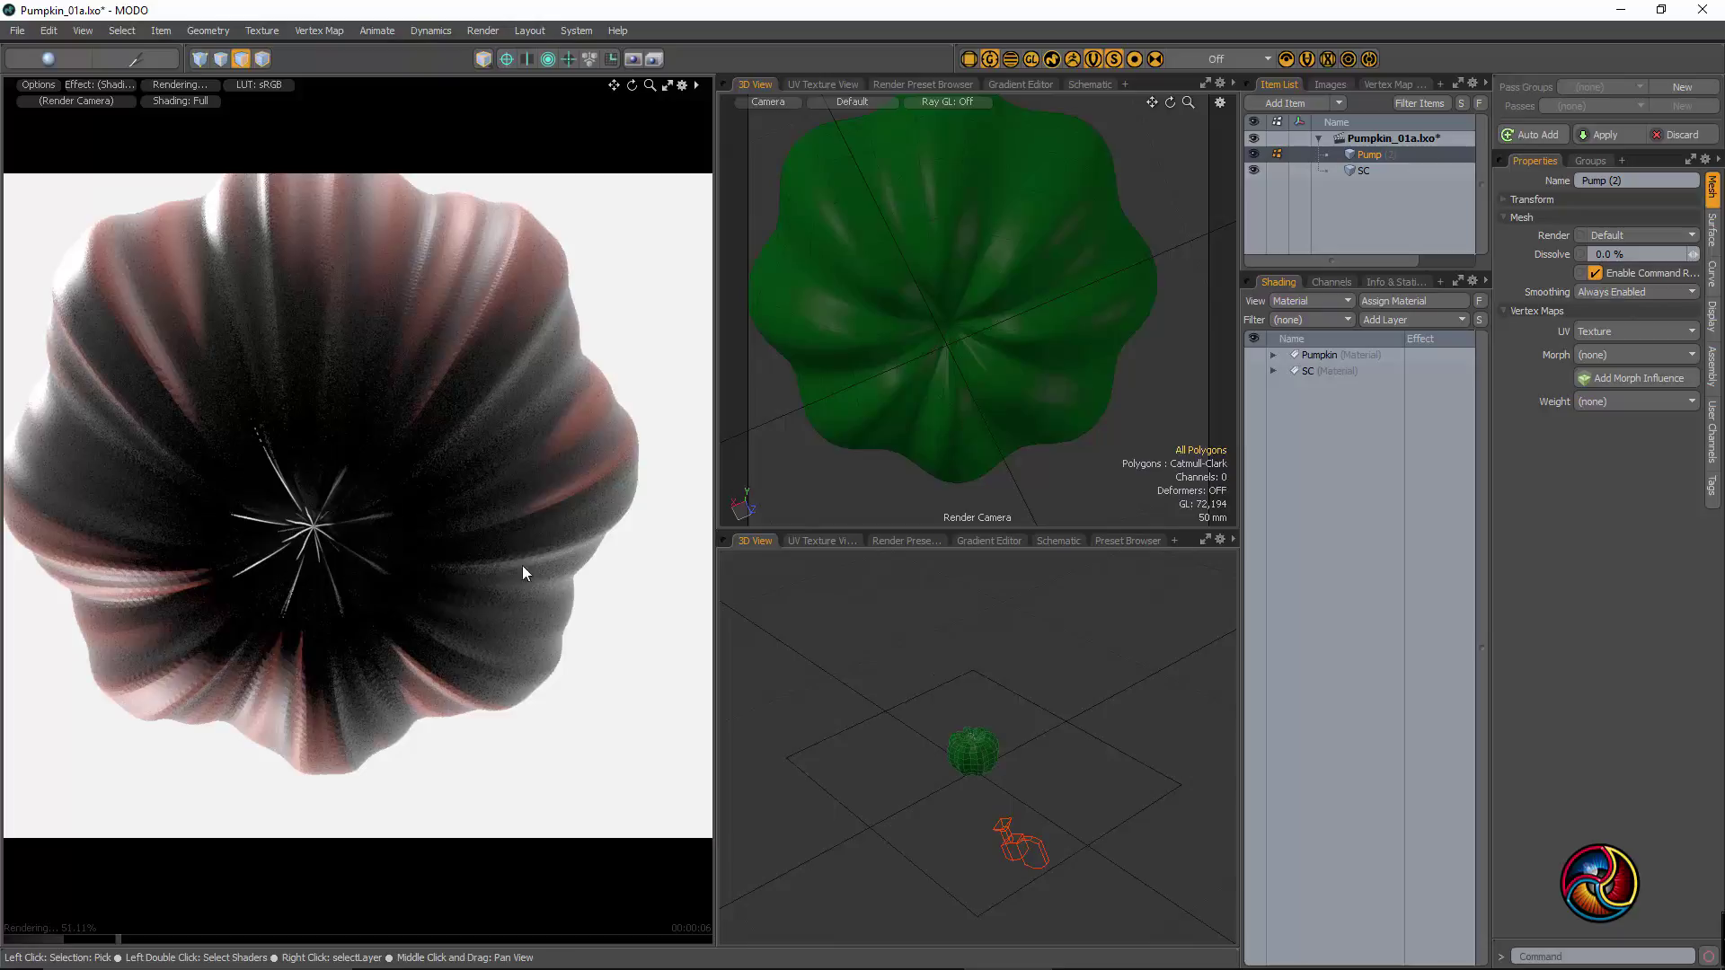
pyautogui.keyDown('alt'); pyautogui.moveTo(423, 327); pyautogui.dragTo(368, 422); pyautogui.keyUp('alt')
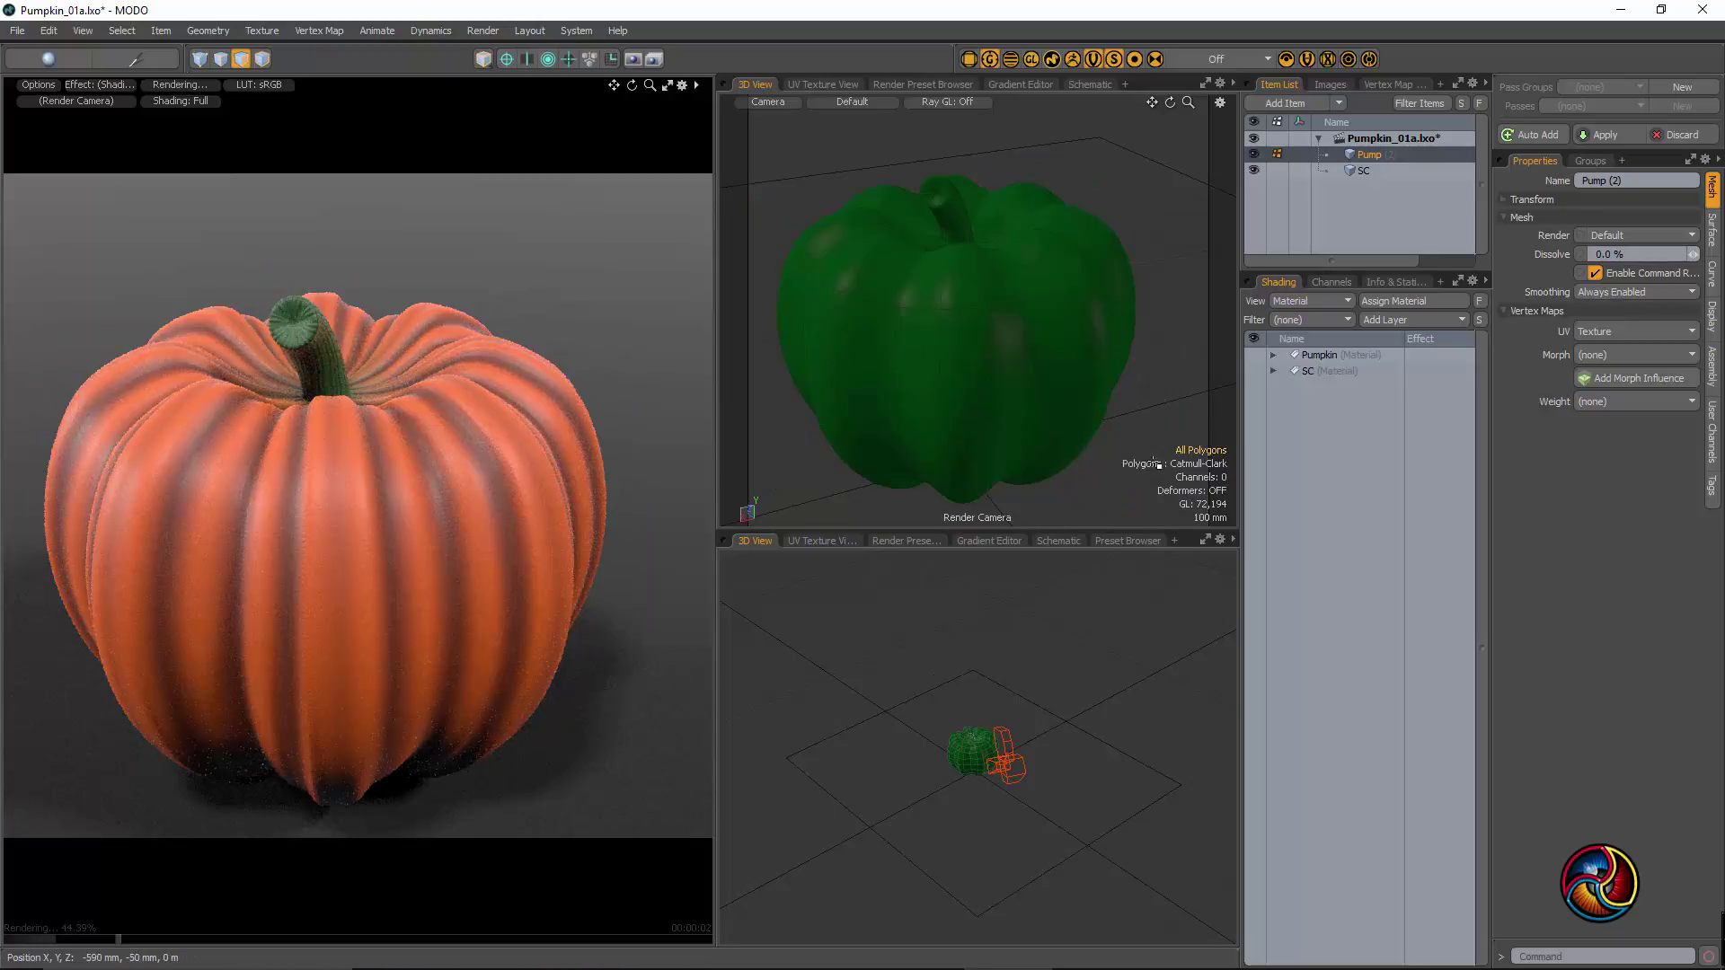
pyautogui.moveTo(1008, 338)
pyautogui.keyDown('alt'); pyautogui.mouseDown()
pyautogui.moveTo(1008, 423)
pyautogui.moveTo(1053, 416)
pyautogui.moveTo(993, 355)
pyautogui.mouseUp(); pyautogui.keyUp('alt')
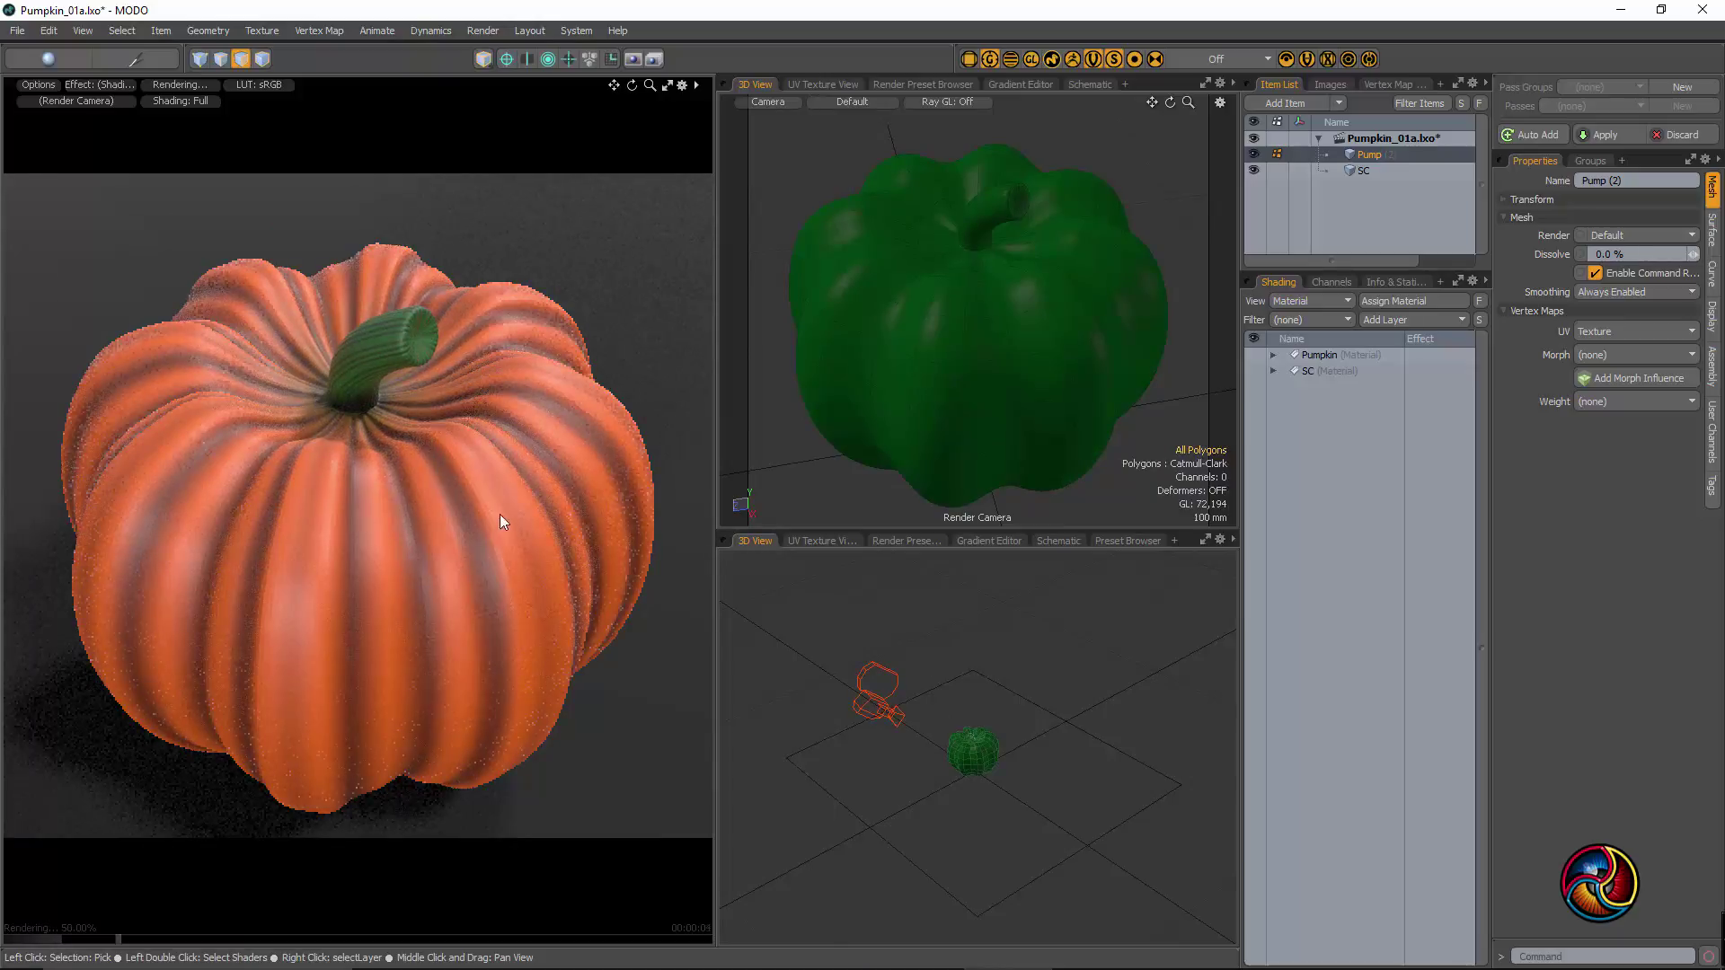
pyautogui.keyDown('alt'); pyautogui.moveTo(551, 575); pyautogui.dragTo(243, 443); pyautogui.keyUp('alt')
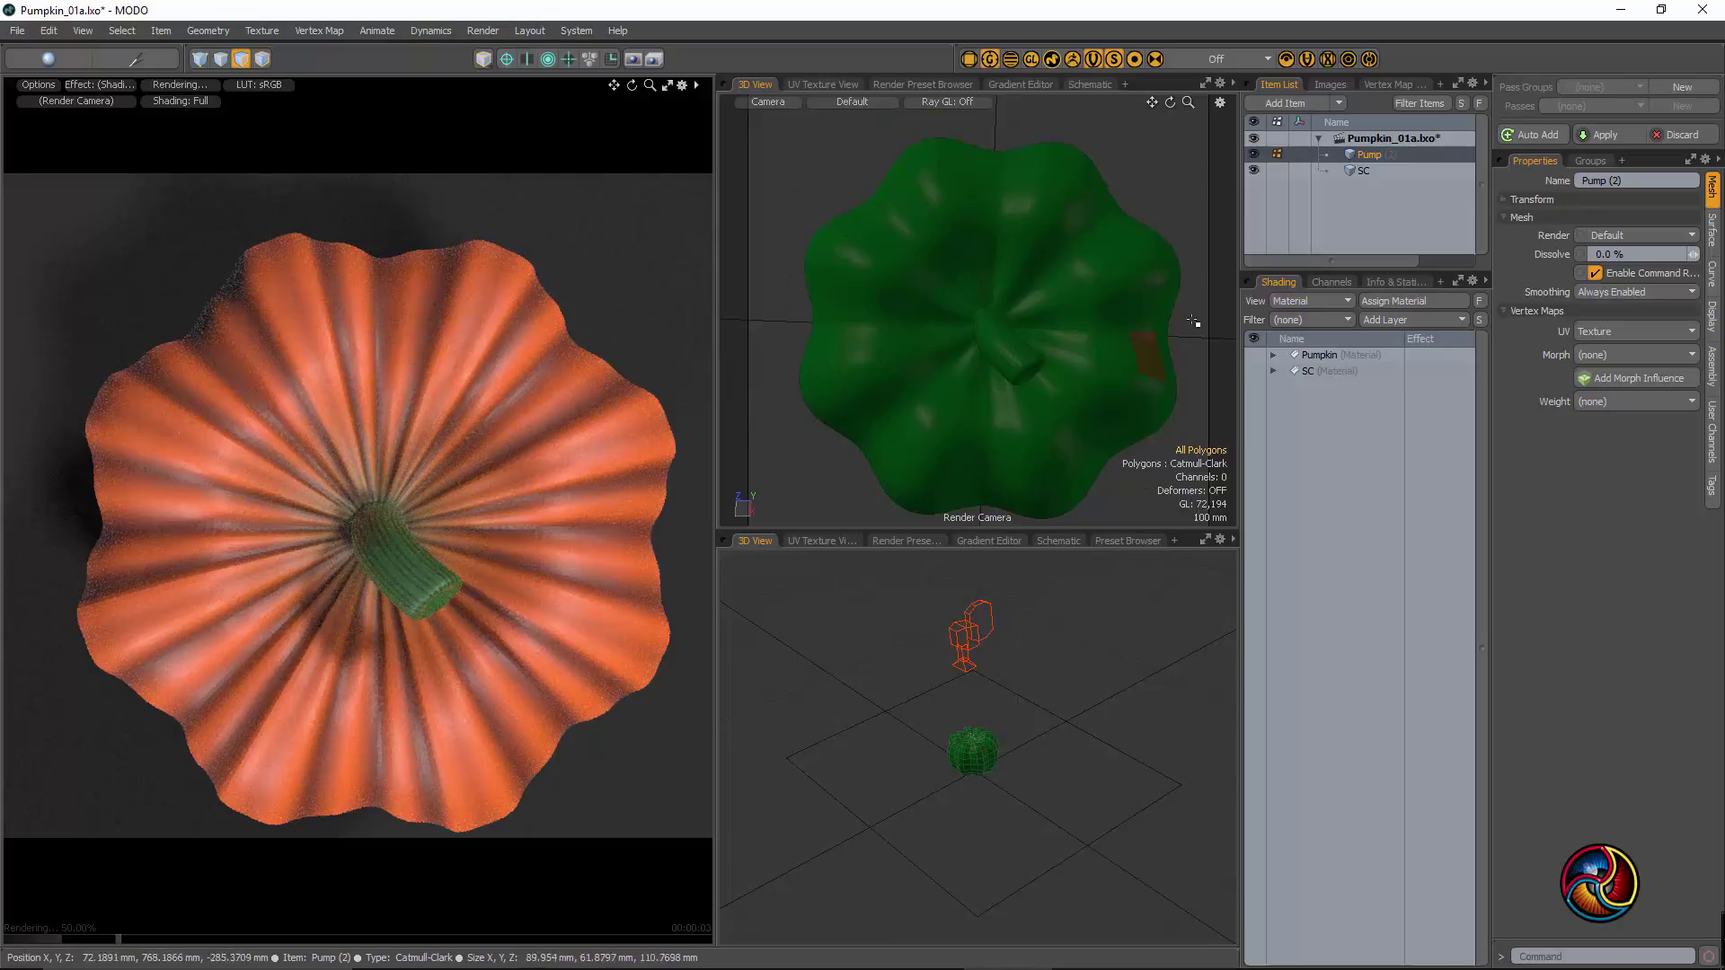
# - Expand the Pumpkin material and switch ModelBlank on for a white clay render
pyautogui.click(1272, 354)
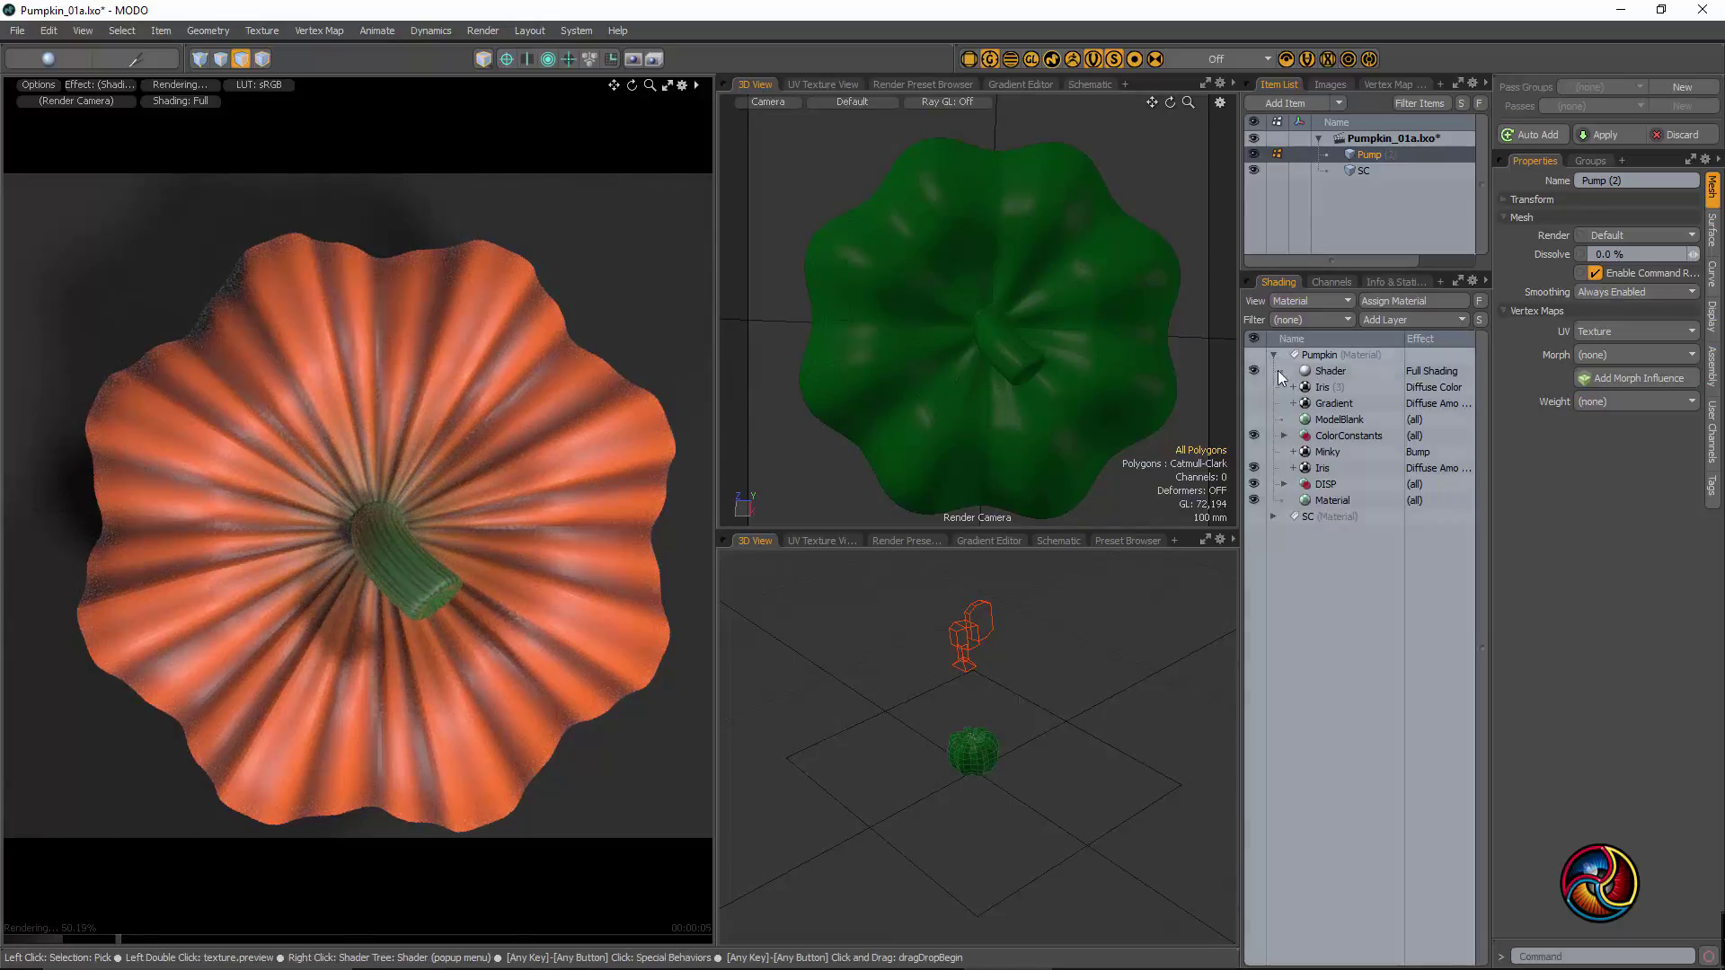
pyautogui.click(1254, 420)
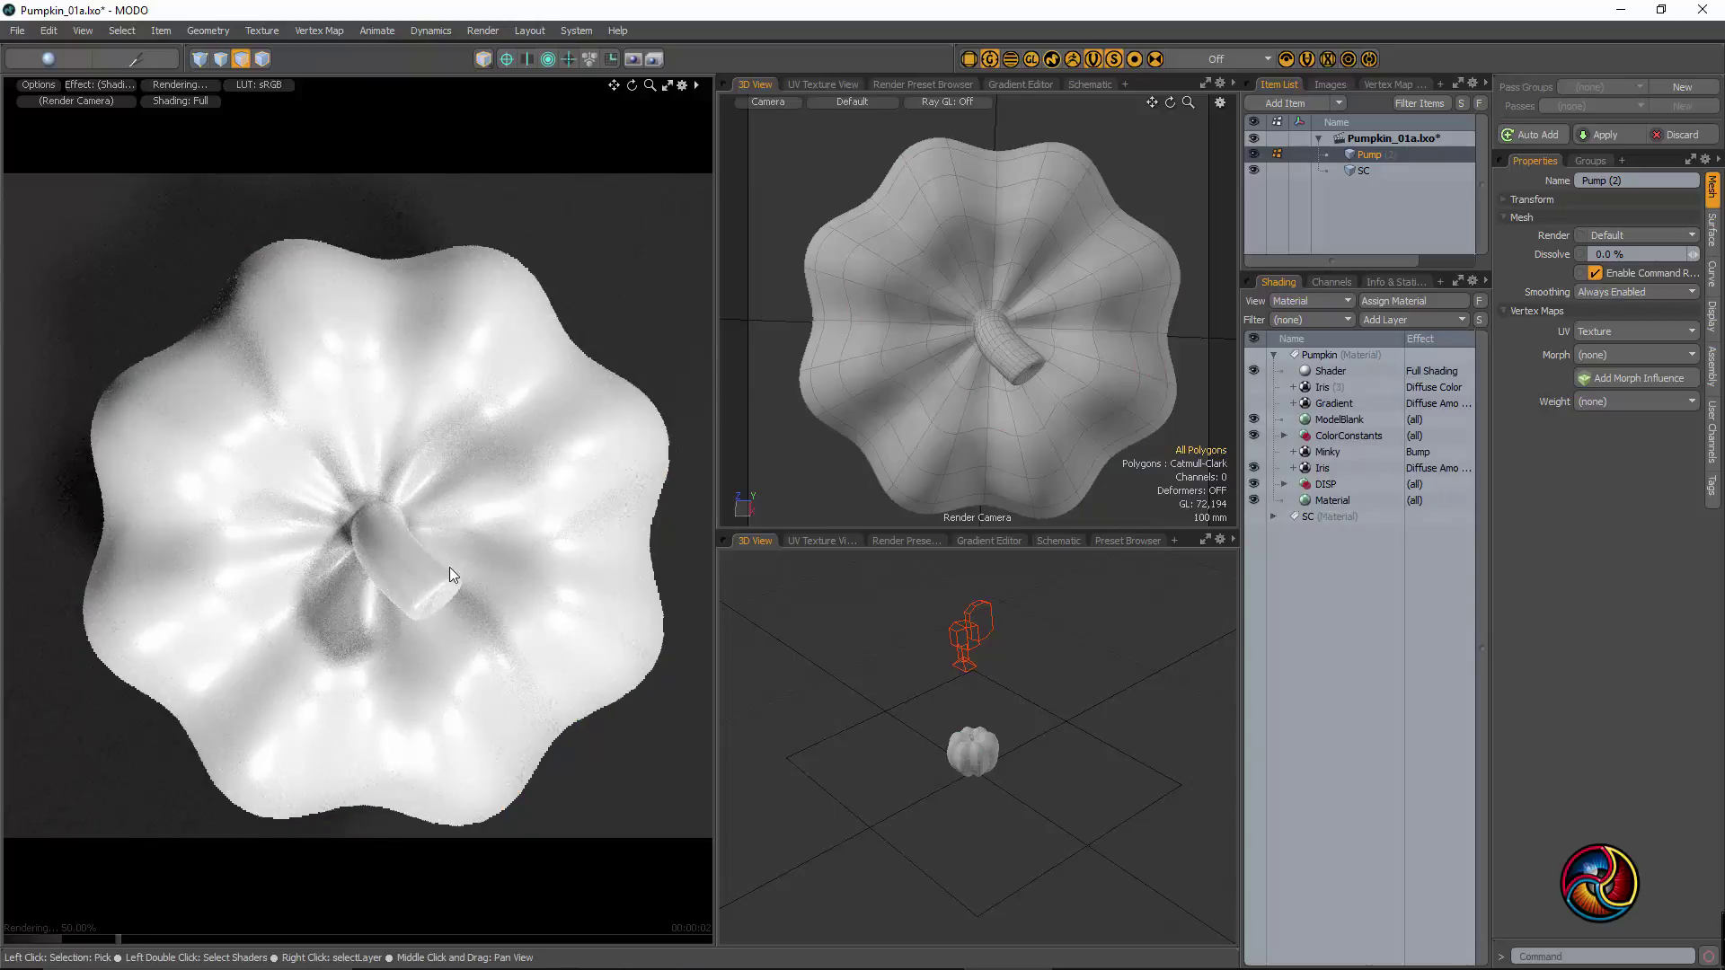
pyautogui.keyDown('alt'); pyautogui.moveTo(1024, 449); pyautogui.dragTo(1055, 386); pyautogui.keyUp('alt')
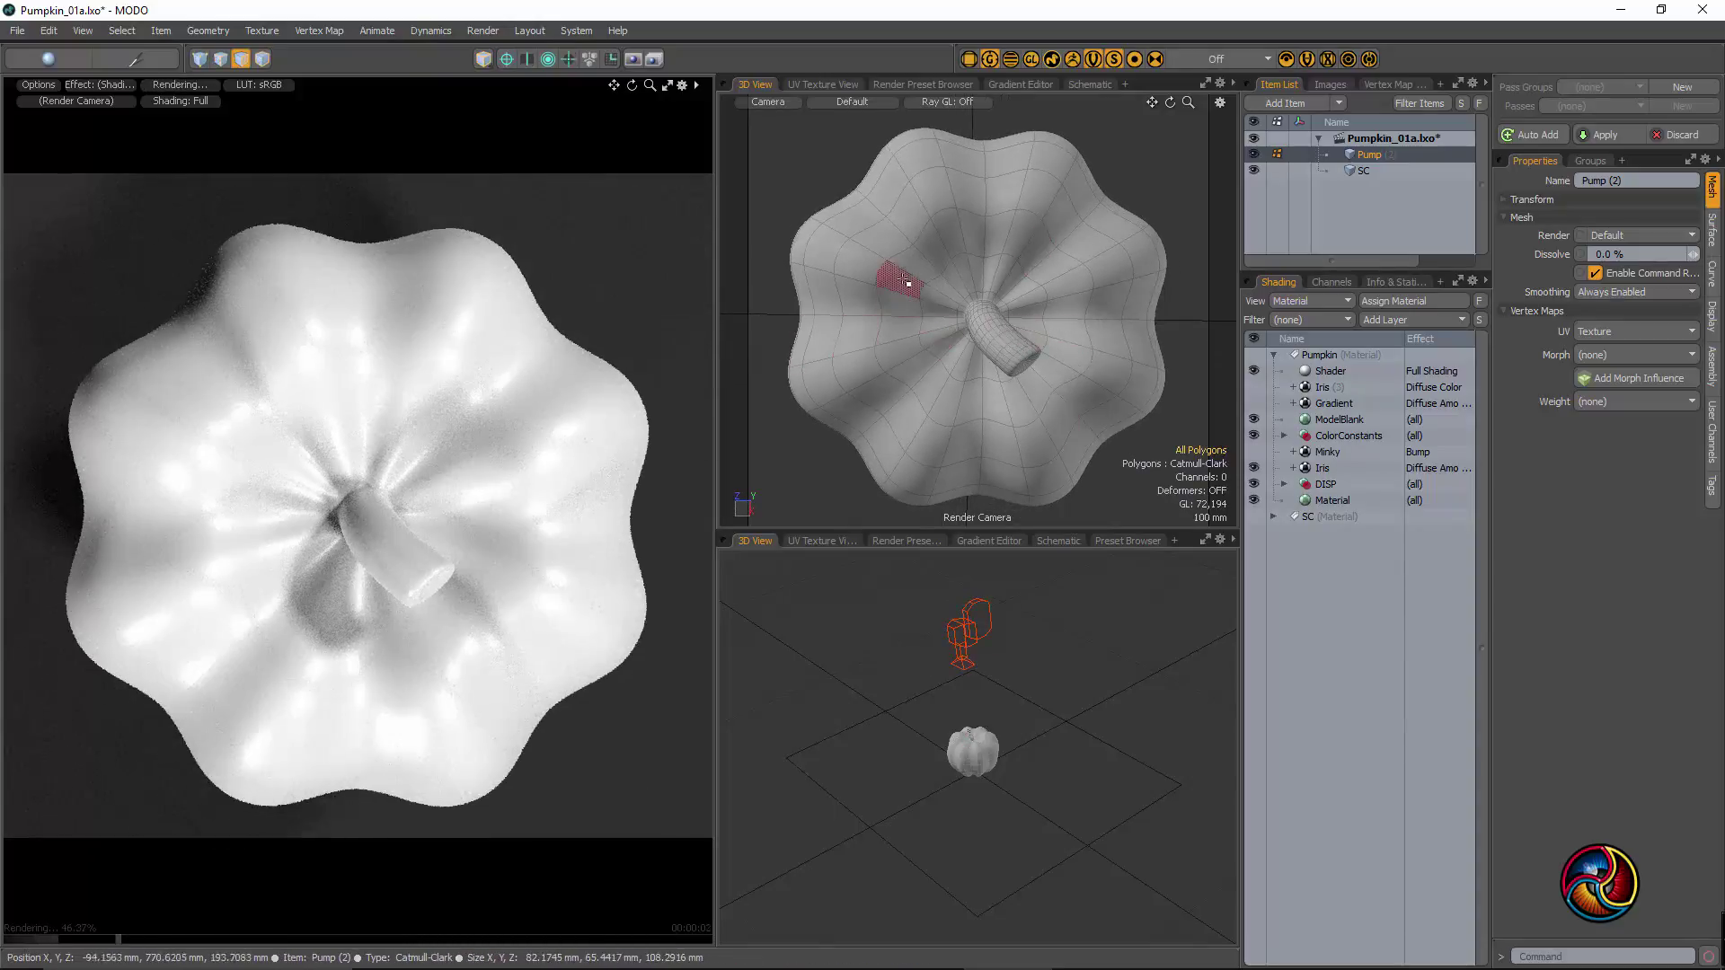
pyautogui.keyDown('alt'); pyautogui.moveTo(310, 548); pyautogui.dragTo(306, 512); pyautogui.keyUp('alt')
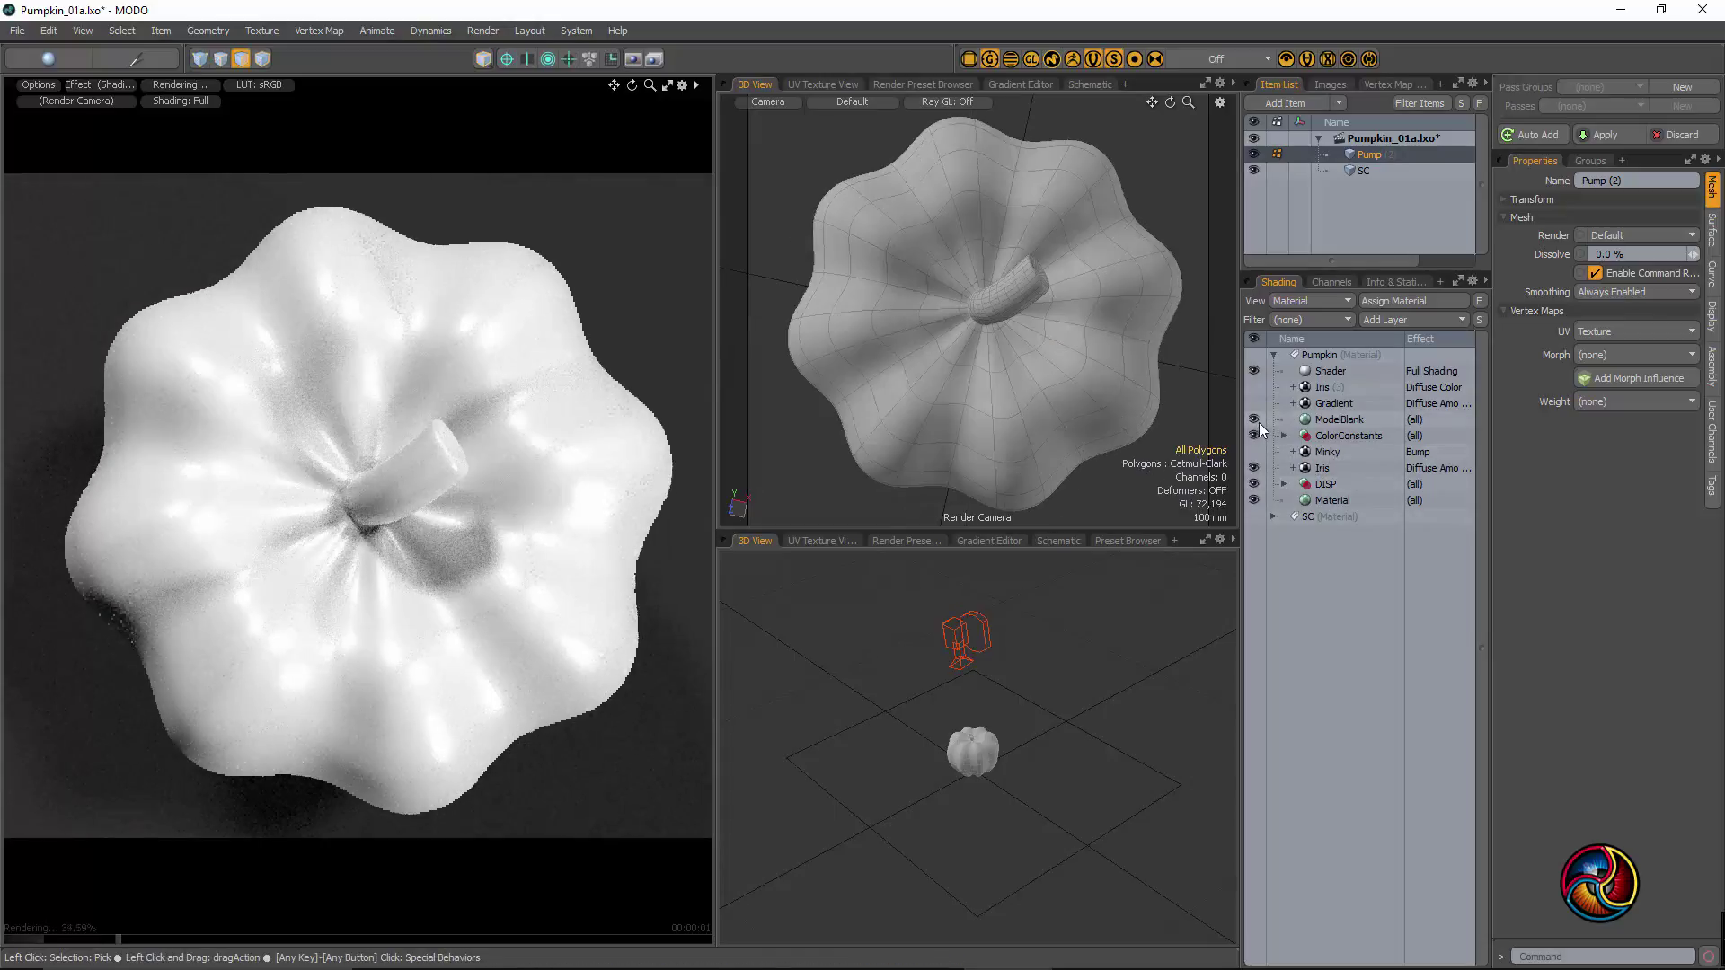
pyautogui.click(1254, 420)
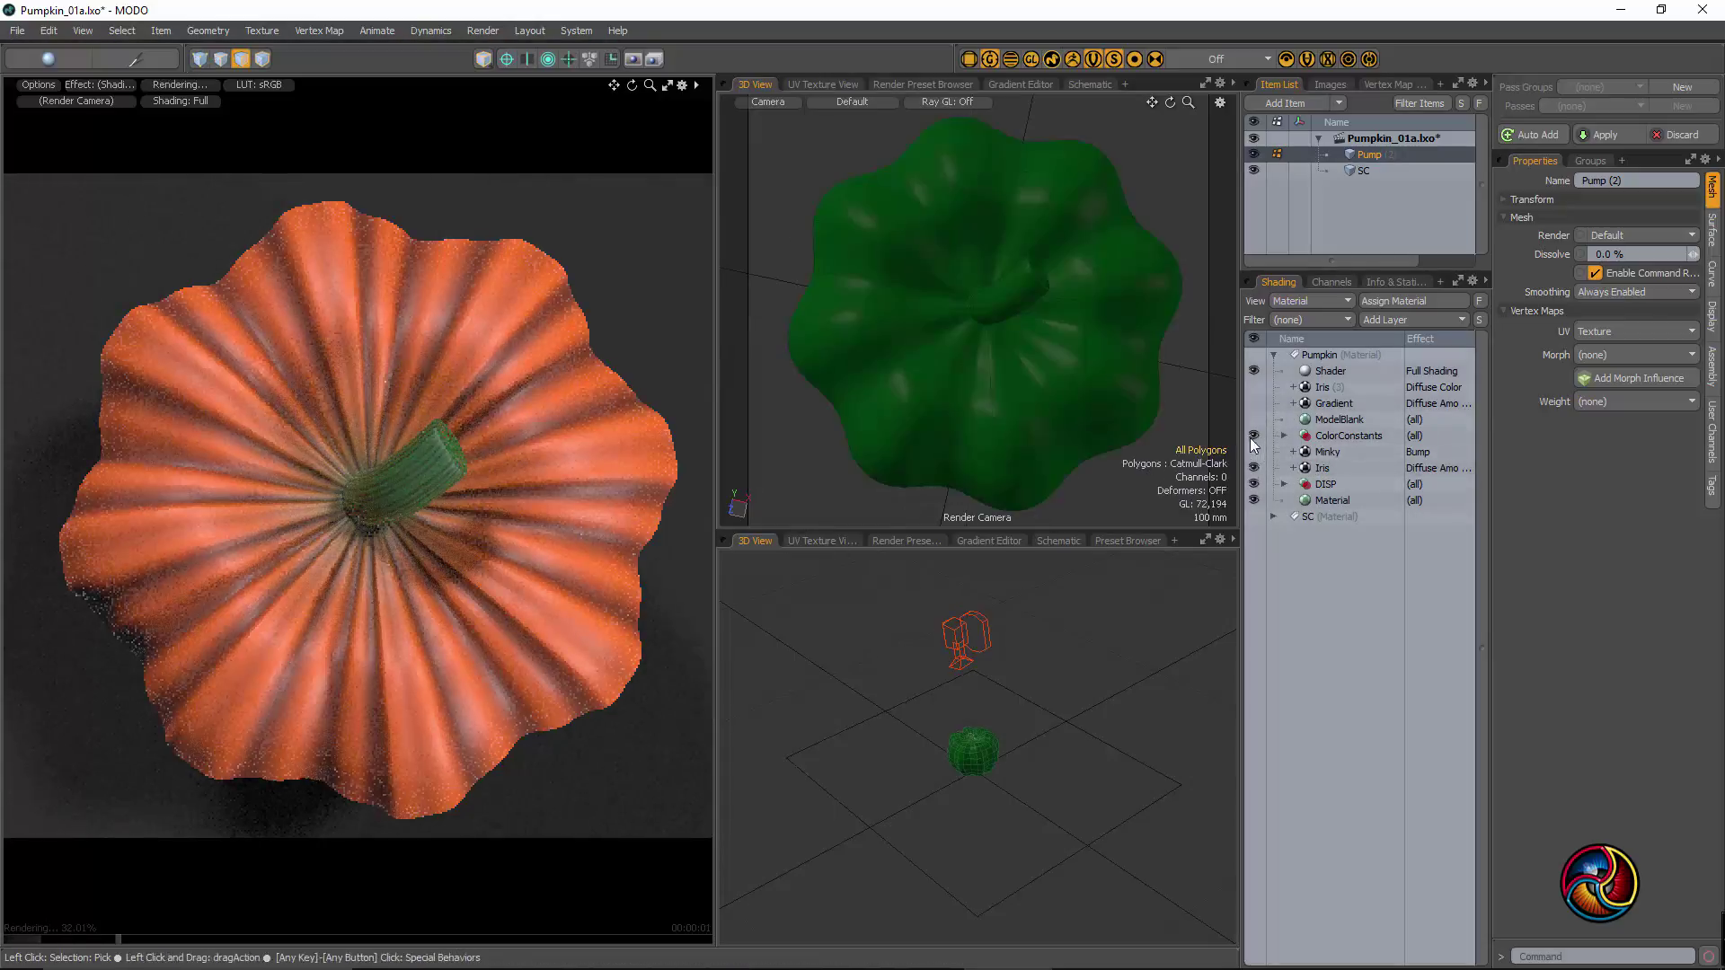
pyautogui.click(1253, 420)
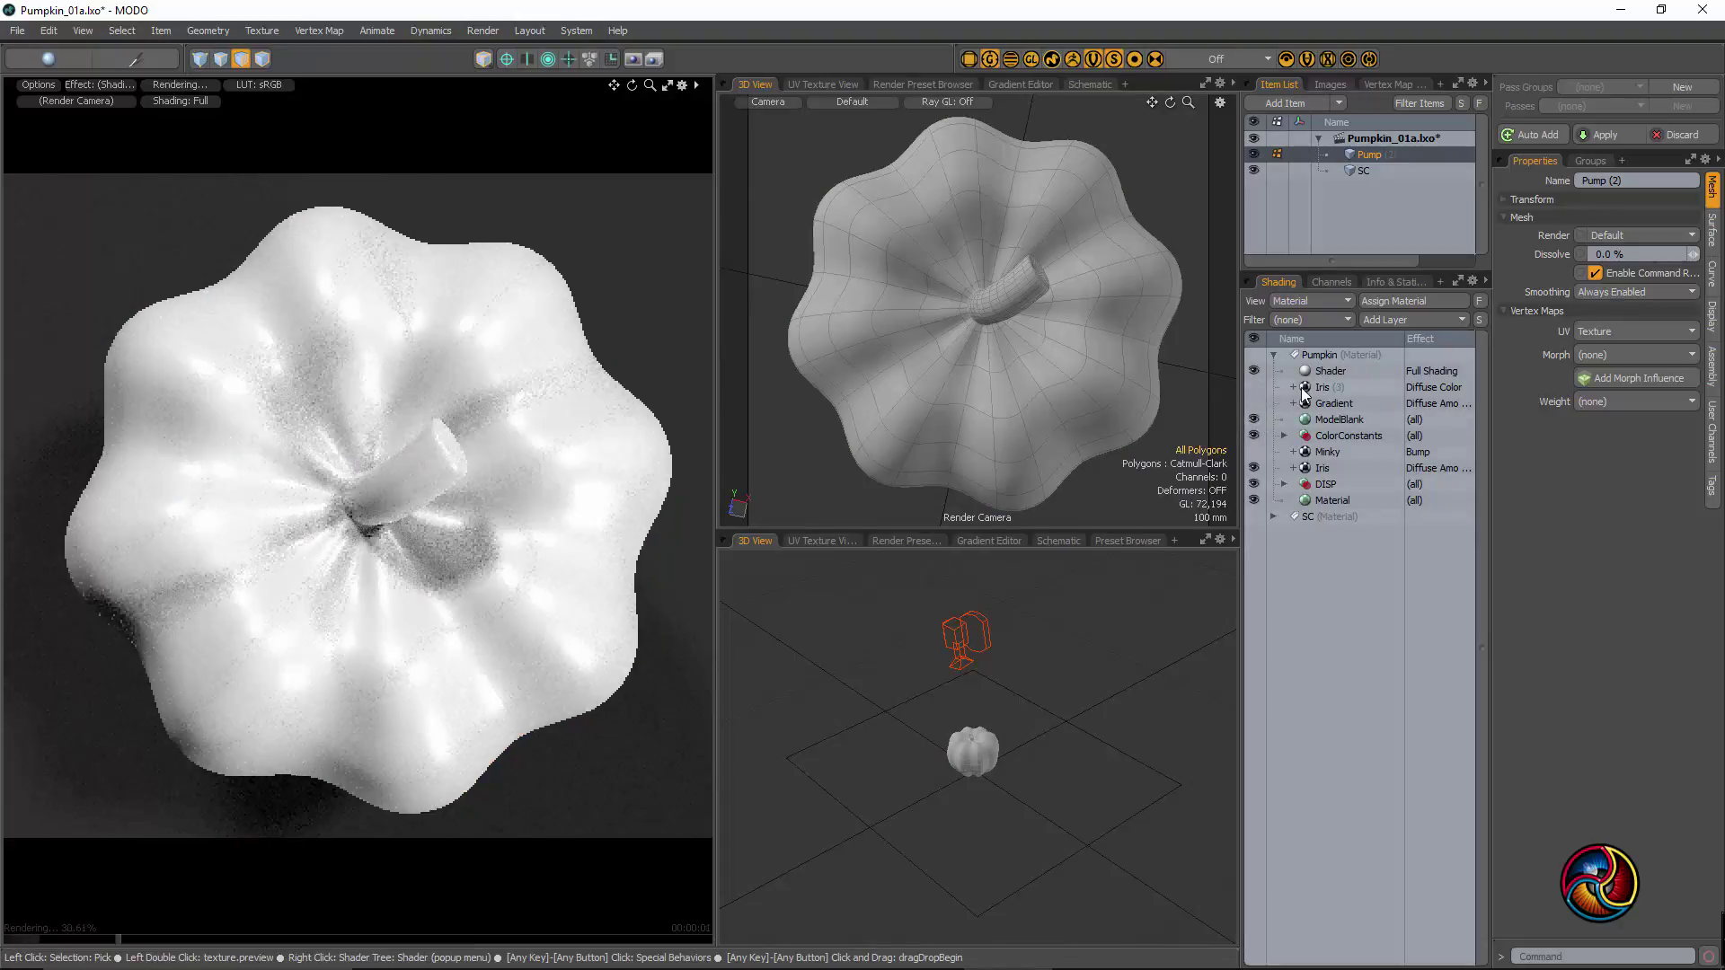
# - Enable the Iris (3) layer and bring up the Iris texture's locator settings
pyautogui.click(1253, 386)
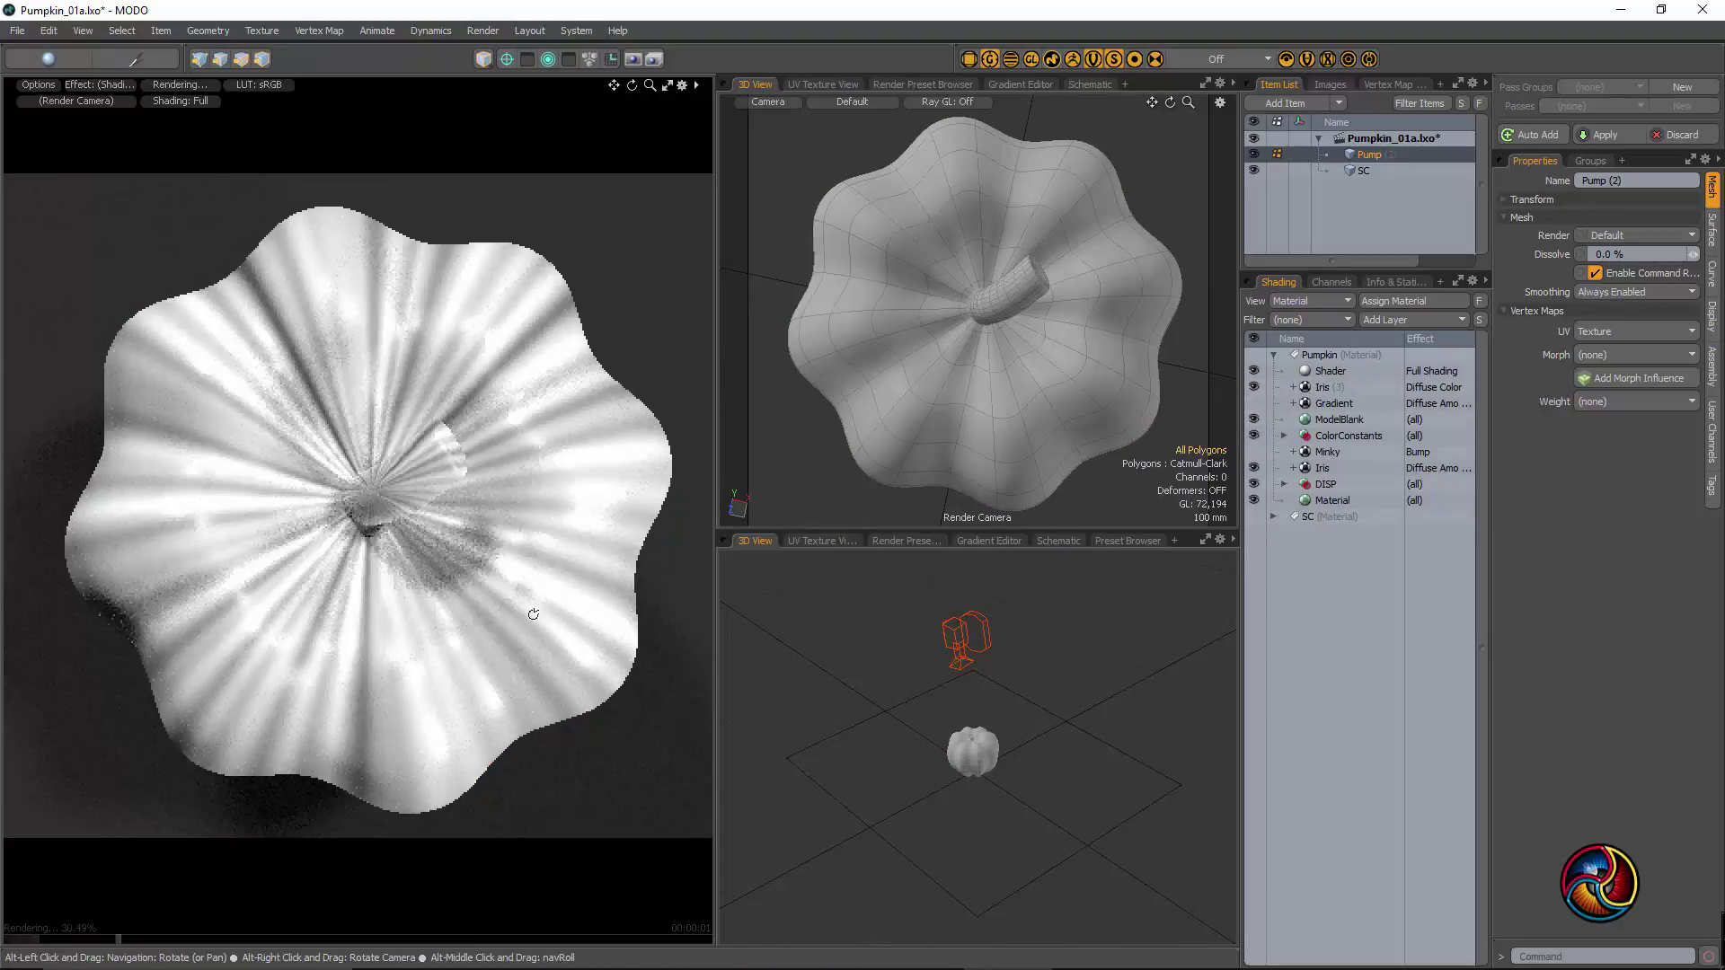
pyautogui.keyDown('alt'); pyautogui.moveTo(520, 619); pyautogui.dragTo(440, 480); pyautogui.keyUp('alt')
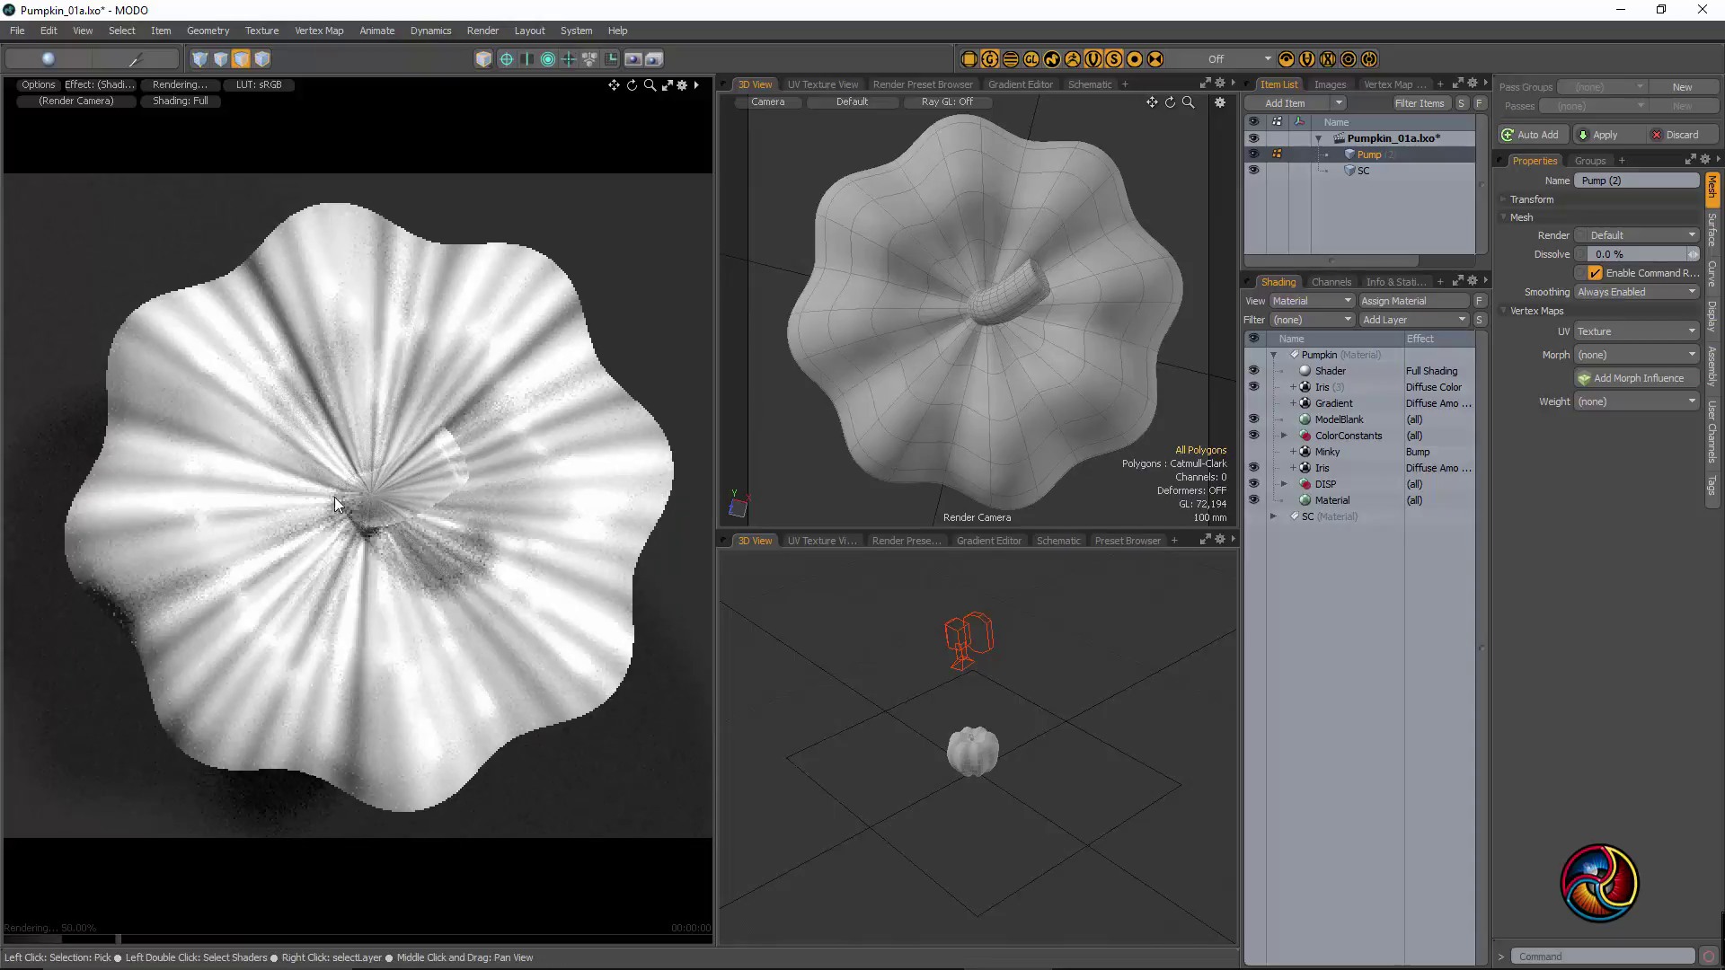
pyautogui.click(1511, 199)
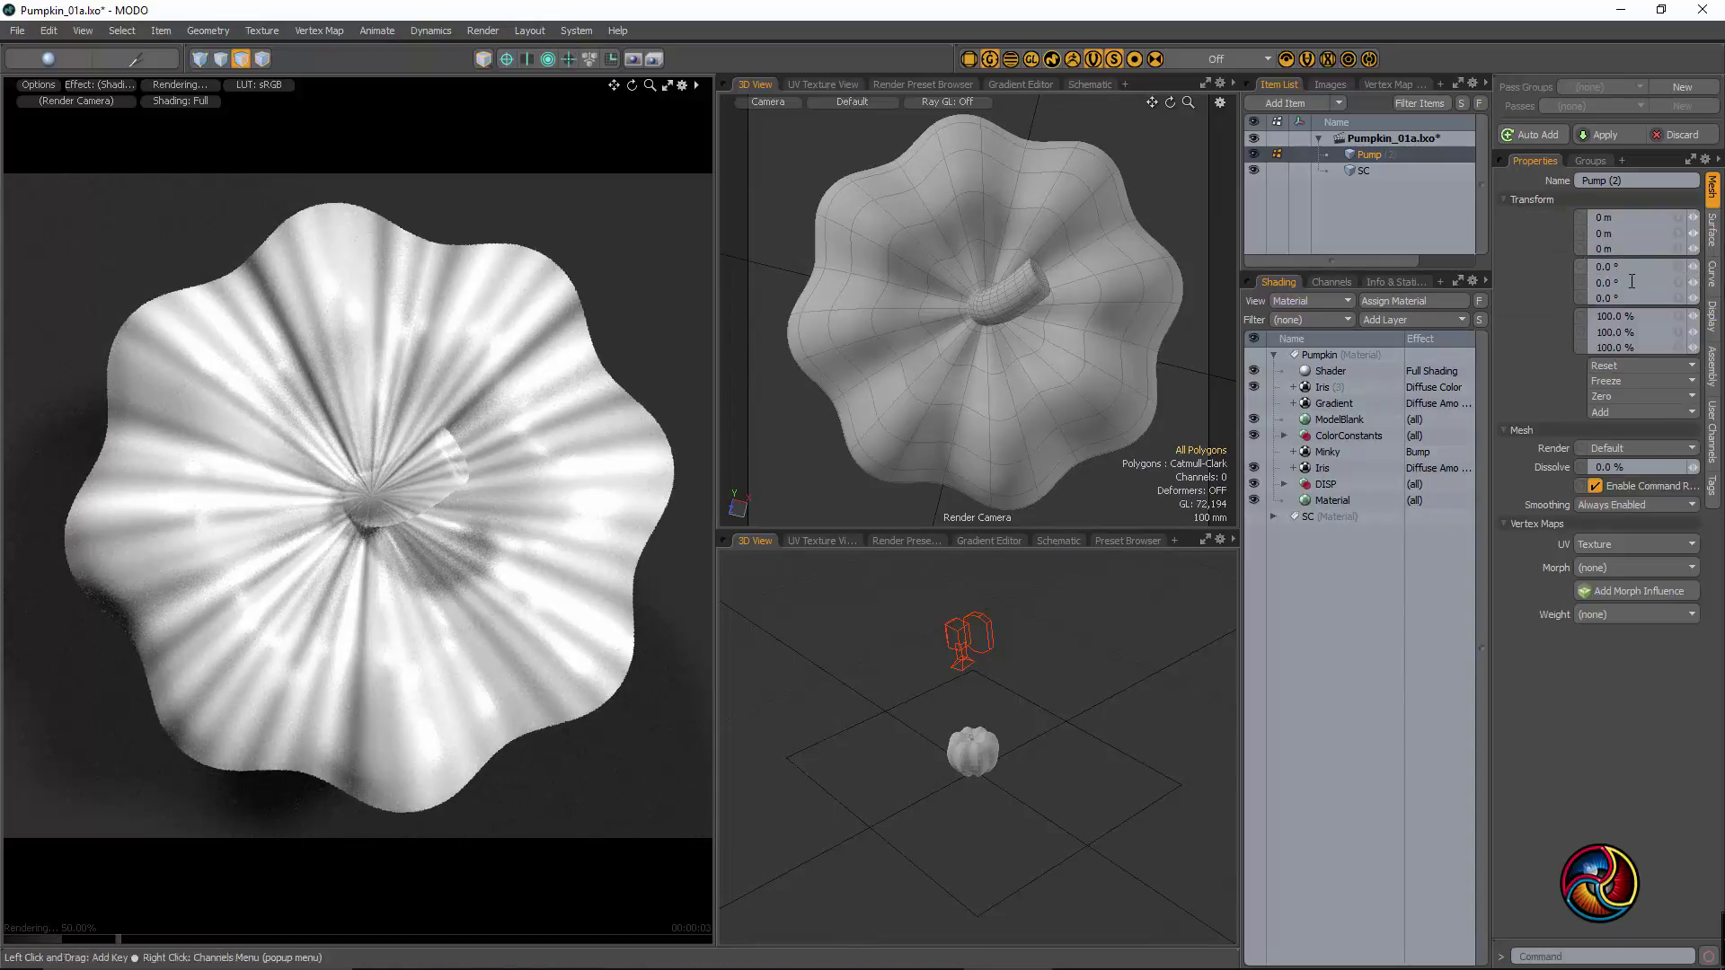
pyautogui.click(1319, 388)
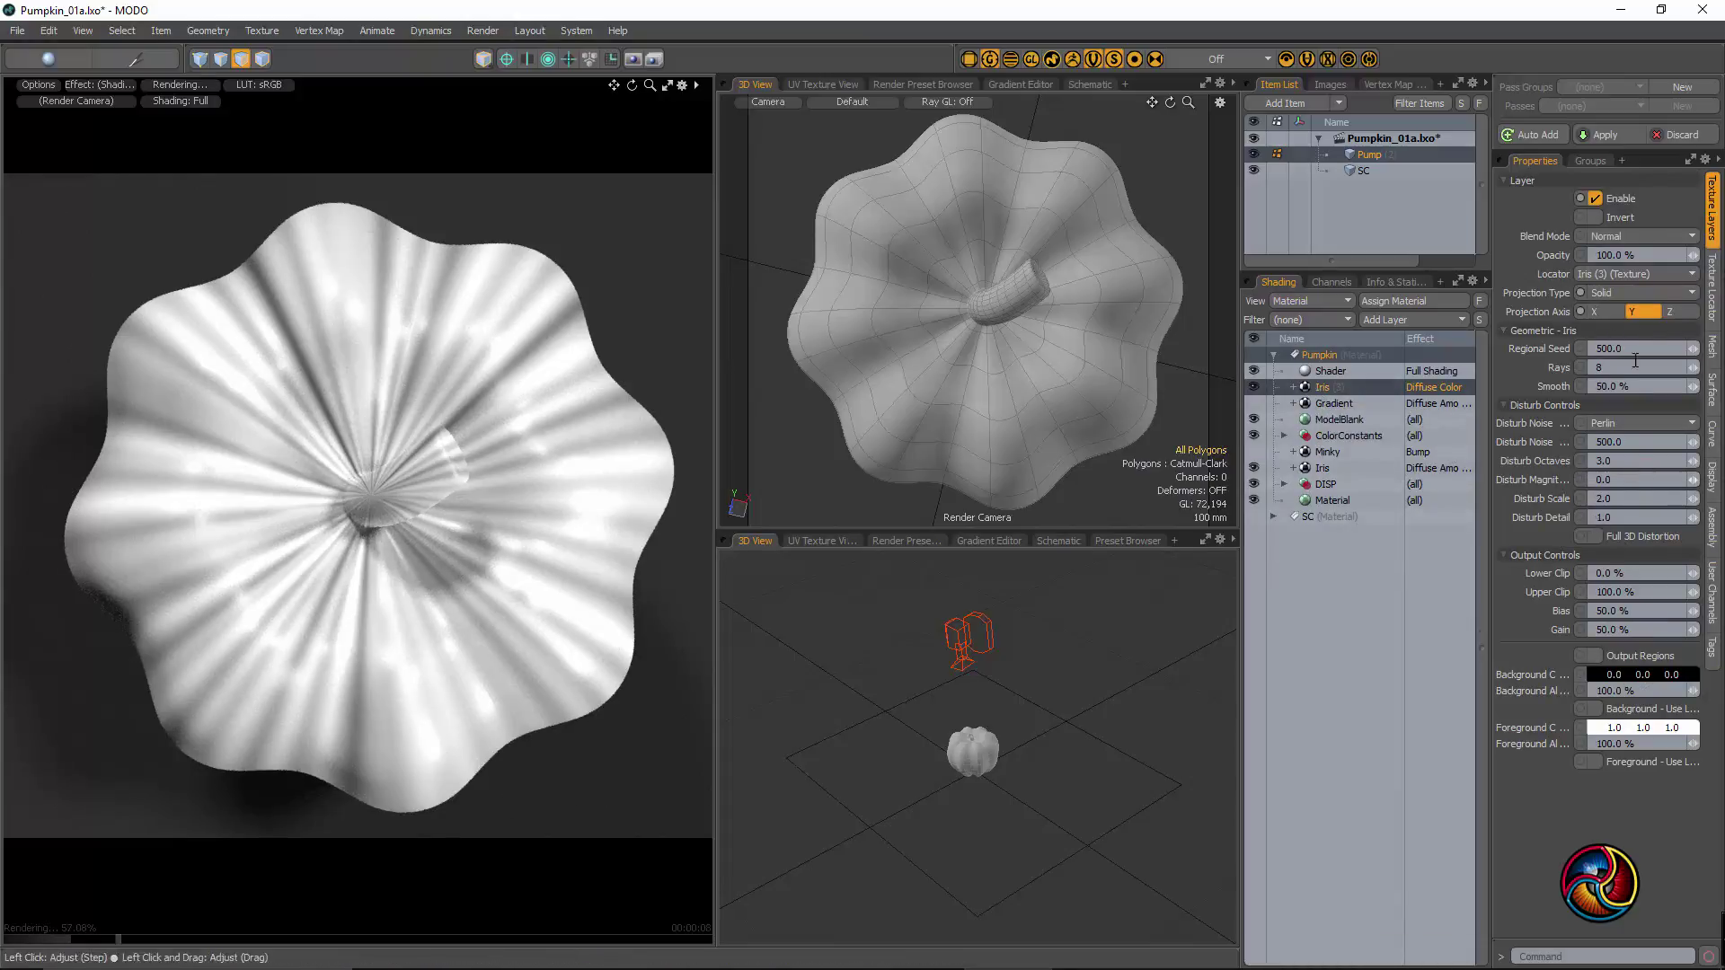
pyautogui.click(1709, 304)
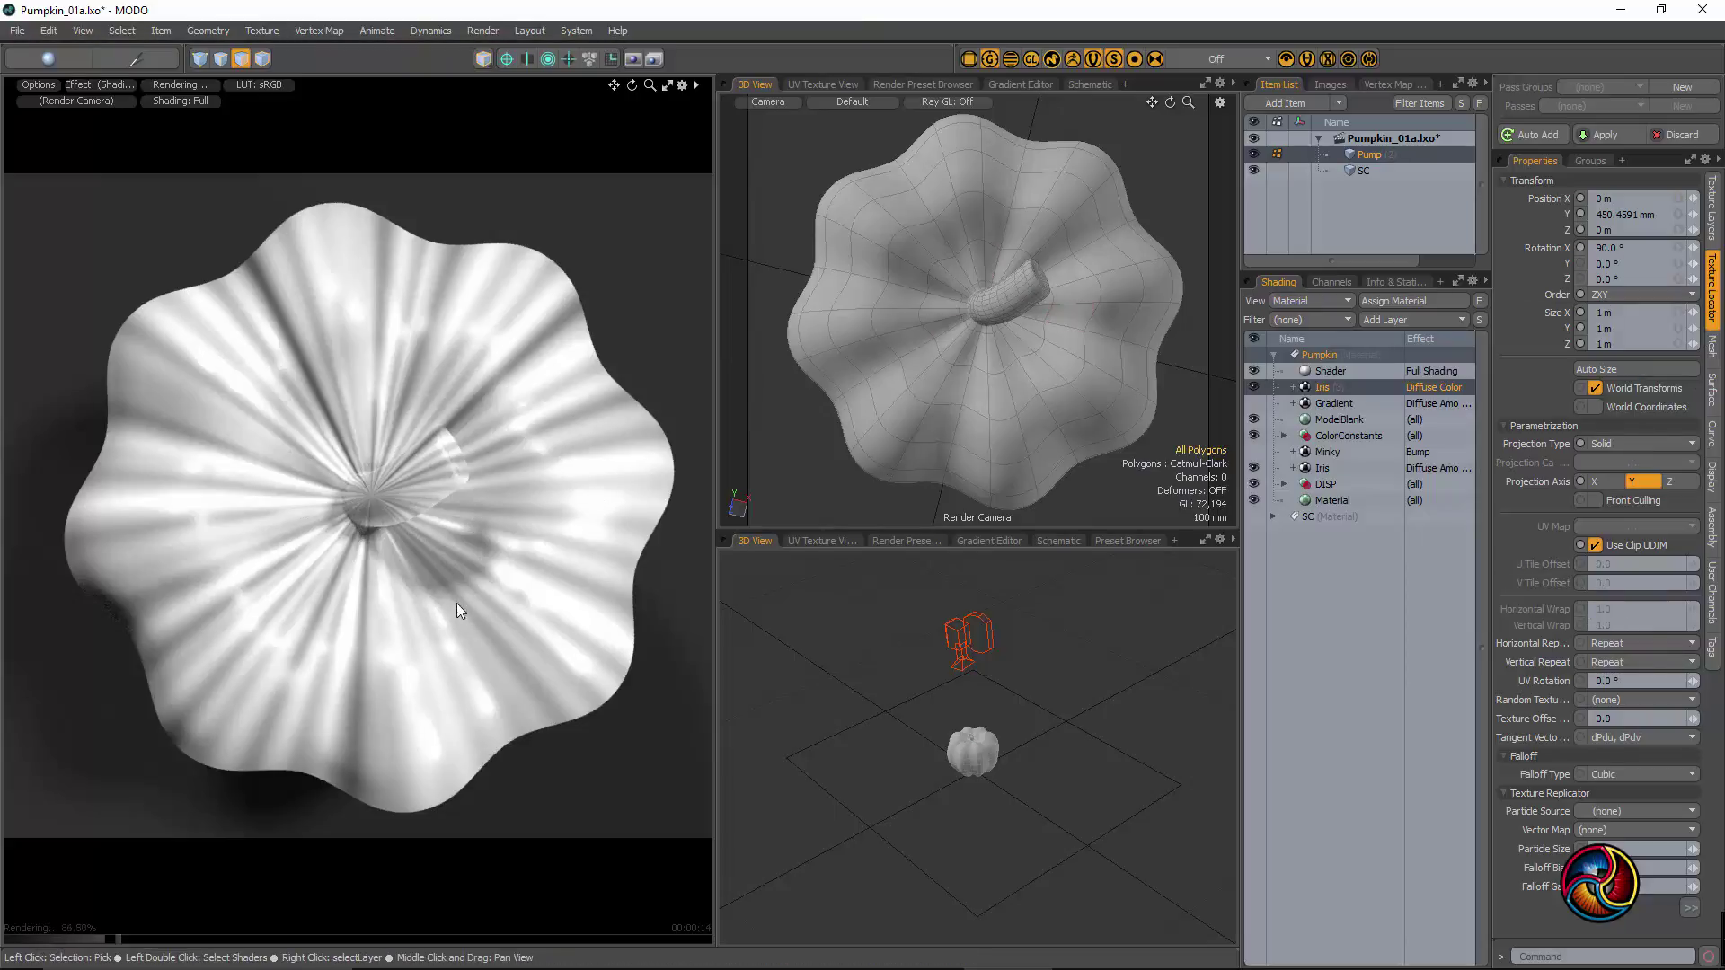
pyautogui.keyDown('alt'); pyautogui.moveTo(457, 600); pyautogui.dragTo(351, 633); pyautogui.keyUp('alt')
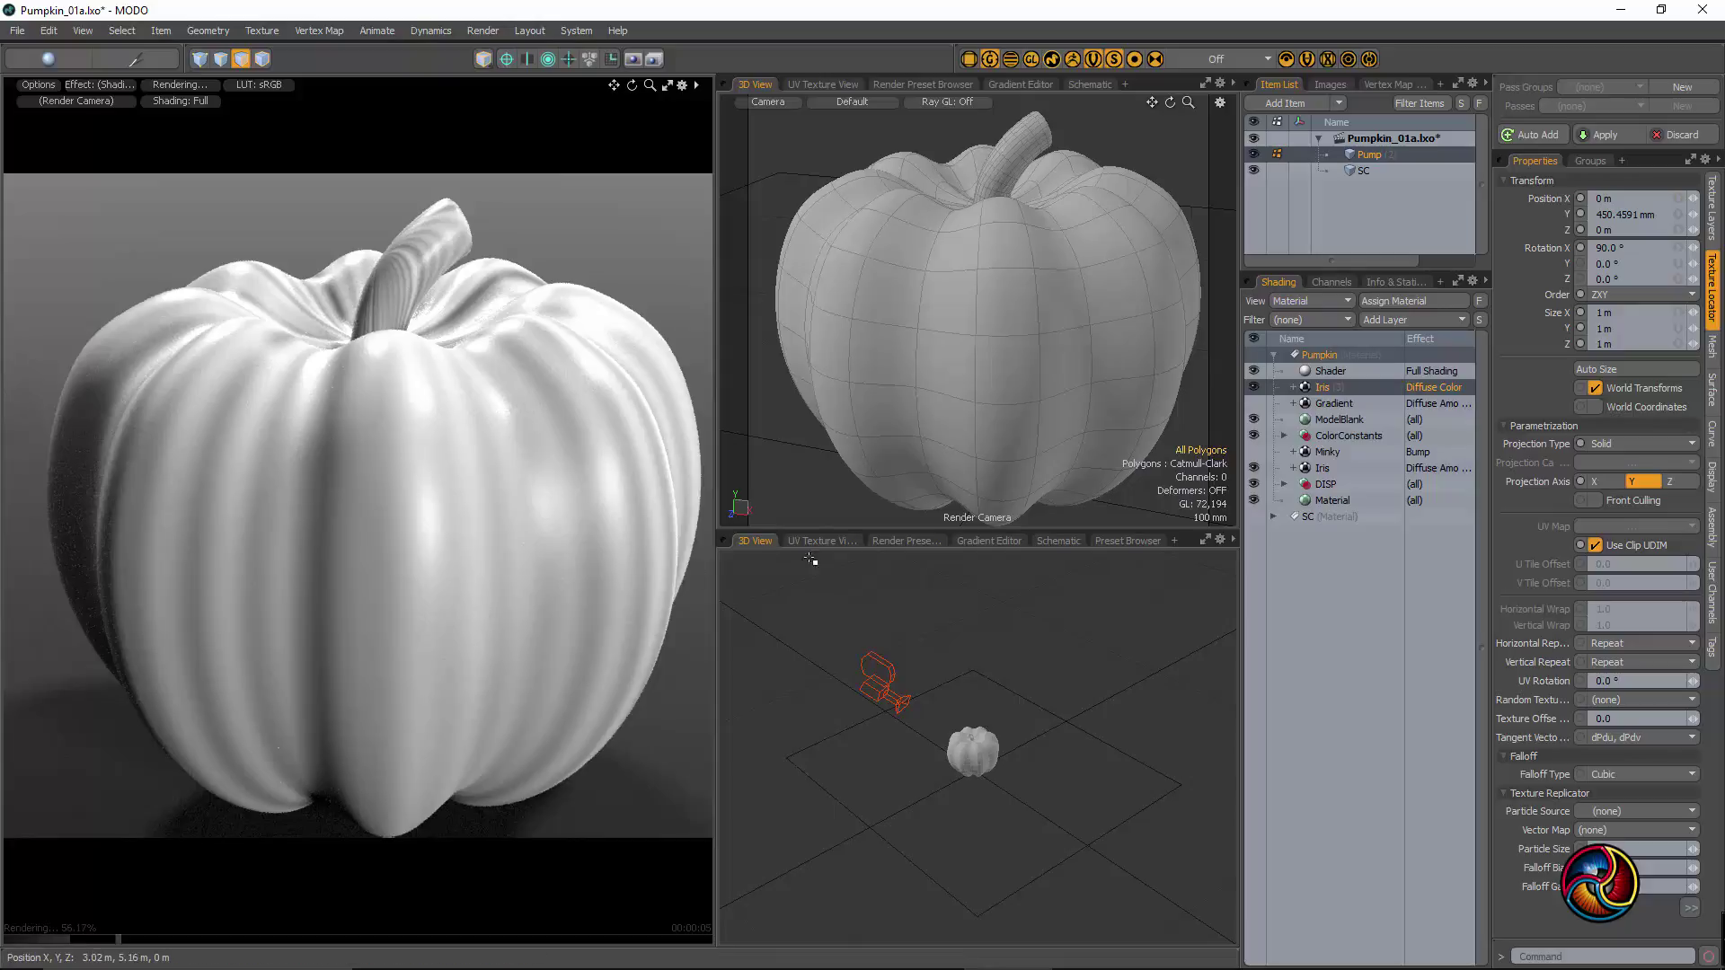
# - Change the Diffuse Color layer's type to Iris under Enhance:modo Textures > Geometric
pyautogui.rightClick(1318, 387)
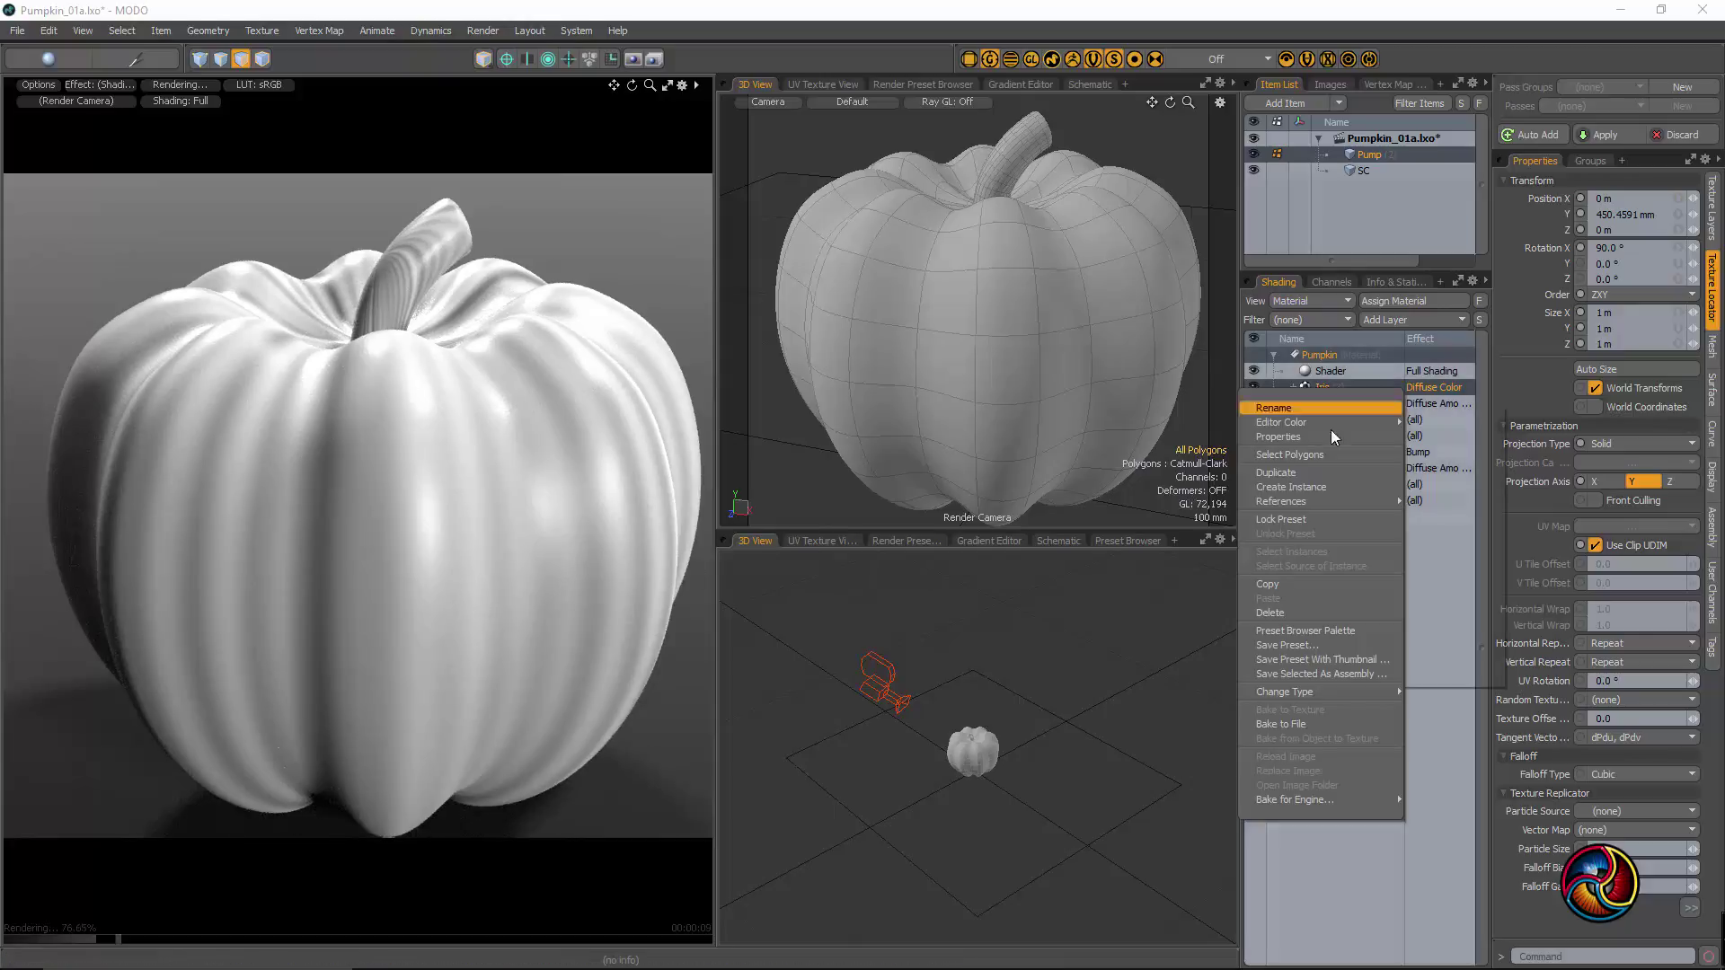
pyautogui.moveTo(1397, 691)
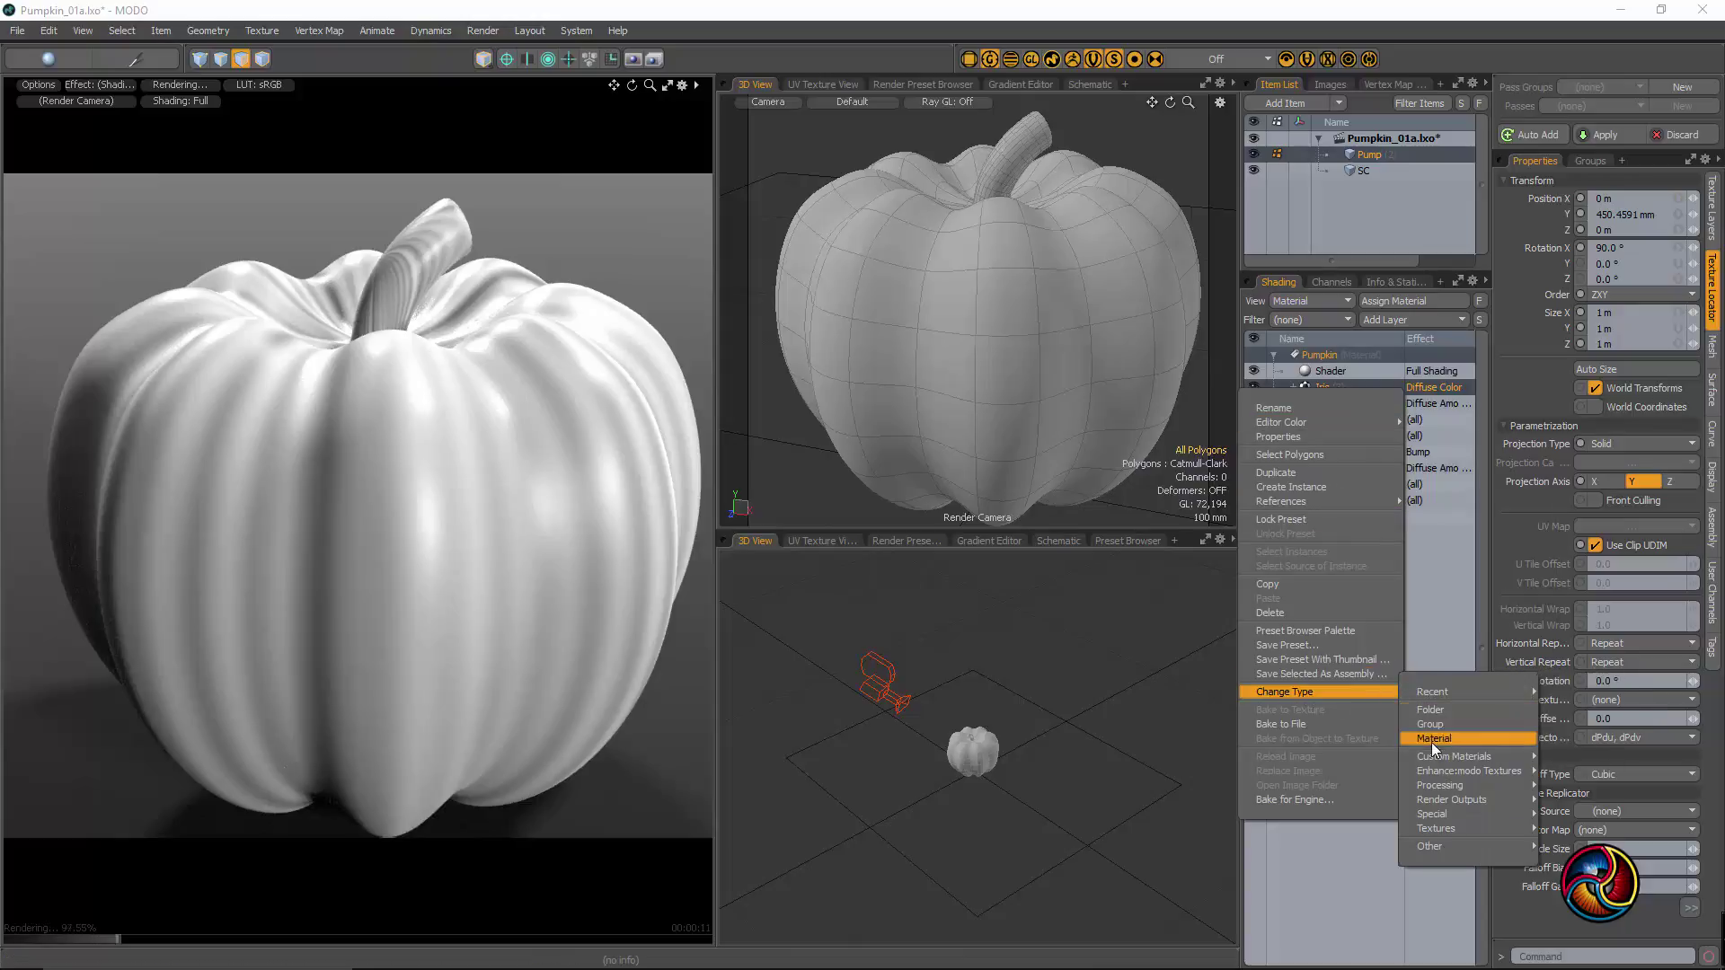
pyautogui.moveTo(1452, 773)
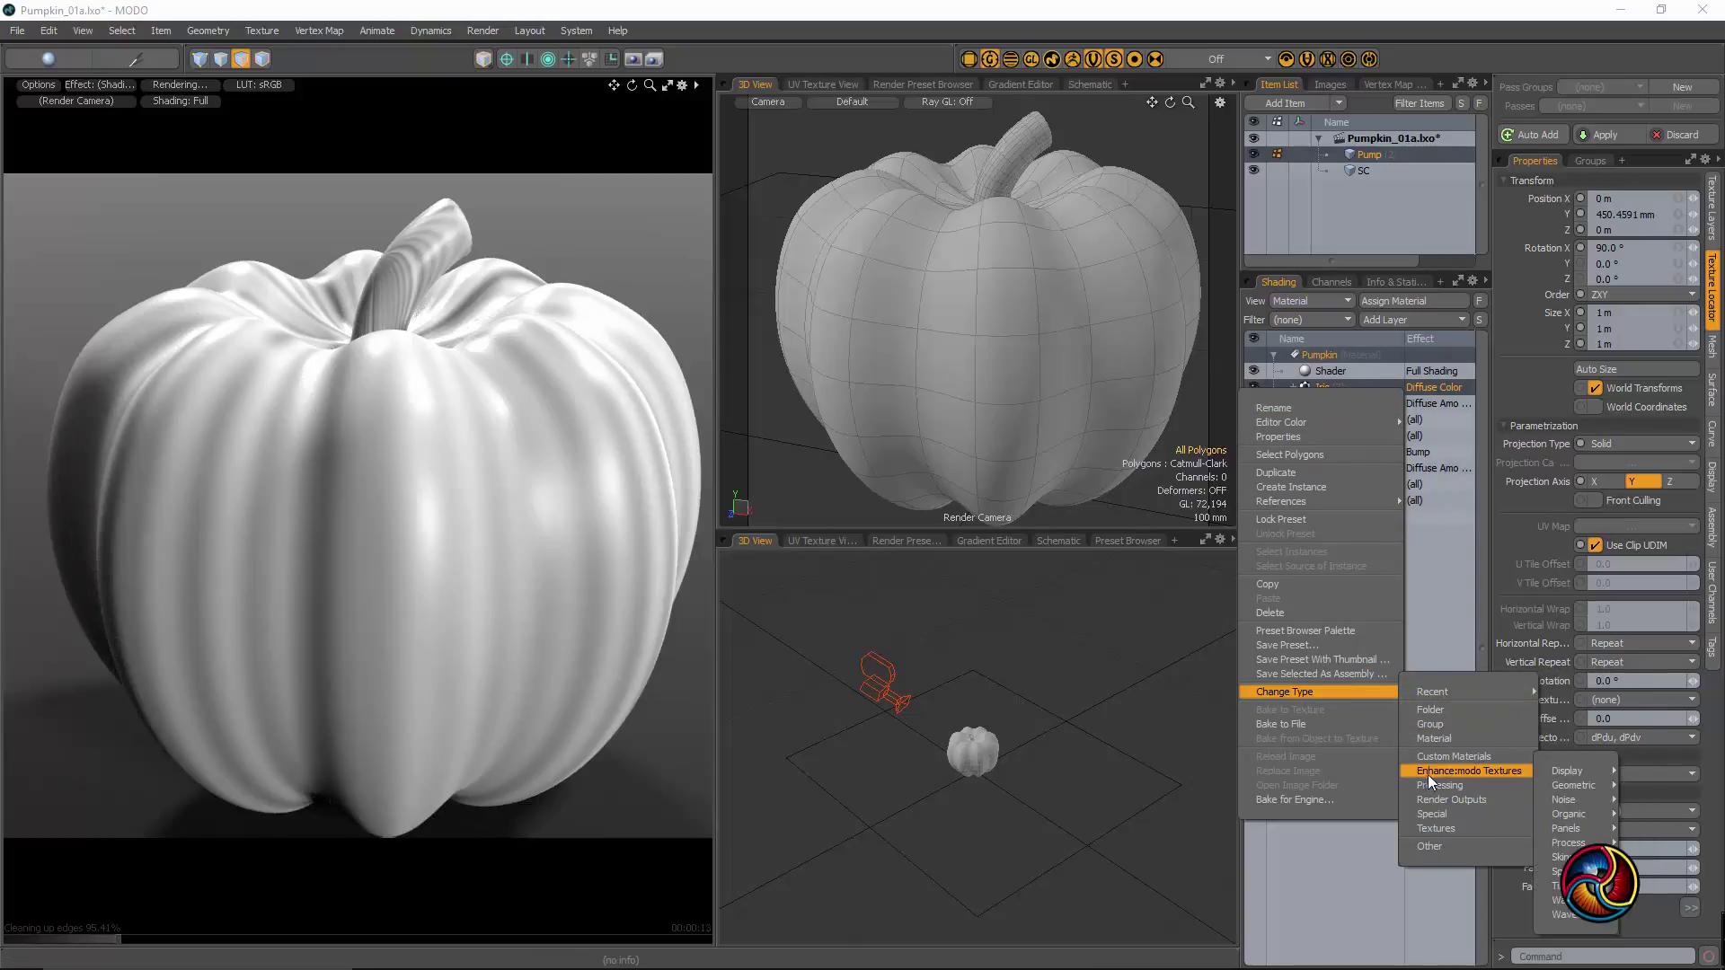
pyautogui.moveTo(1547, 772)
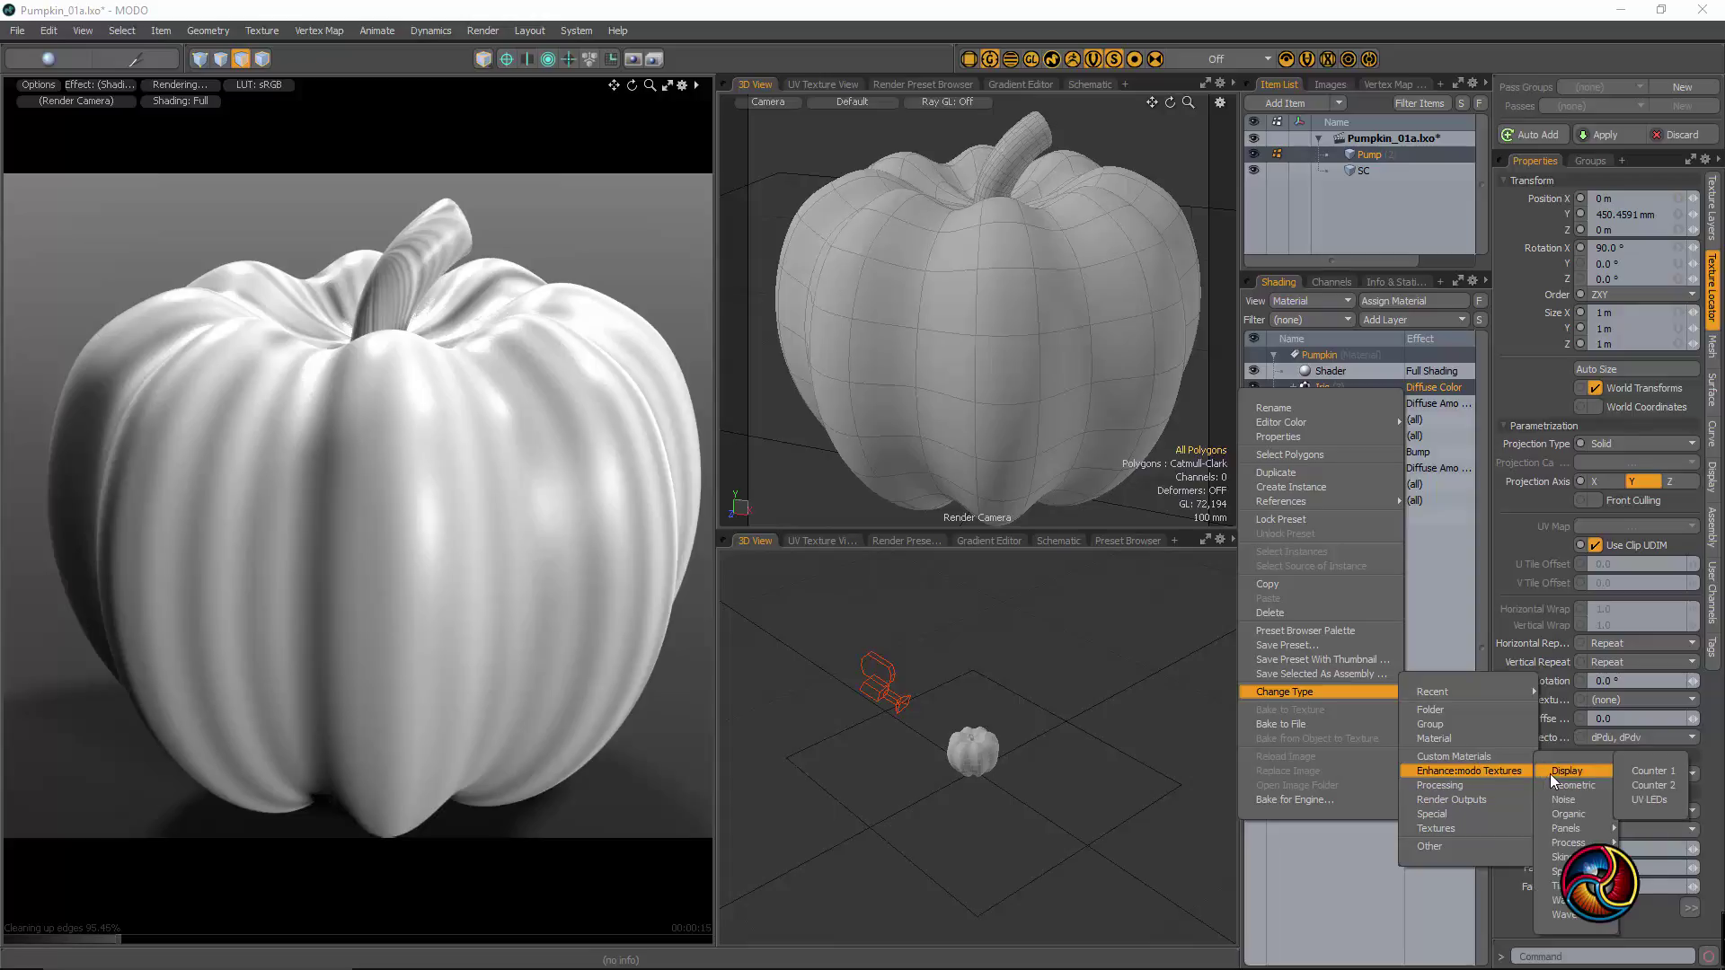
pyautogui.moveTo(1559, 802)
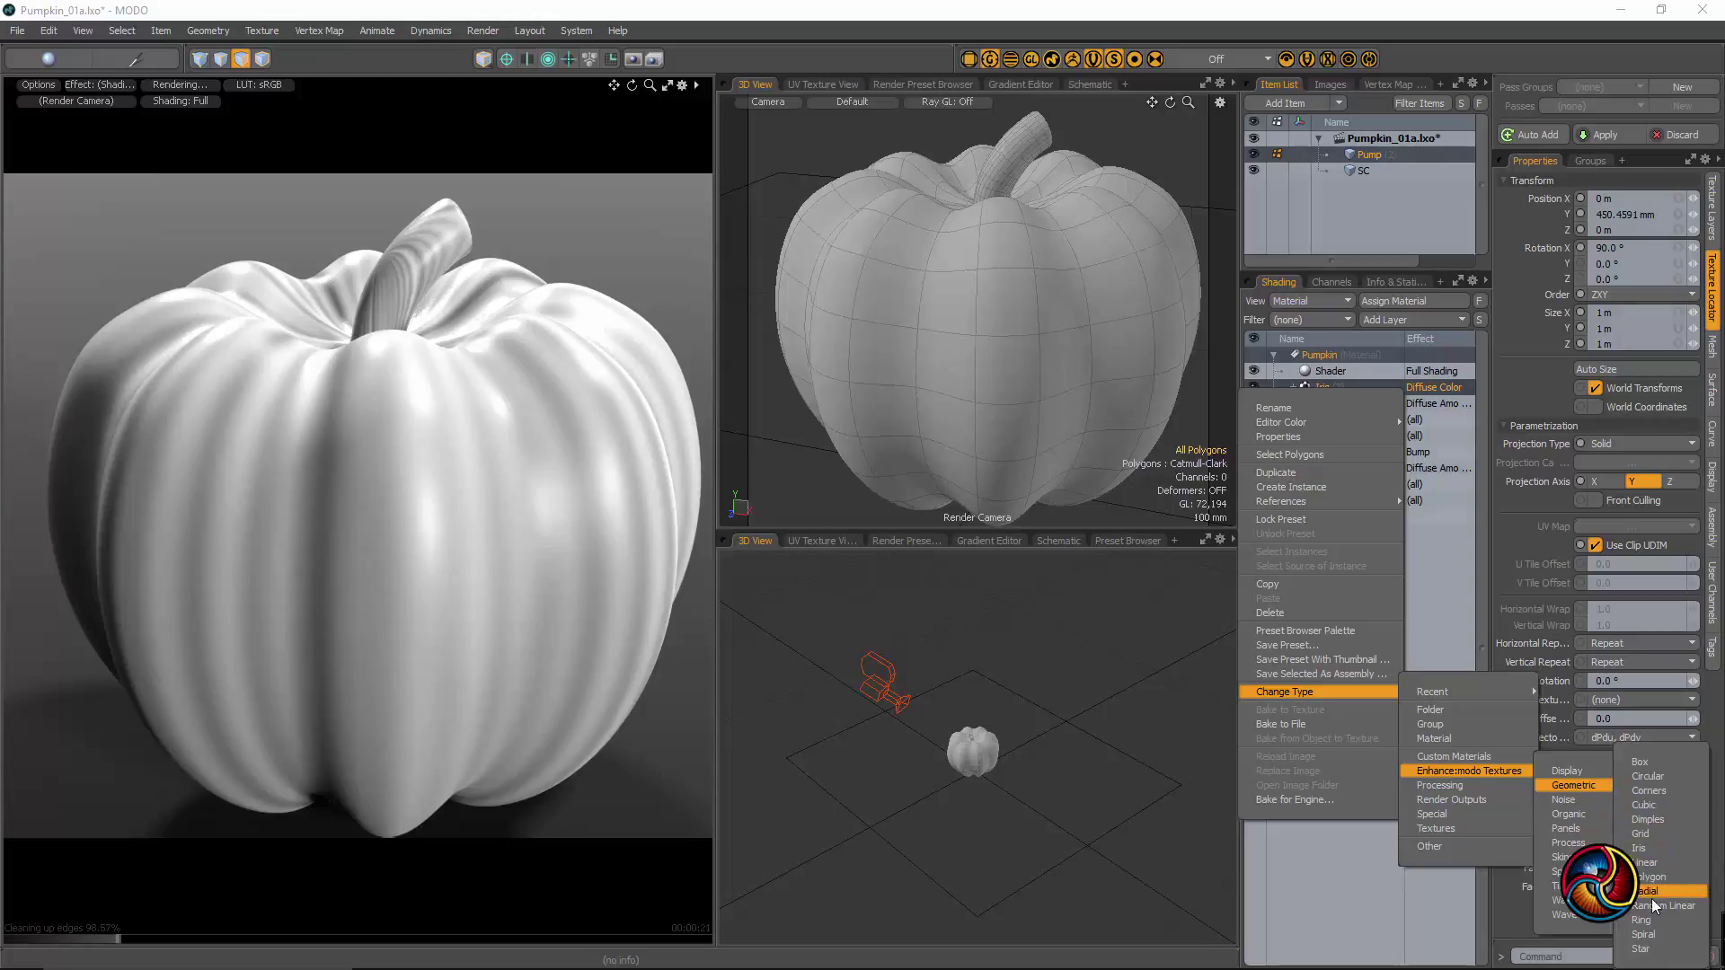
pyautogui.click(1648, 850)
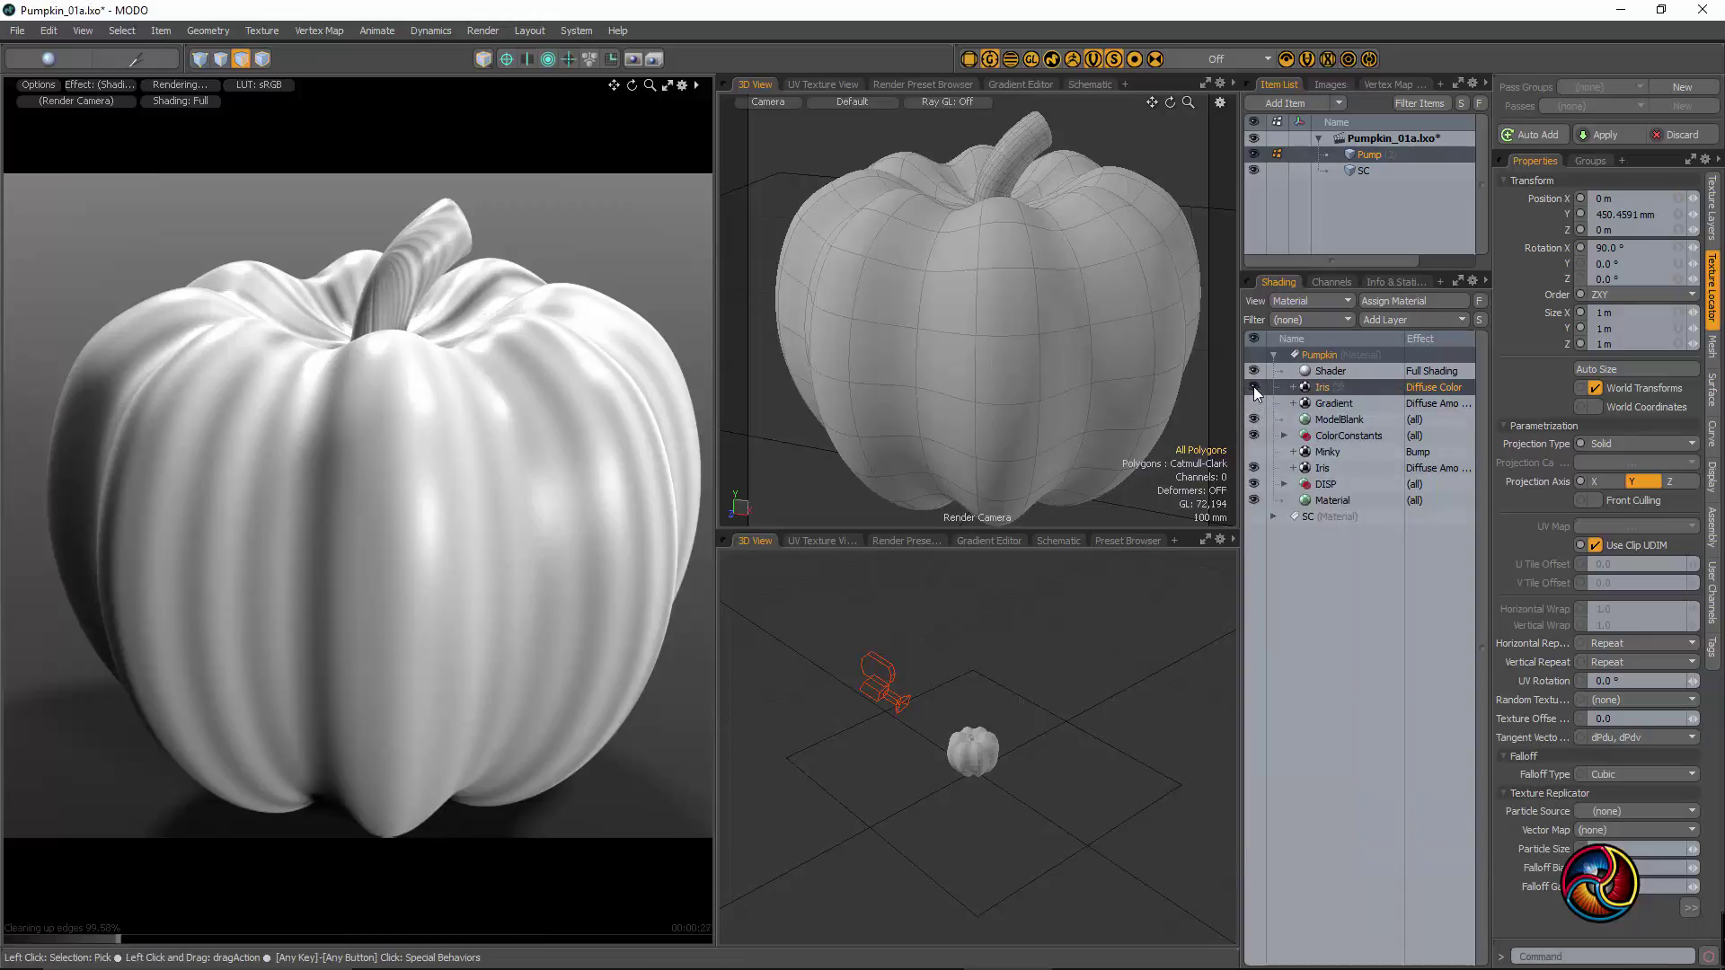
# - Hide the Diffuse Color Iris and ModelBlank layers, keep Minky off, and select the Diffuse Amount Iris
pyautogui.click(1253, 387)
pyautogui.click(1254, 418)
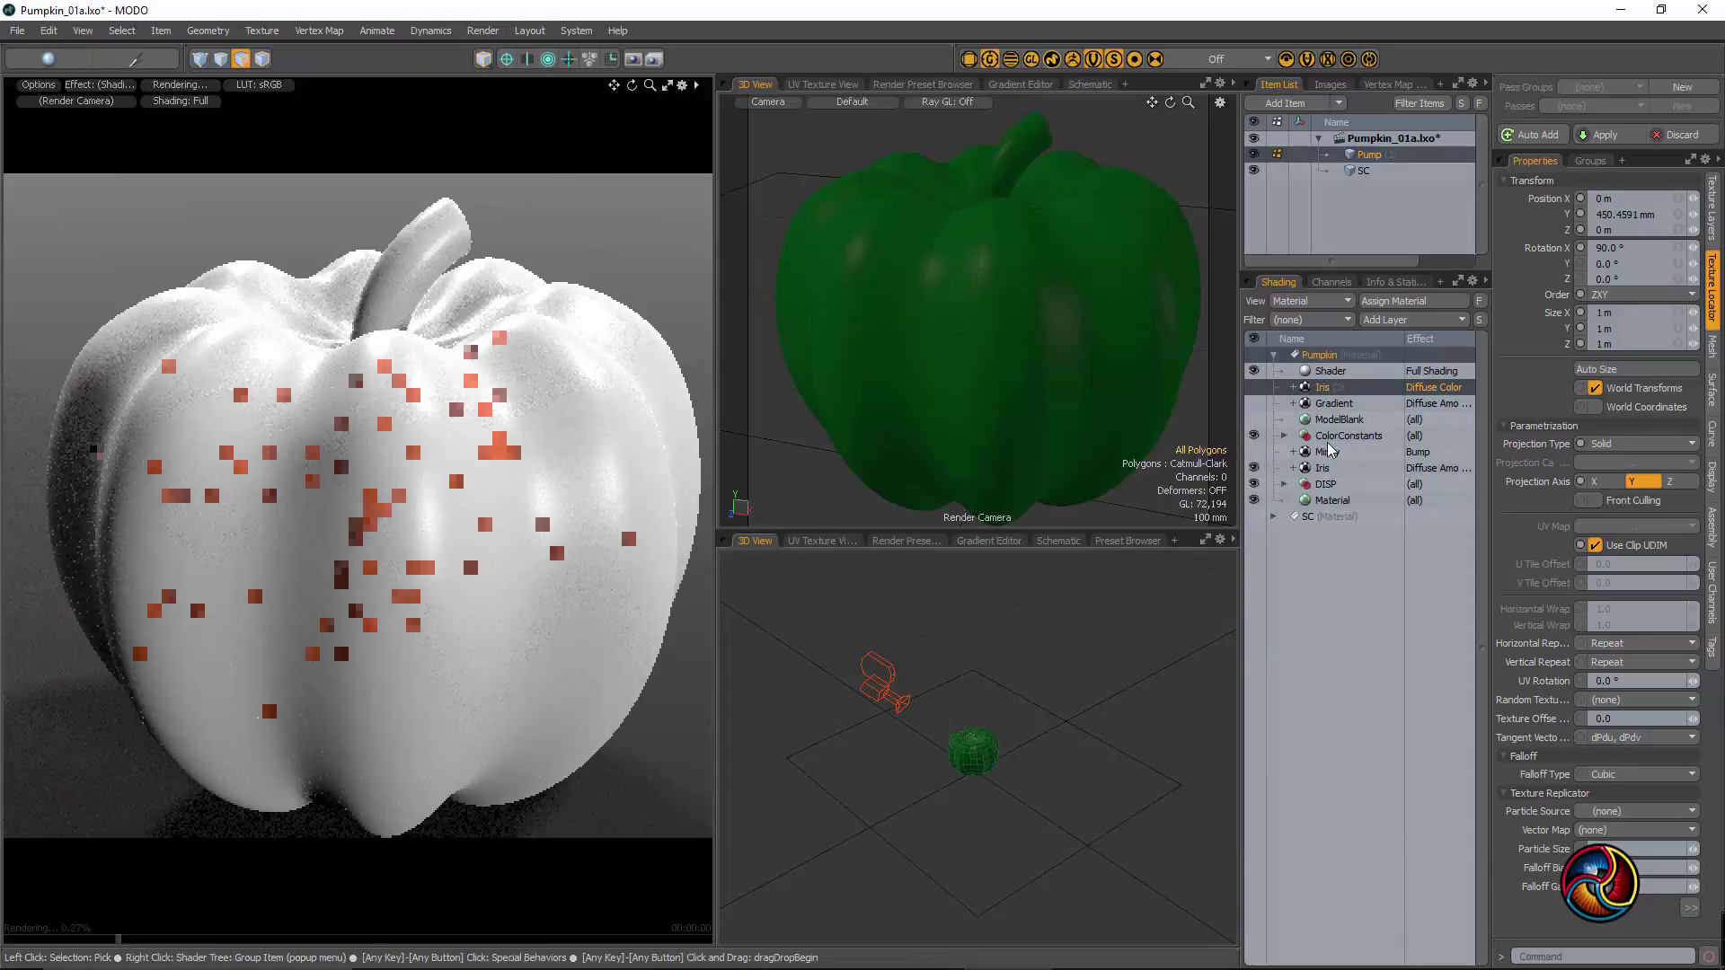
pyautogui.click(1254, 435)
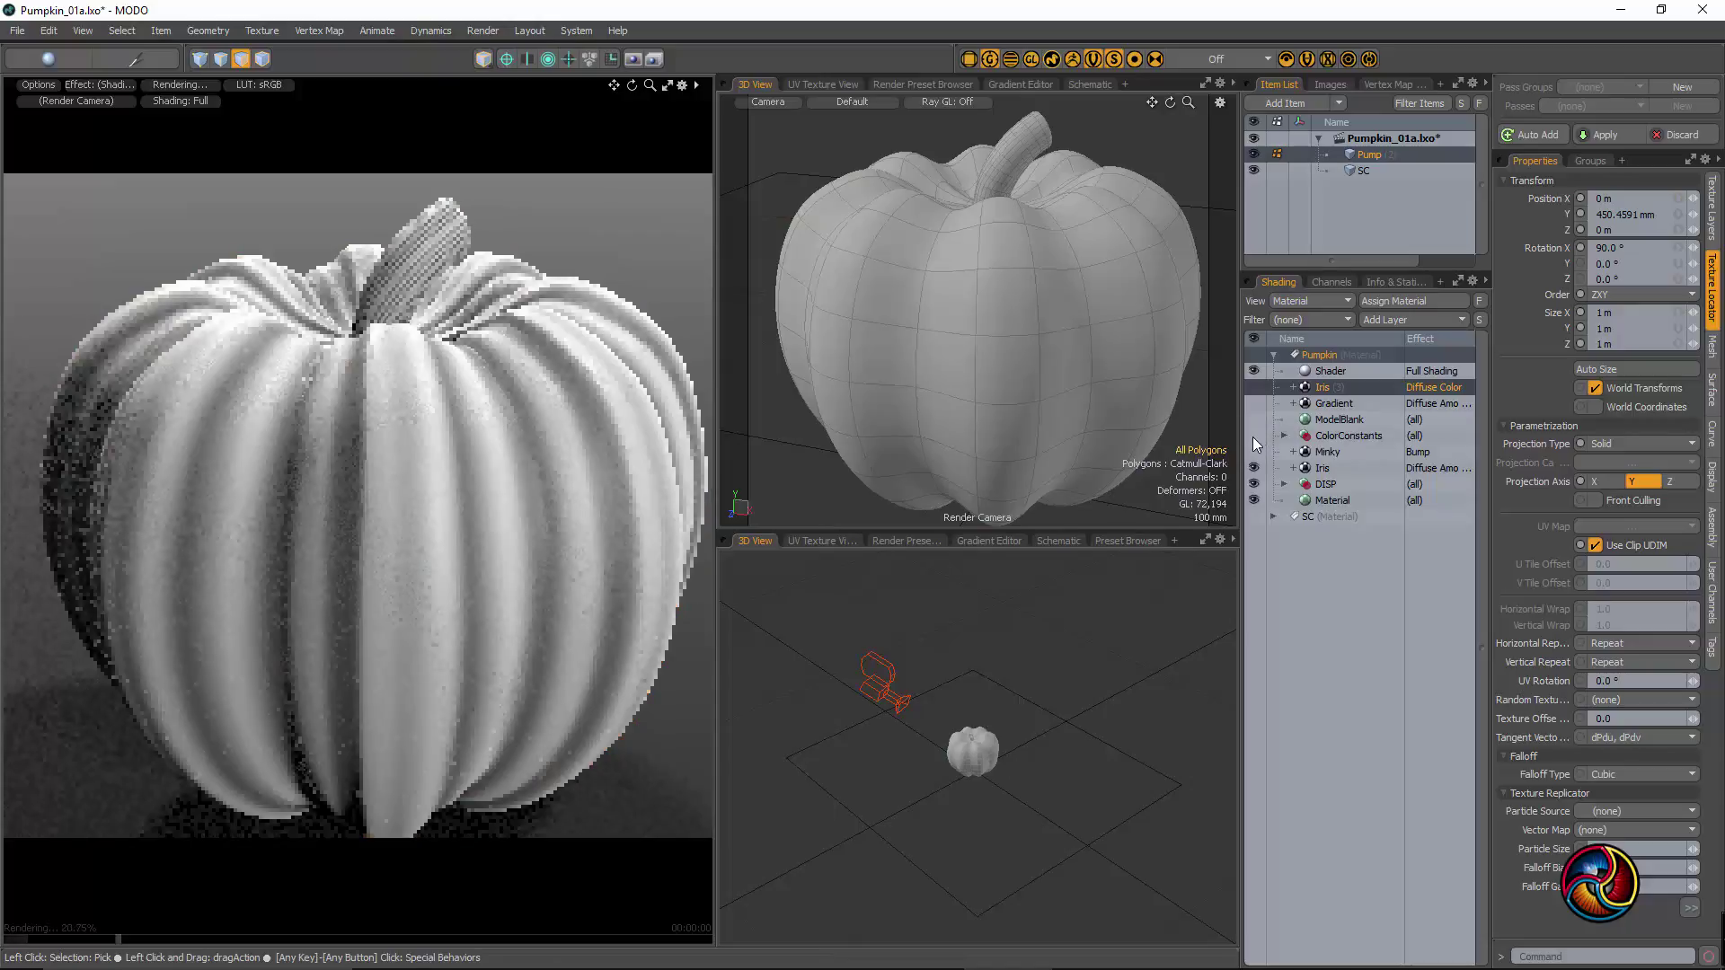
pyautogui.click(1253, 435)
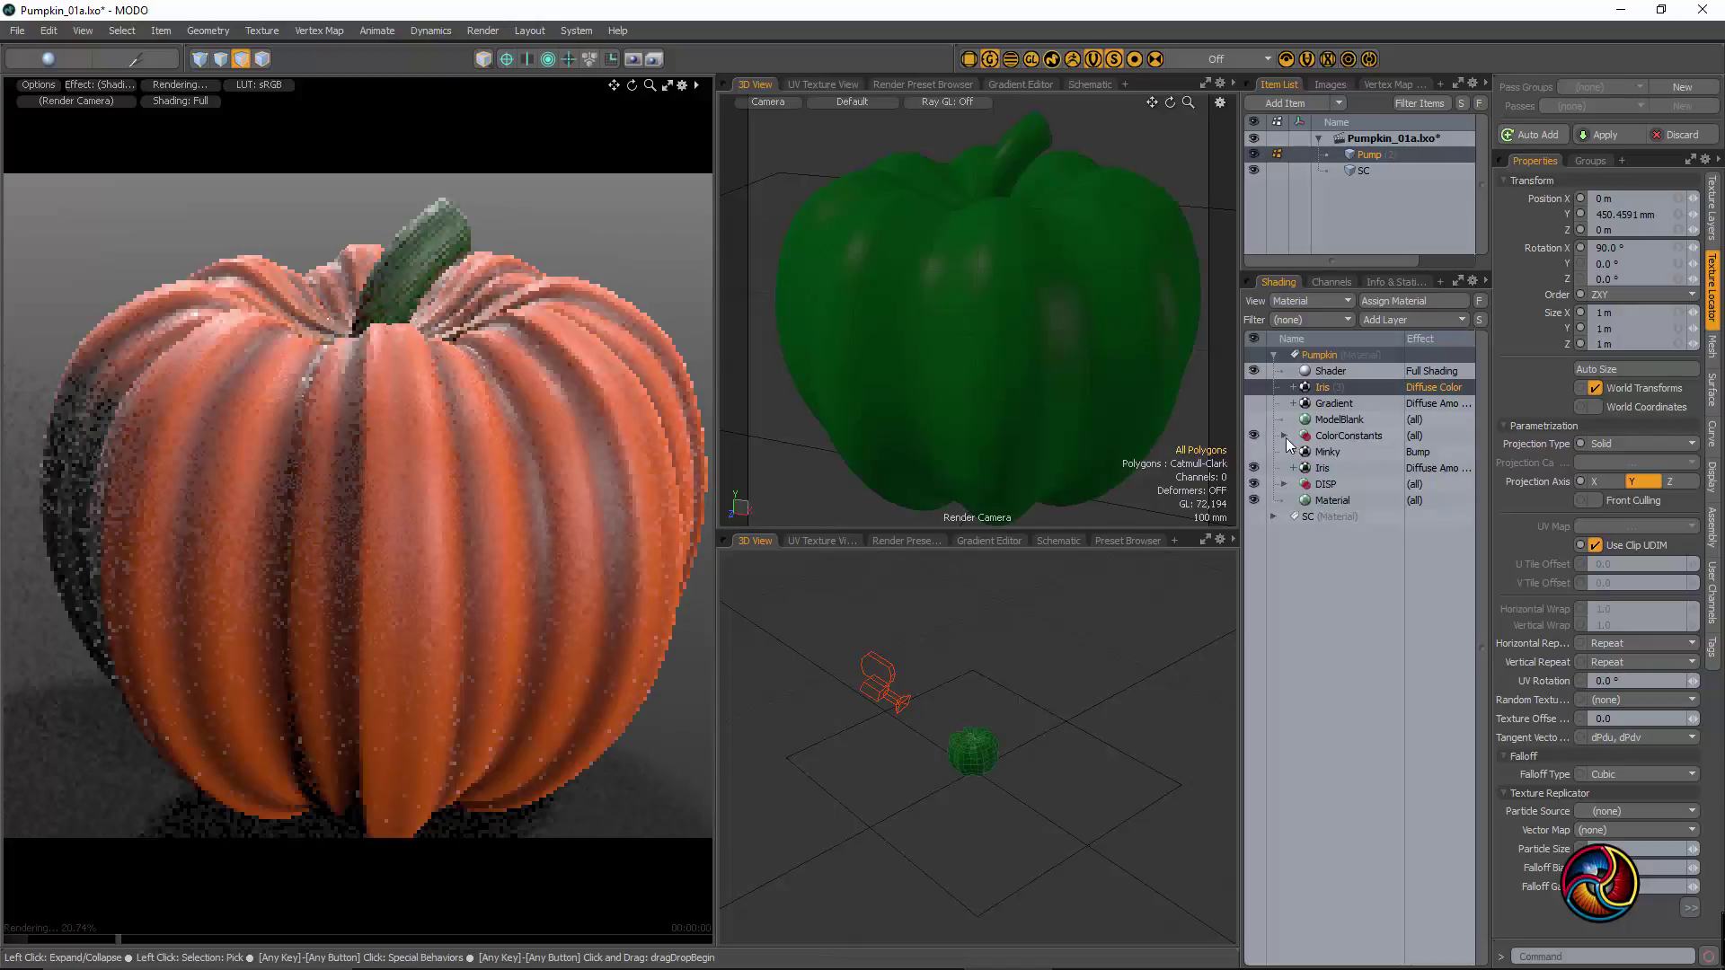
pyautogui.click(1253, 452)
pyautogui.click(1253, 452)
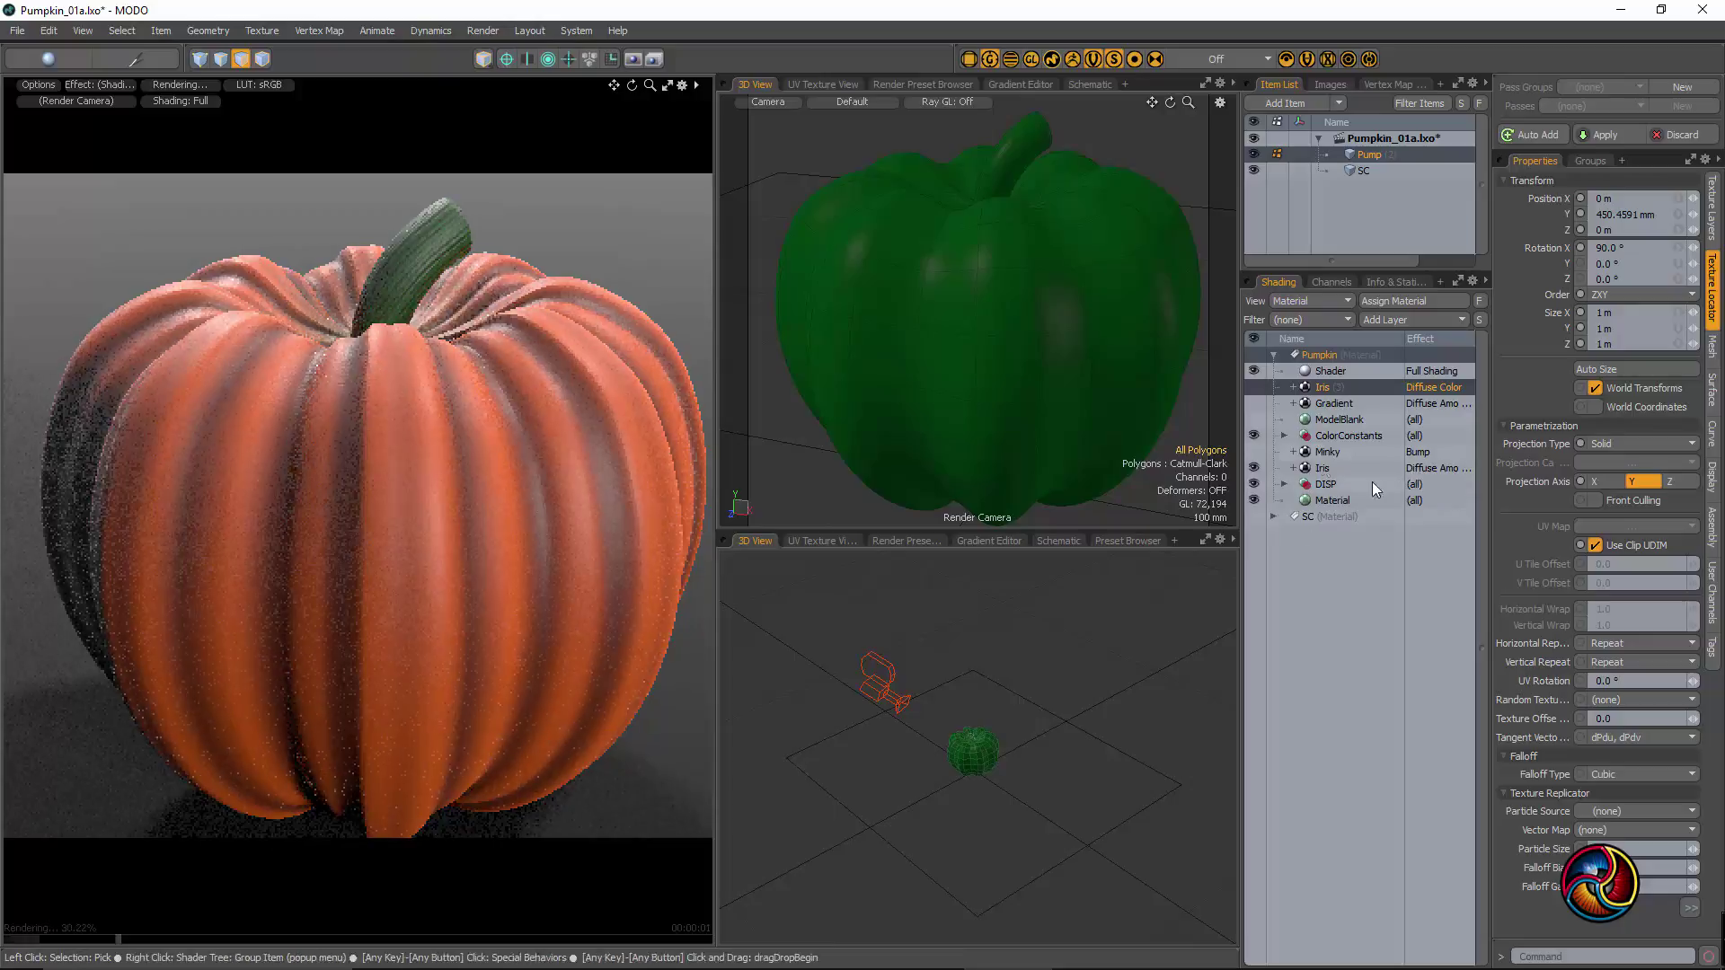
pyautogui.click(1322, 468)
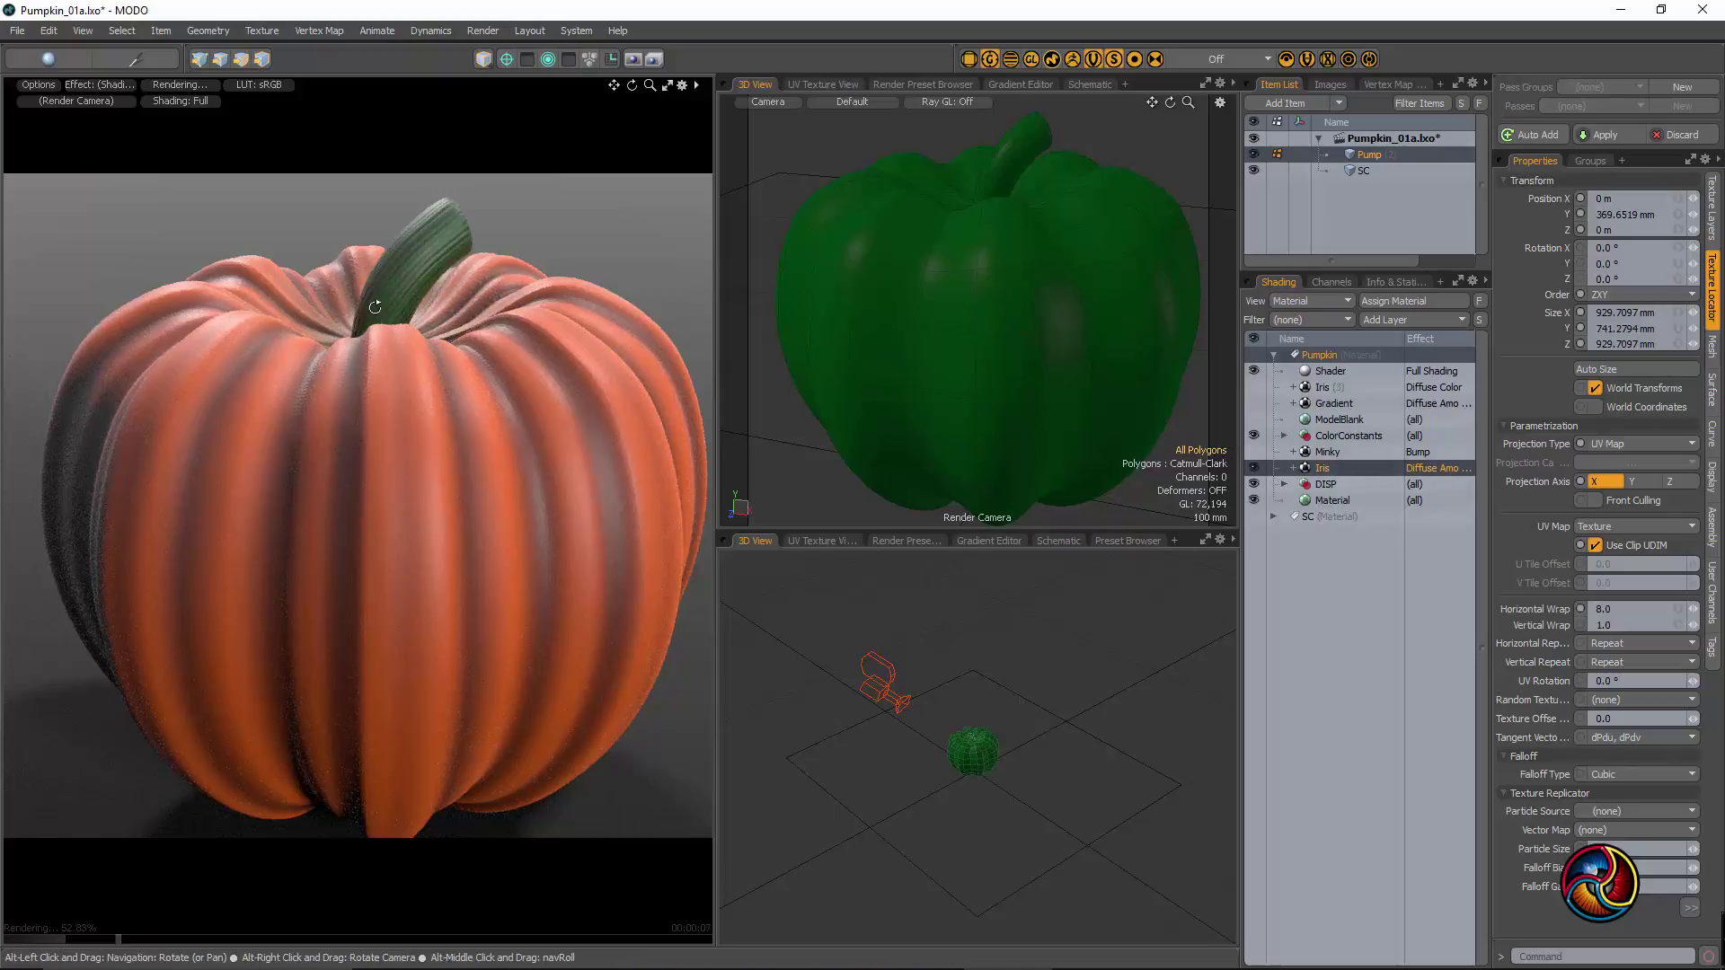
pyautogui.keyDown('alt'); pyautogui.moveTo(373, 330); pyautogui.dragTo(622, 396); pyautogui.keyUp('alt')
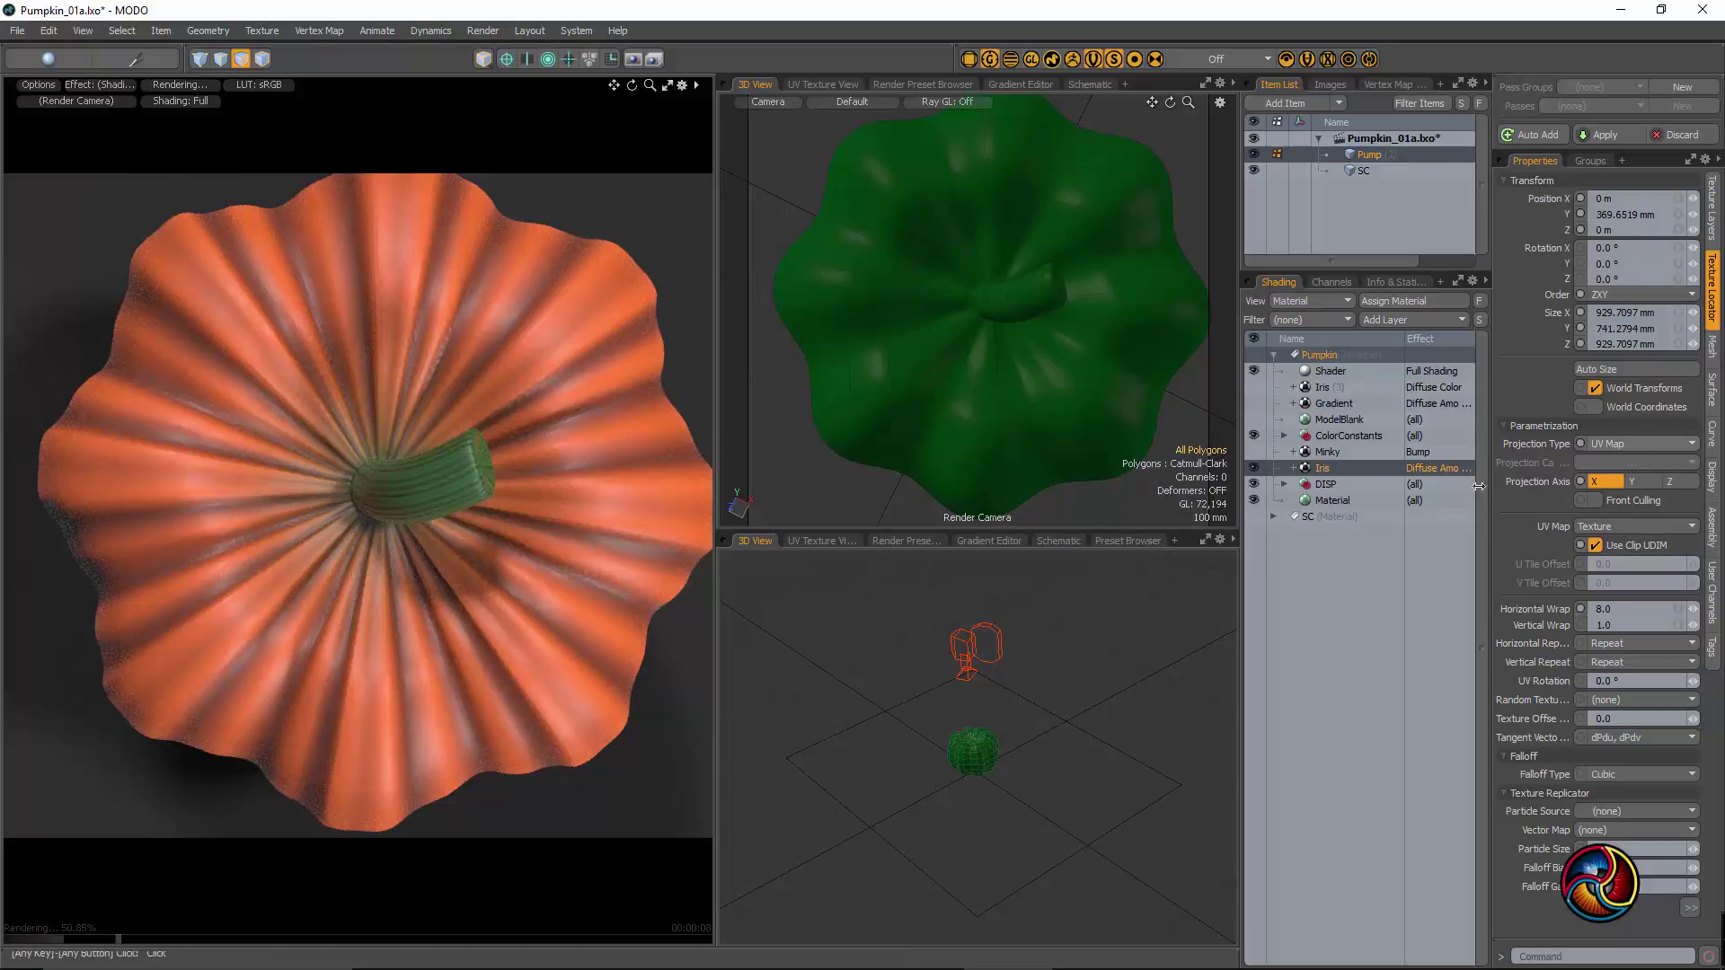
# - Expand the DISP group and select the Iris layer driving Diffuse Amount
pyautogui.click(1284, 490)
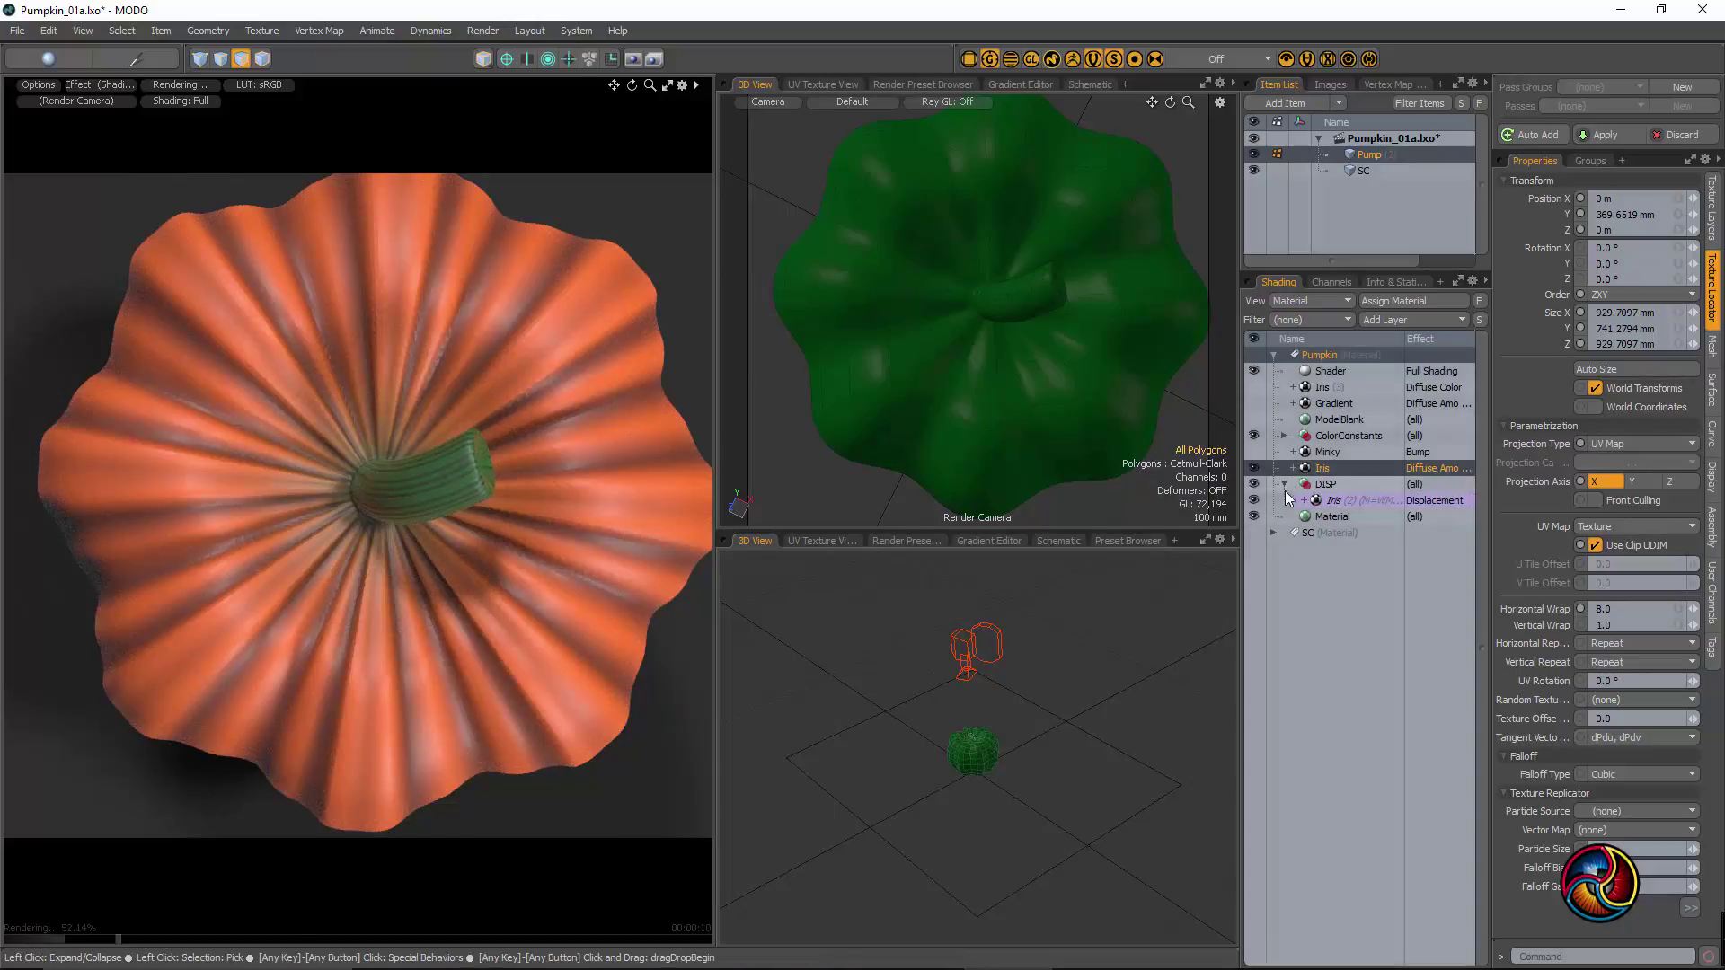
pyautogui.click(1334, 483)
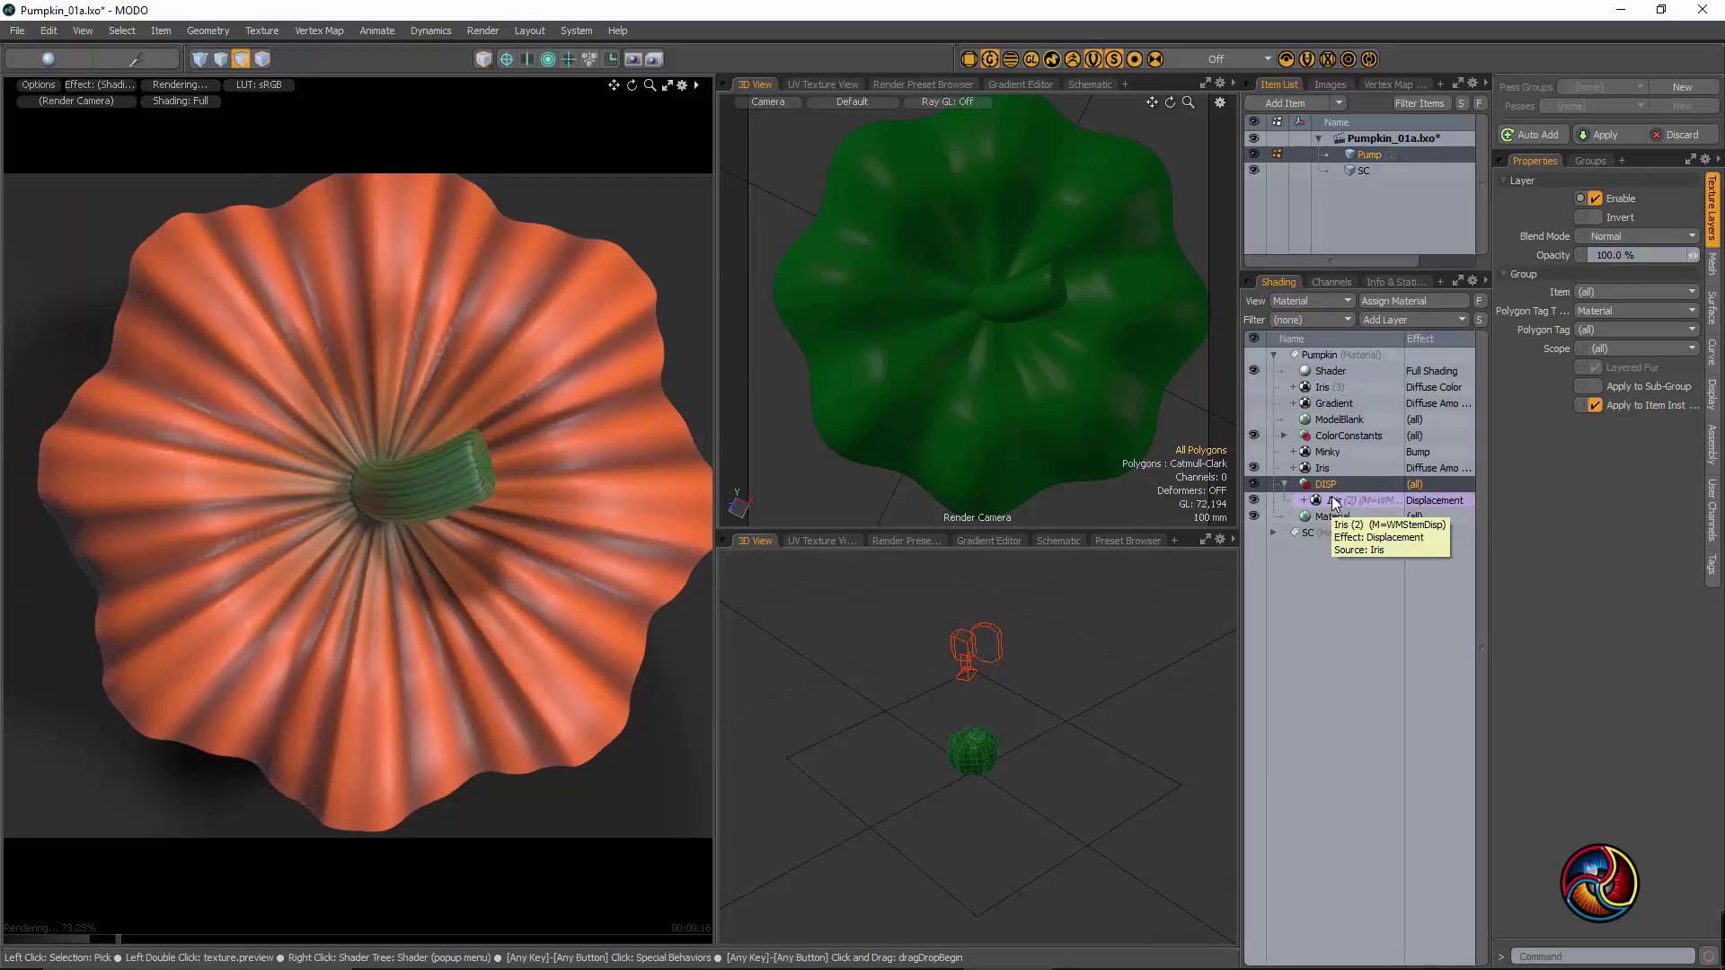
pyautogui.click(1322, 467)
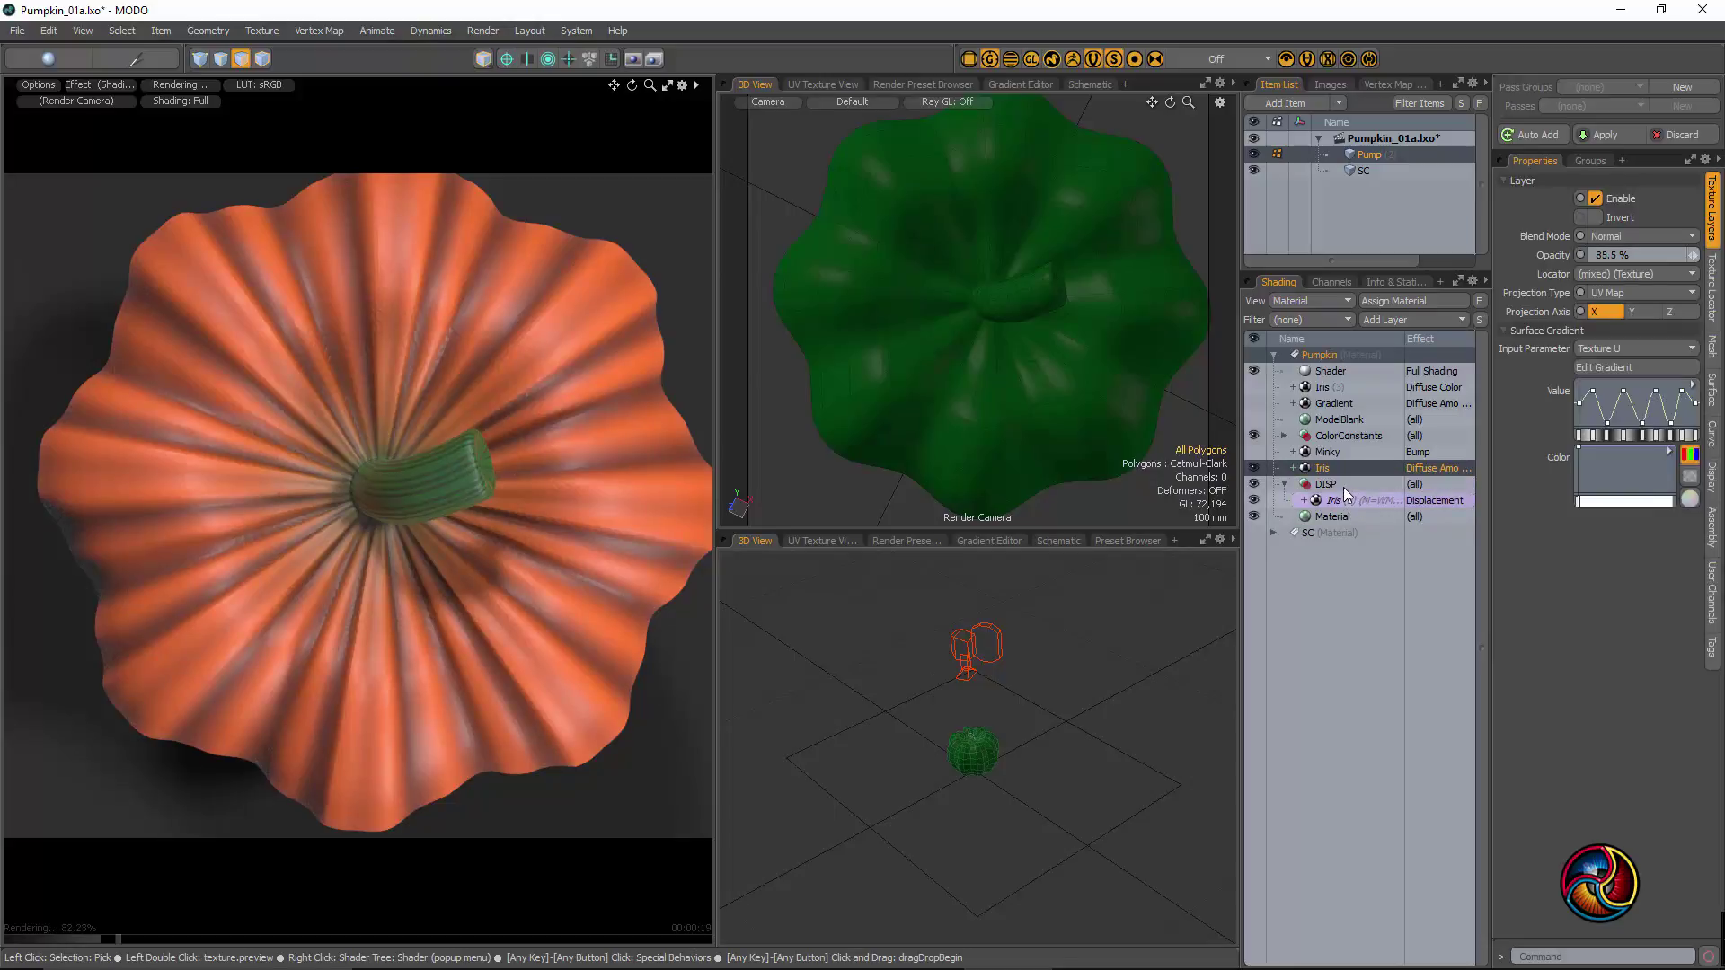
# - Inspect the Diffuse Amount Iris gradient's four-peak wave keys, then close the Gradient Editor
pyautogui.click(1646, 365)
pyautogui.moveTo(1270, 578); pyautogui.dragTo(1363, 571)
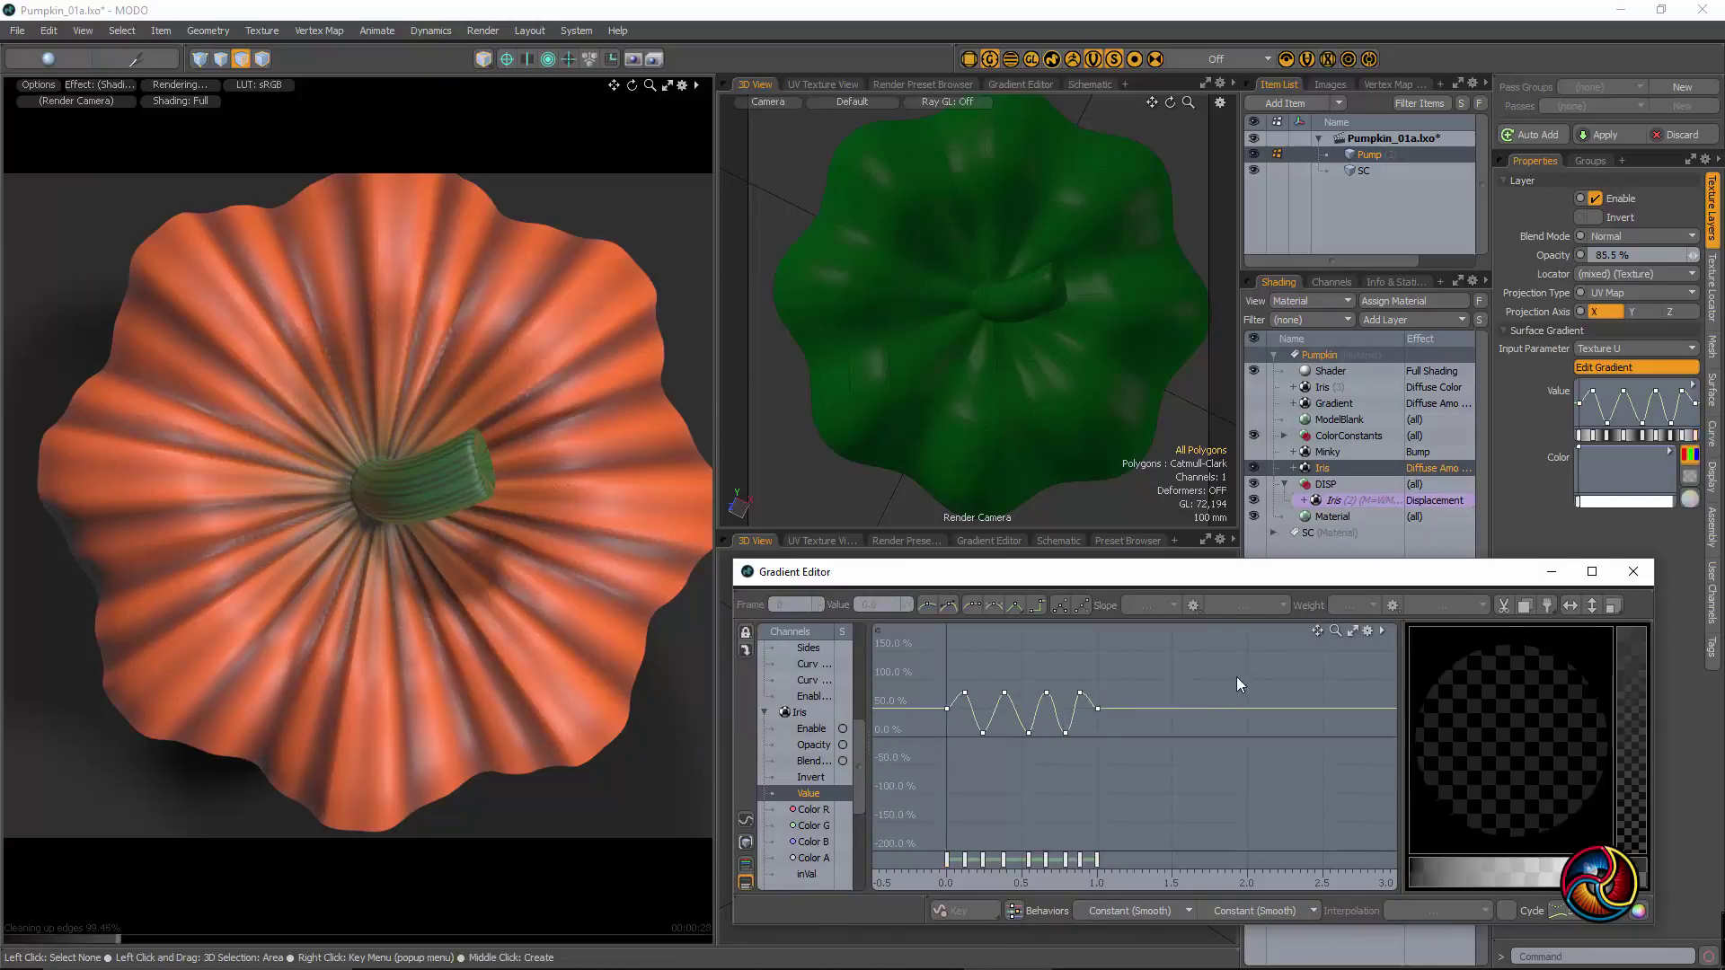
pyautogui.press('a')
pyautogui.moveTo(898, 707); pyautogui.dragTo(1383, 740)
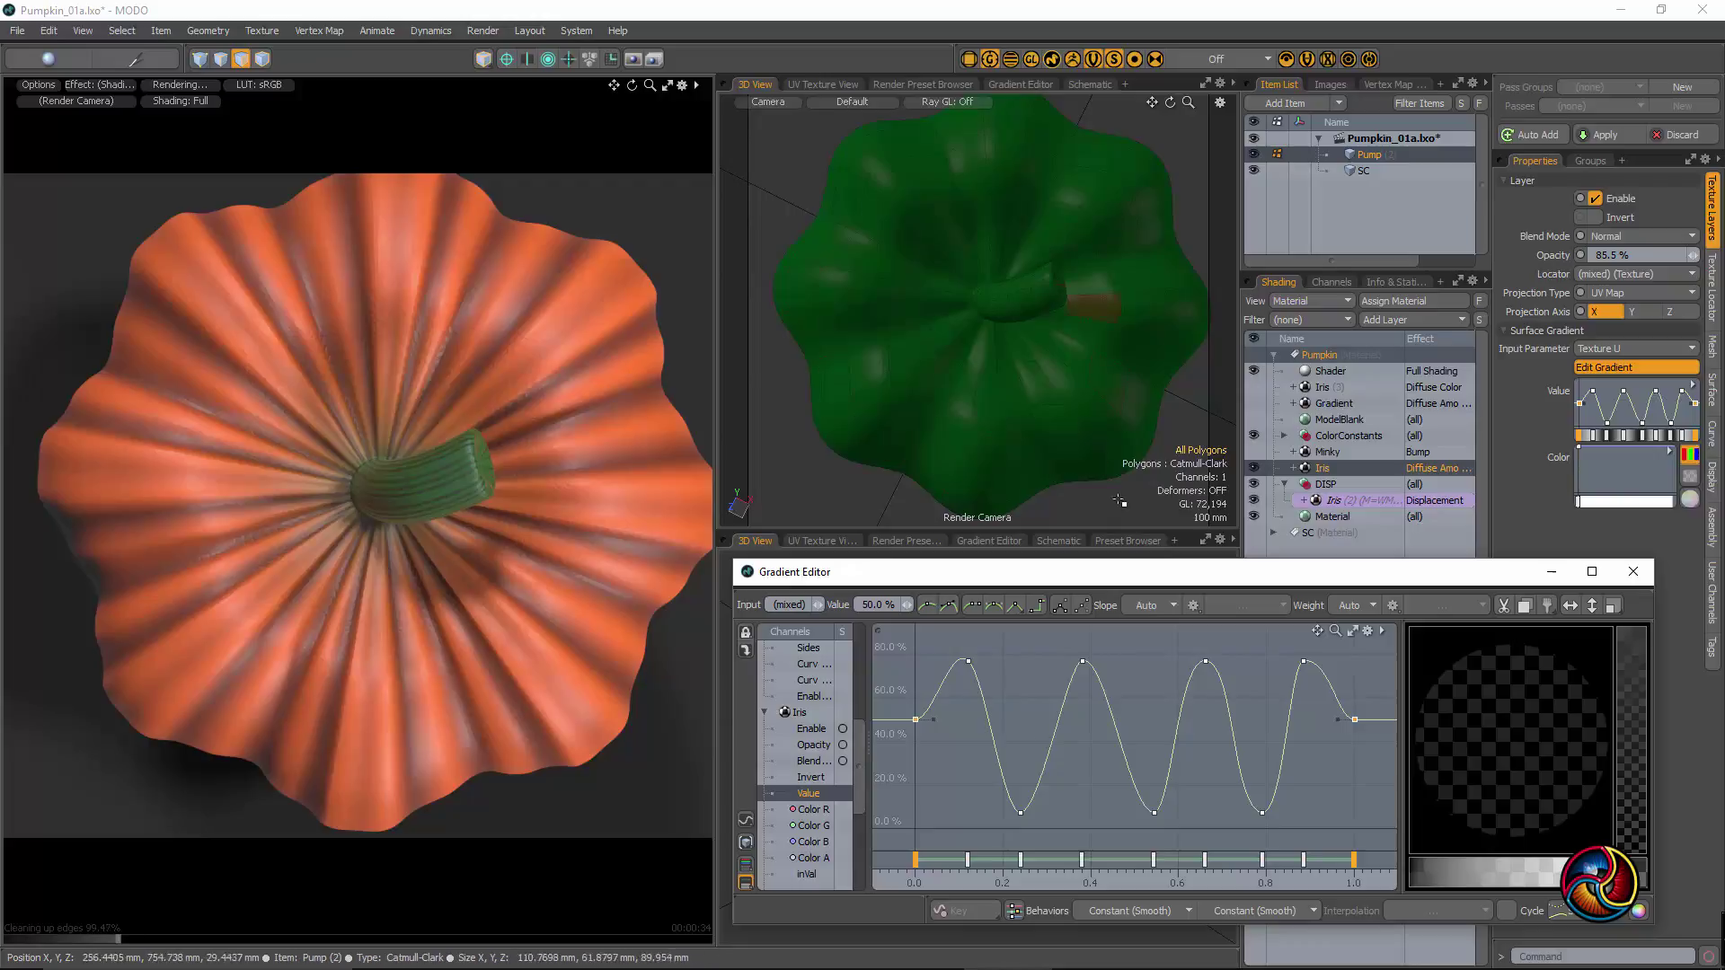
pyautogui.moveTo(937, 643); pyautogui.dragTo(1347, 684)
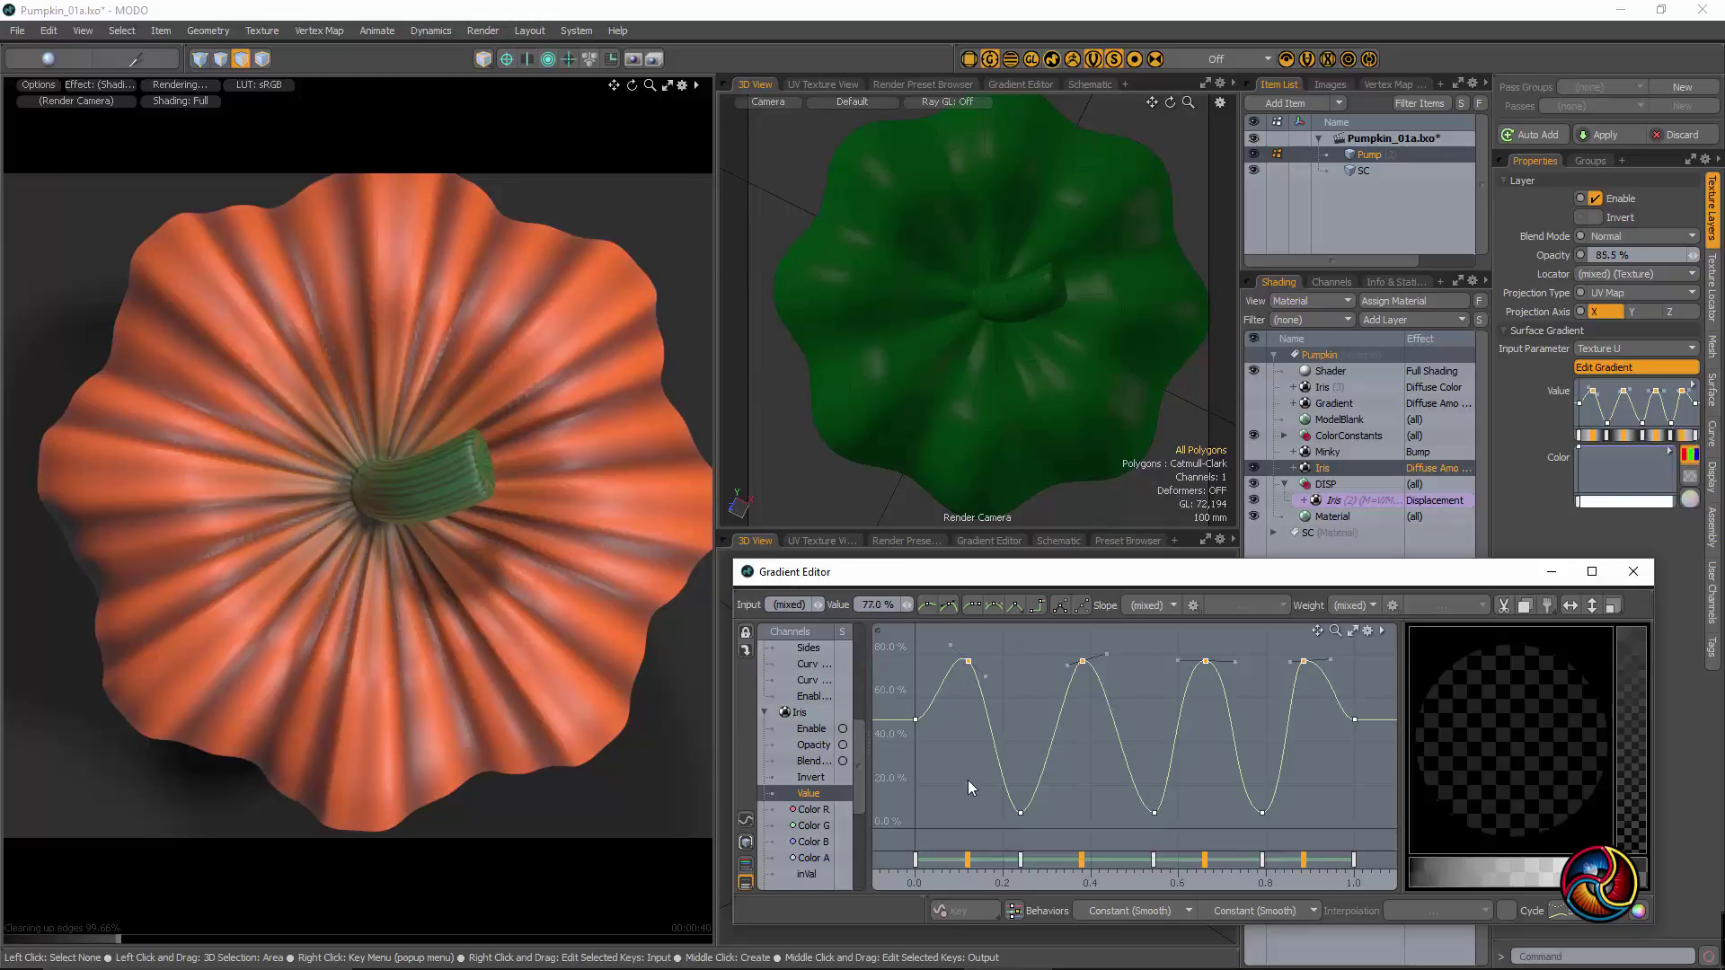
pyautogui.moveTo(968, 784); pyautogui.dragTo(1339, 828)
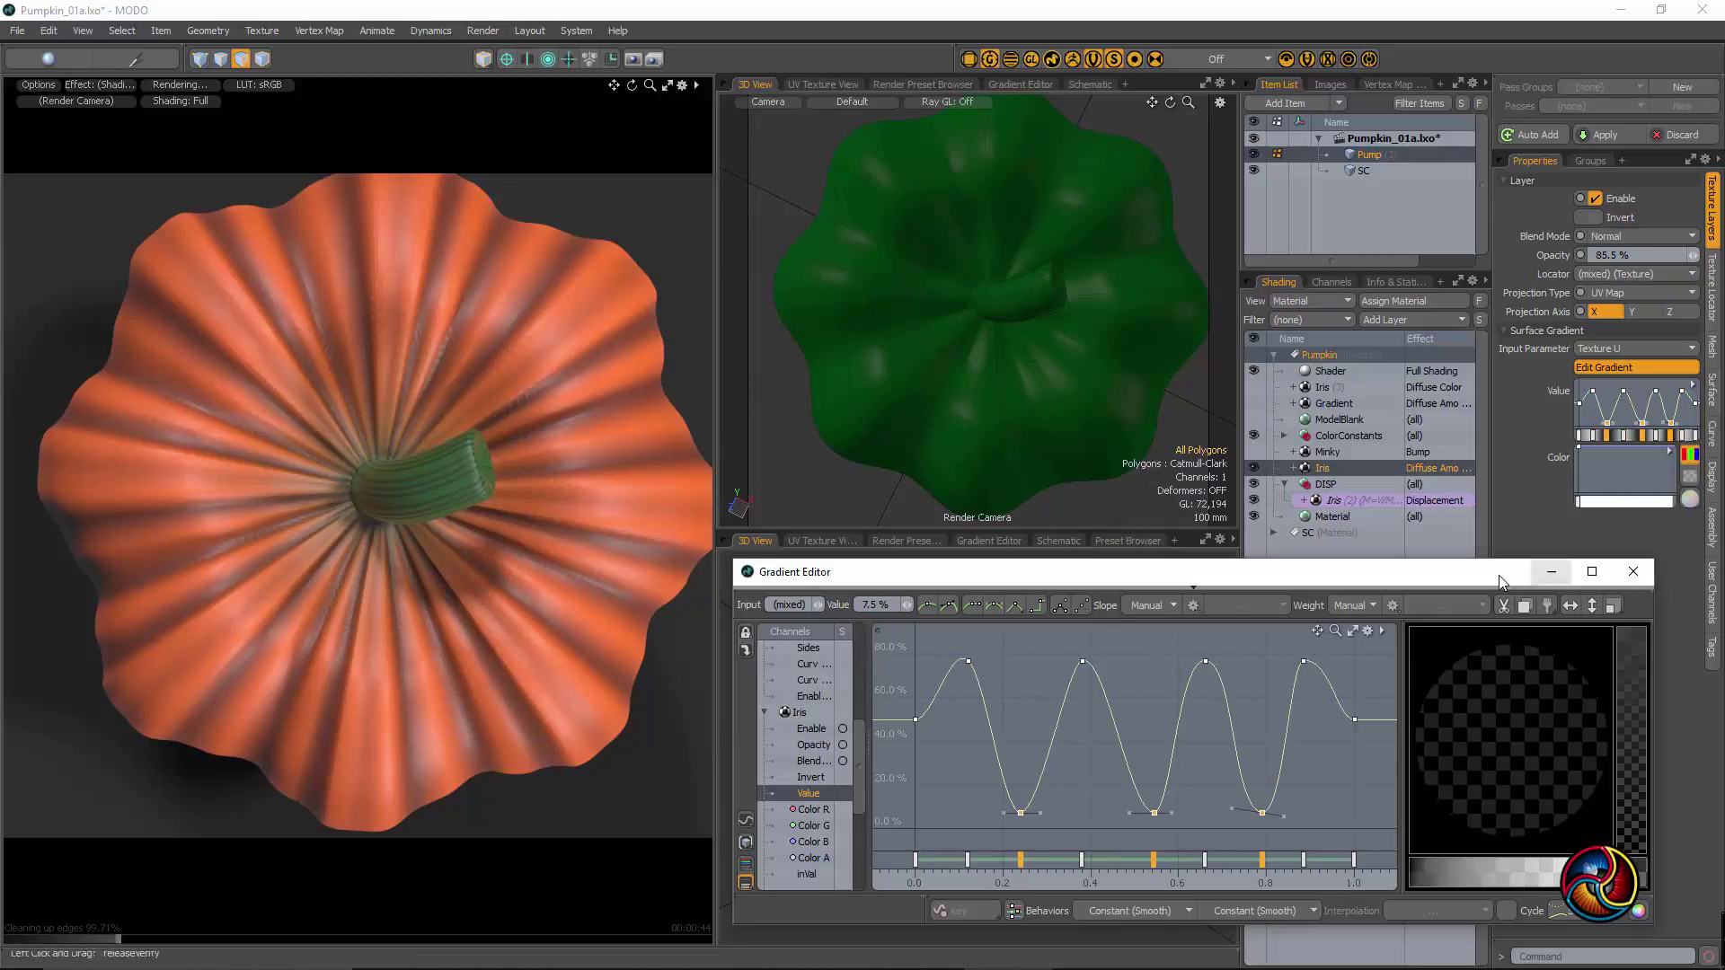
pyautogui.click(1633, 571)
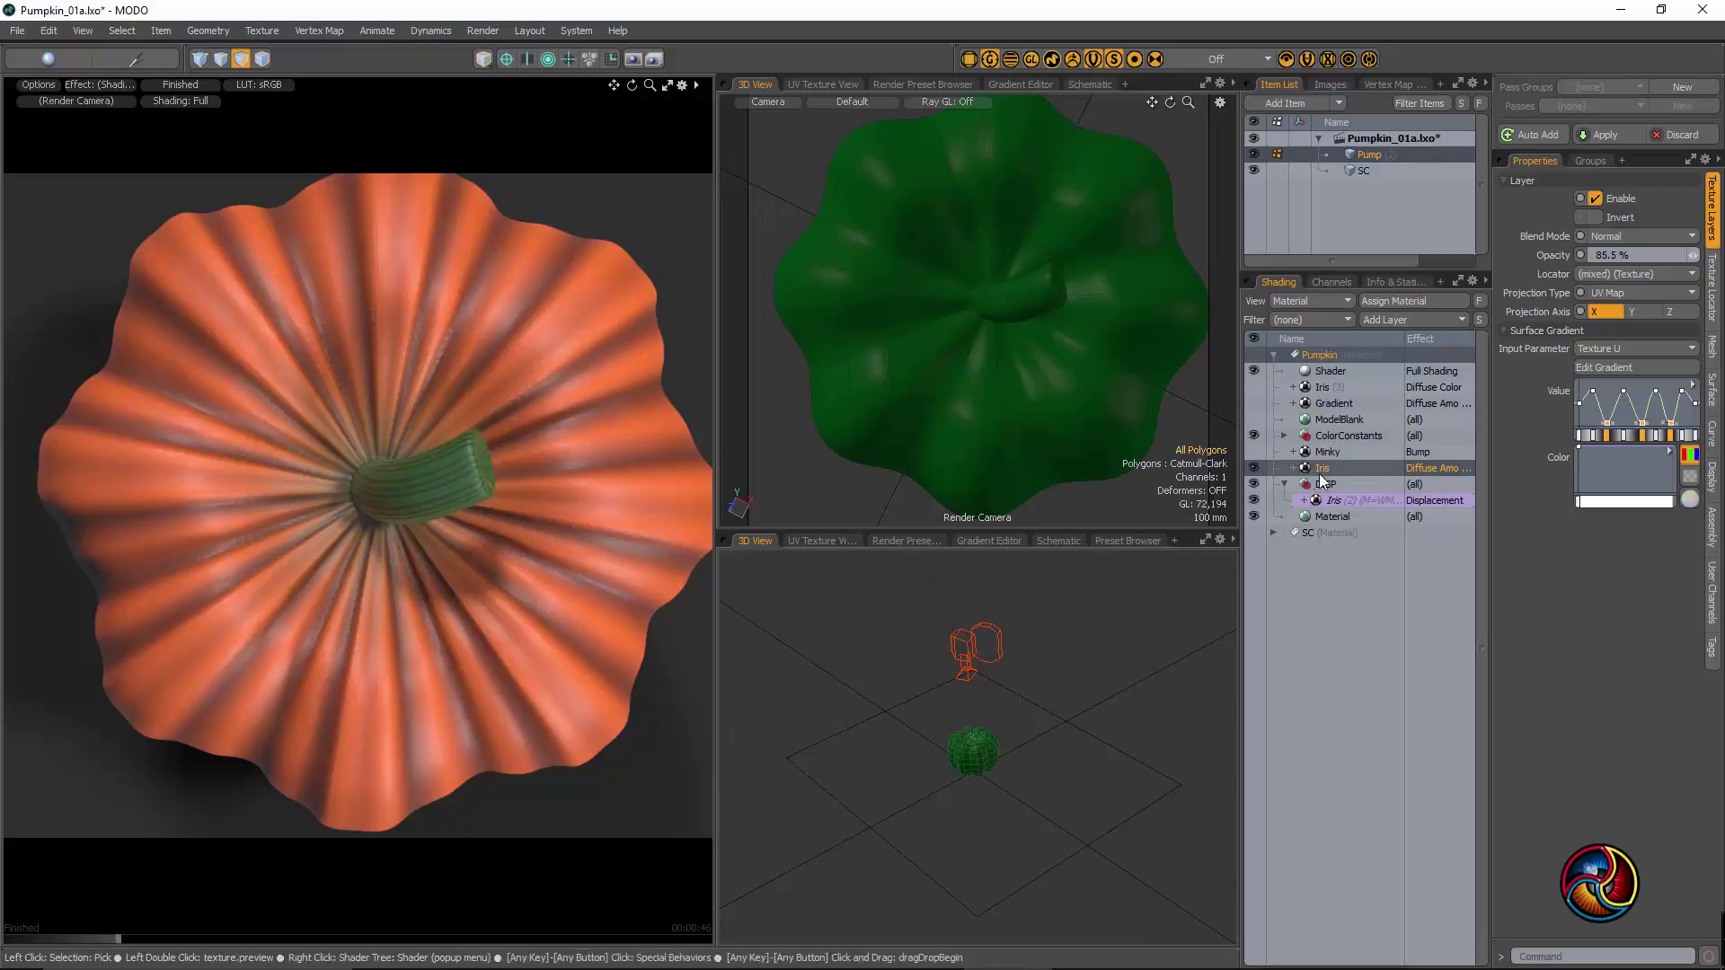
# - Select the Iris (2) displacement layer and open its Value gradient for editing
pyautogui.click(1711, 279)
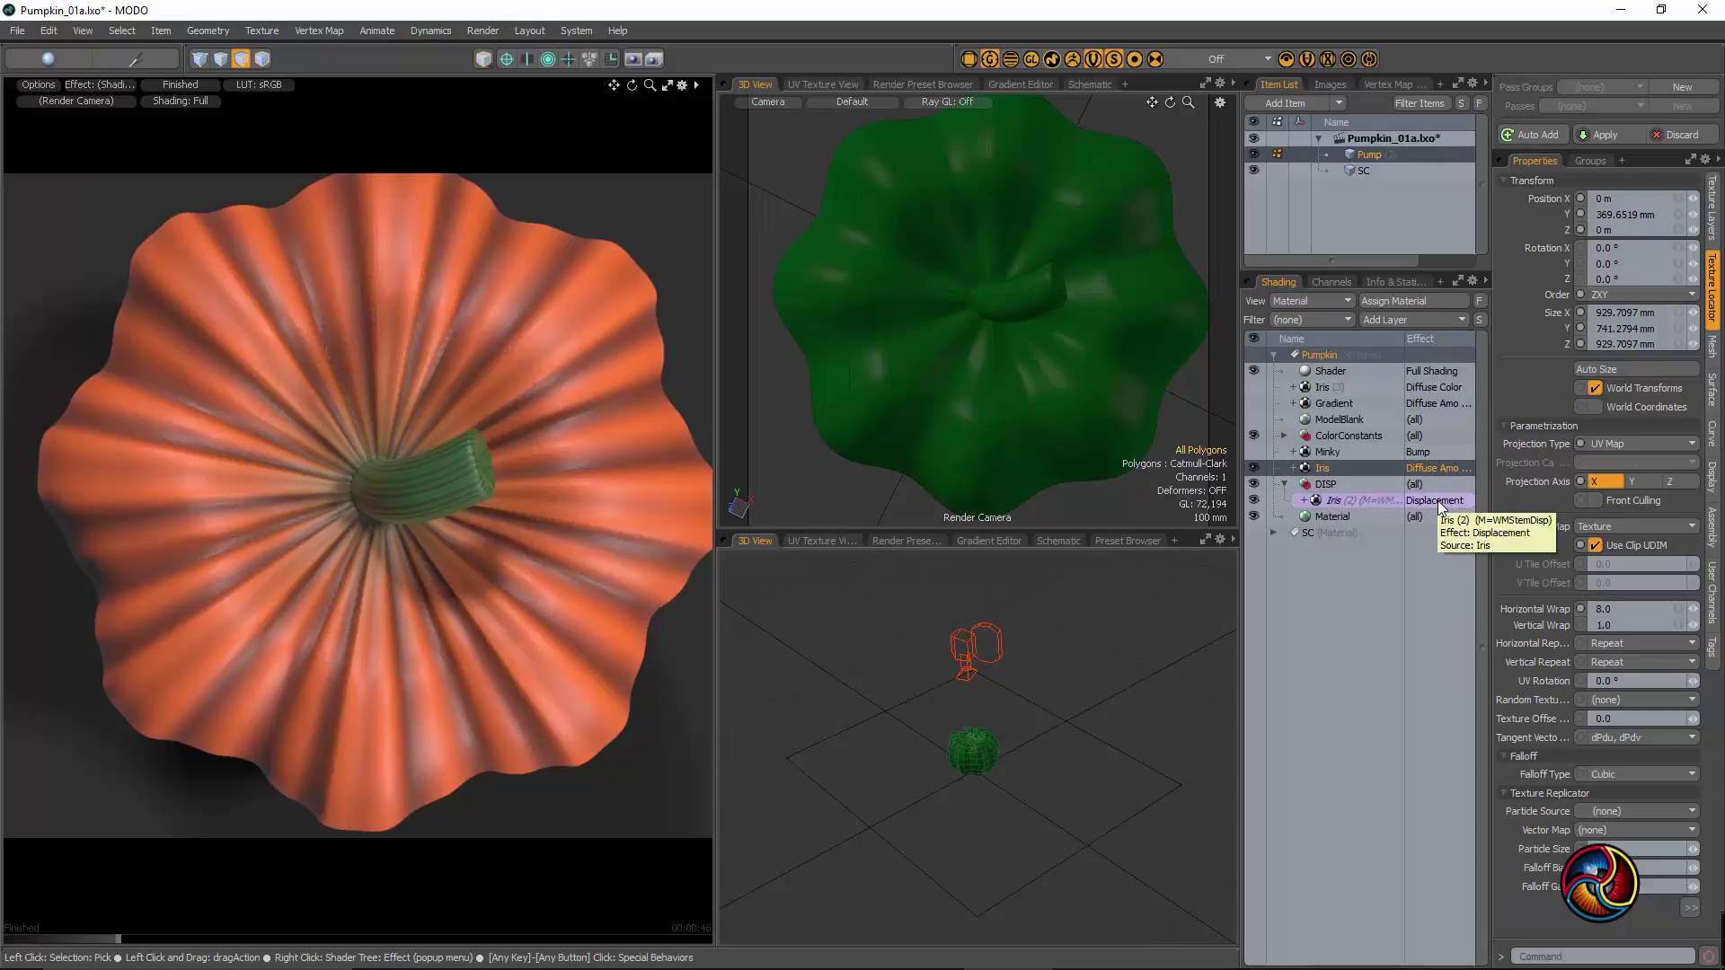
pyautogui.rightClick(1437, 499)
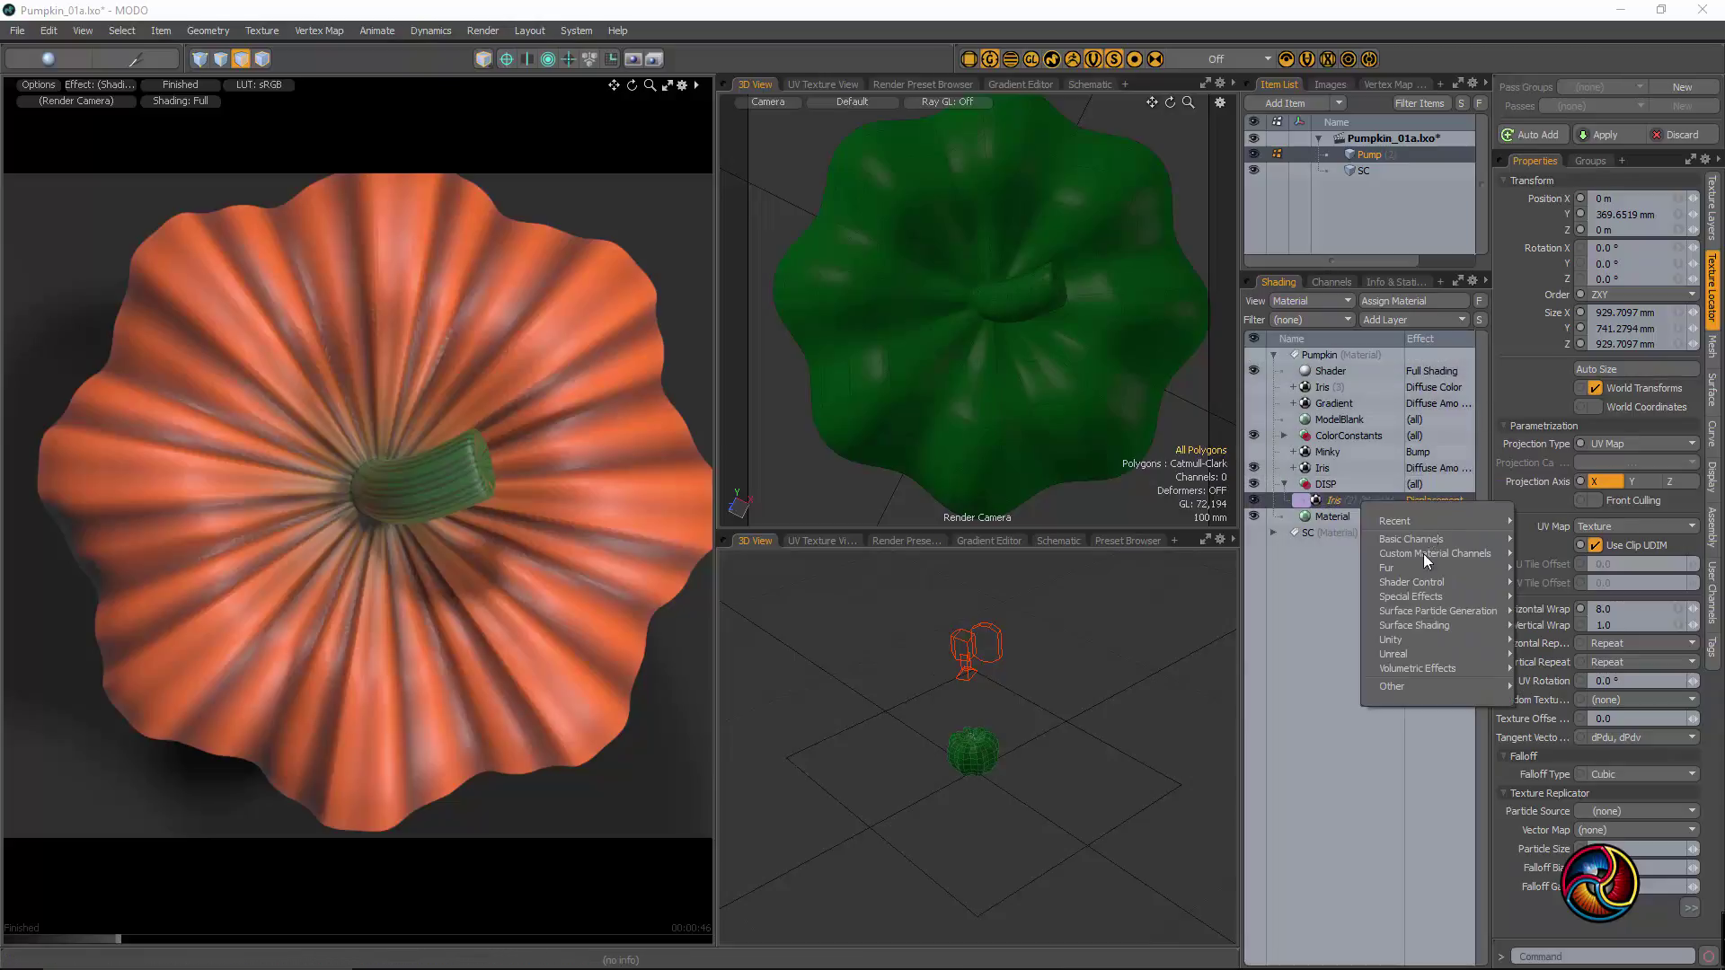
pyautogui.click(1329, 654)
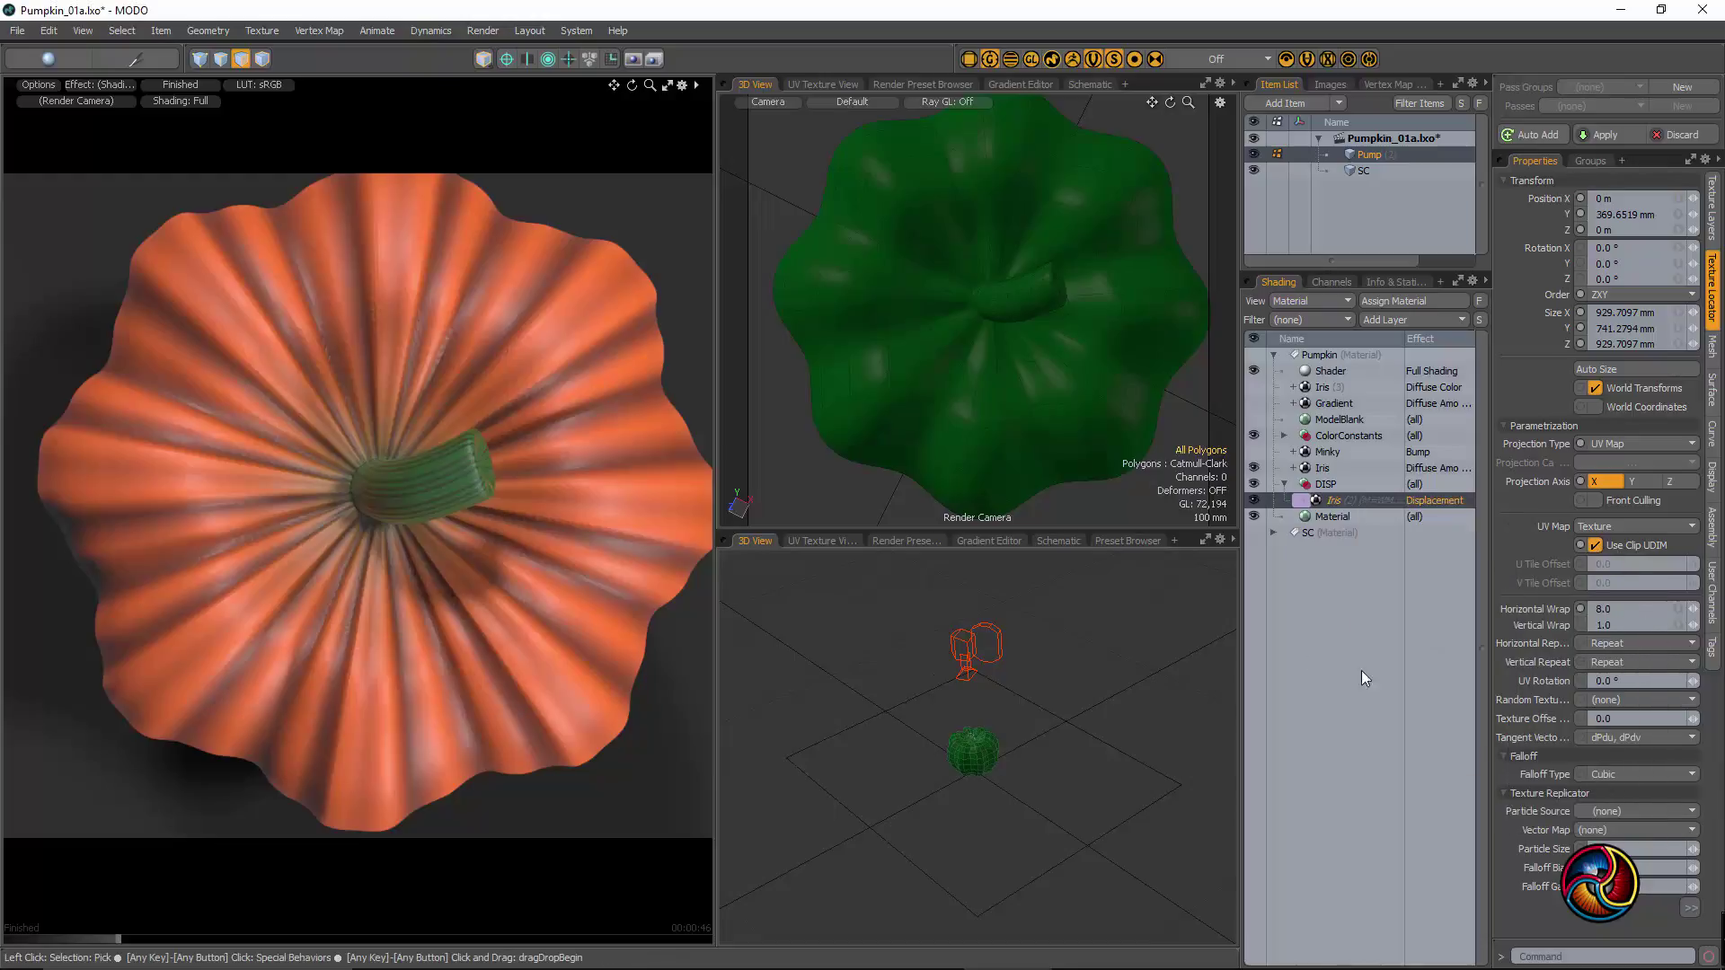
pyautogui.click(1433, 467)
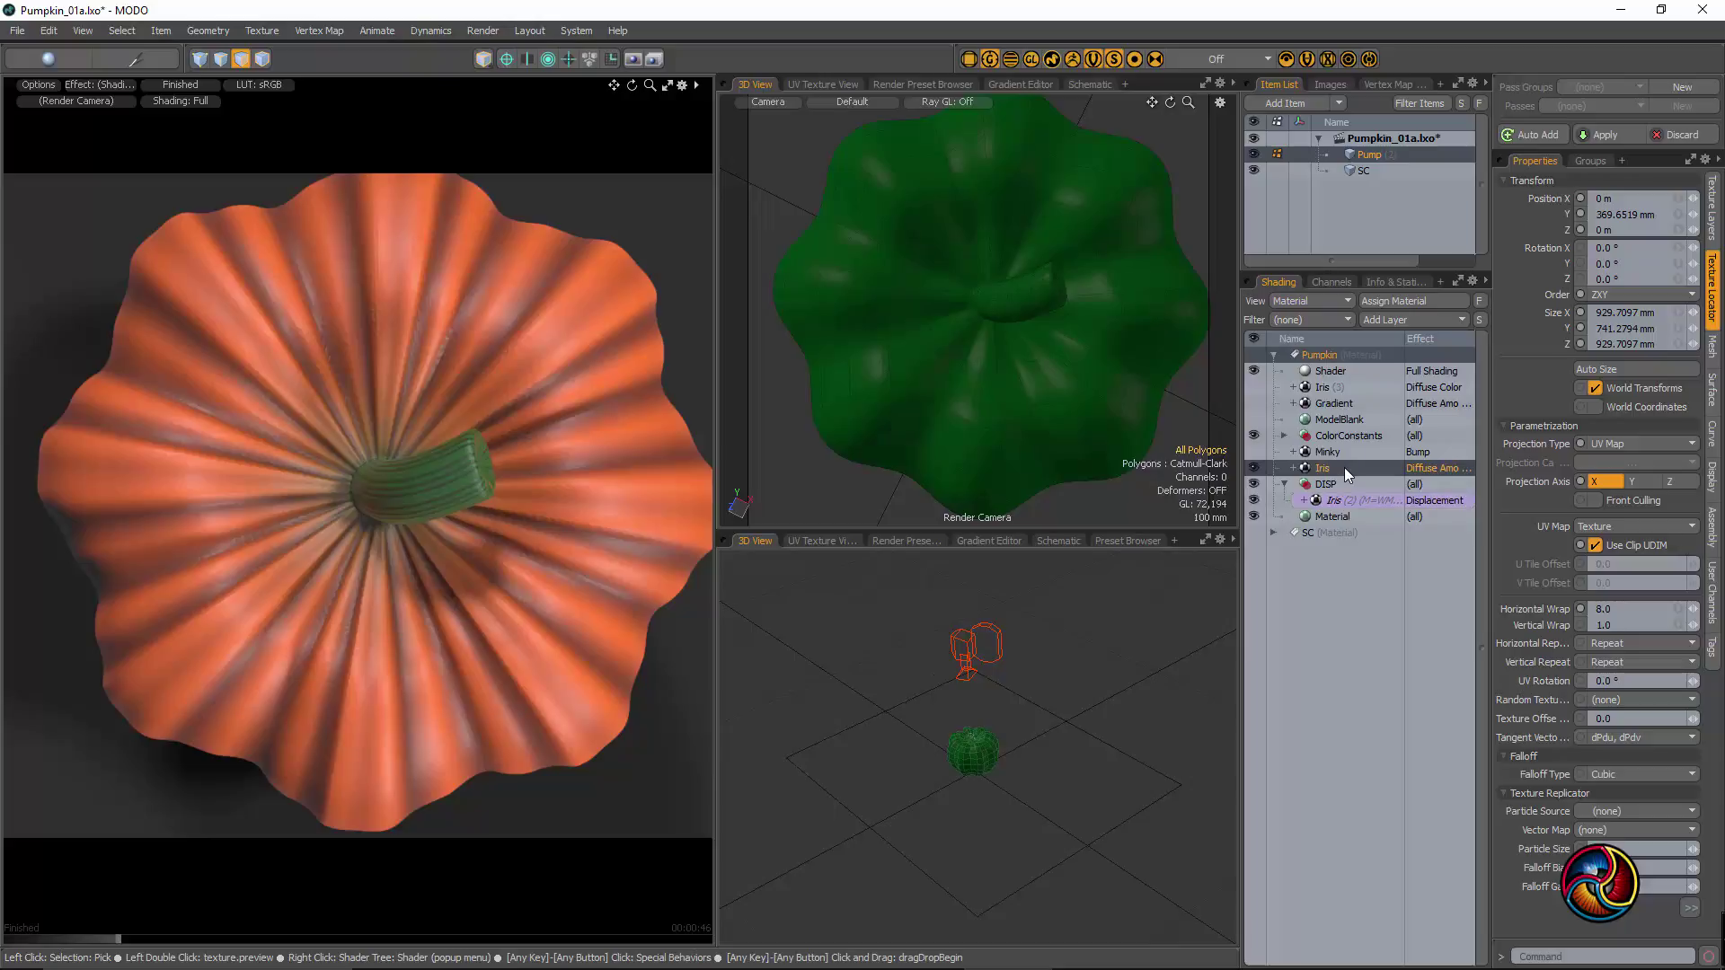
pyautogui.click(1354, 501)
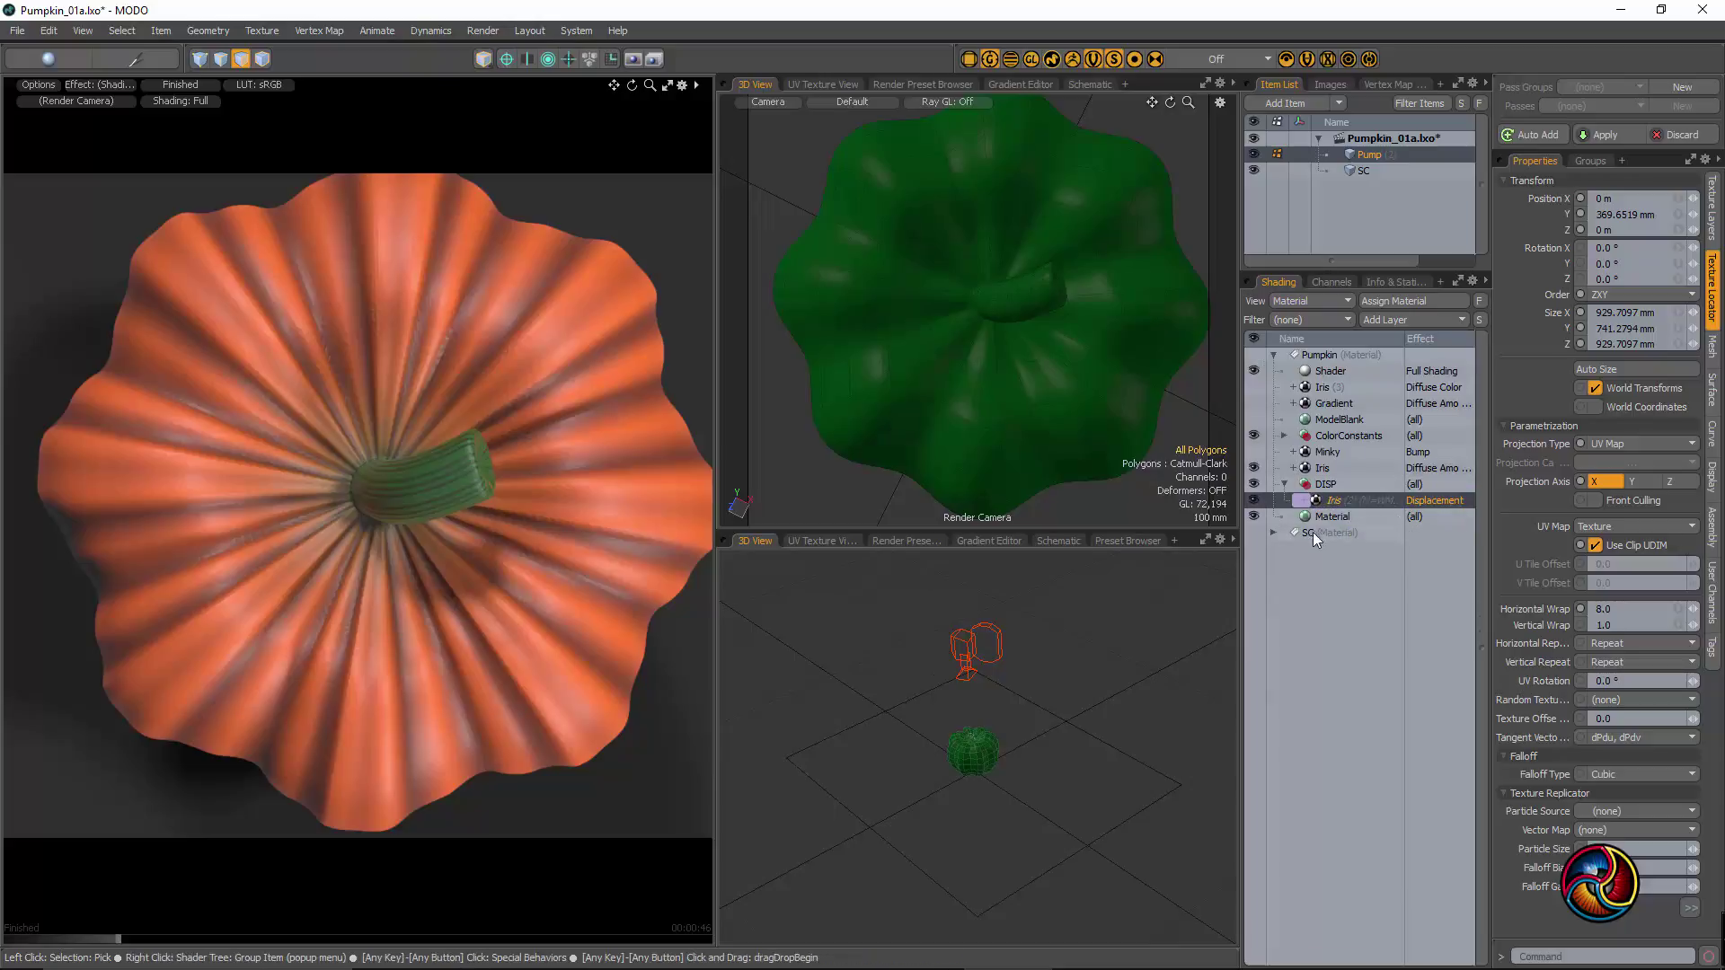
pyautogui.click(1712, 209)
pyautogui.click(1632, 370)
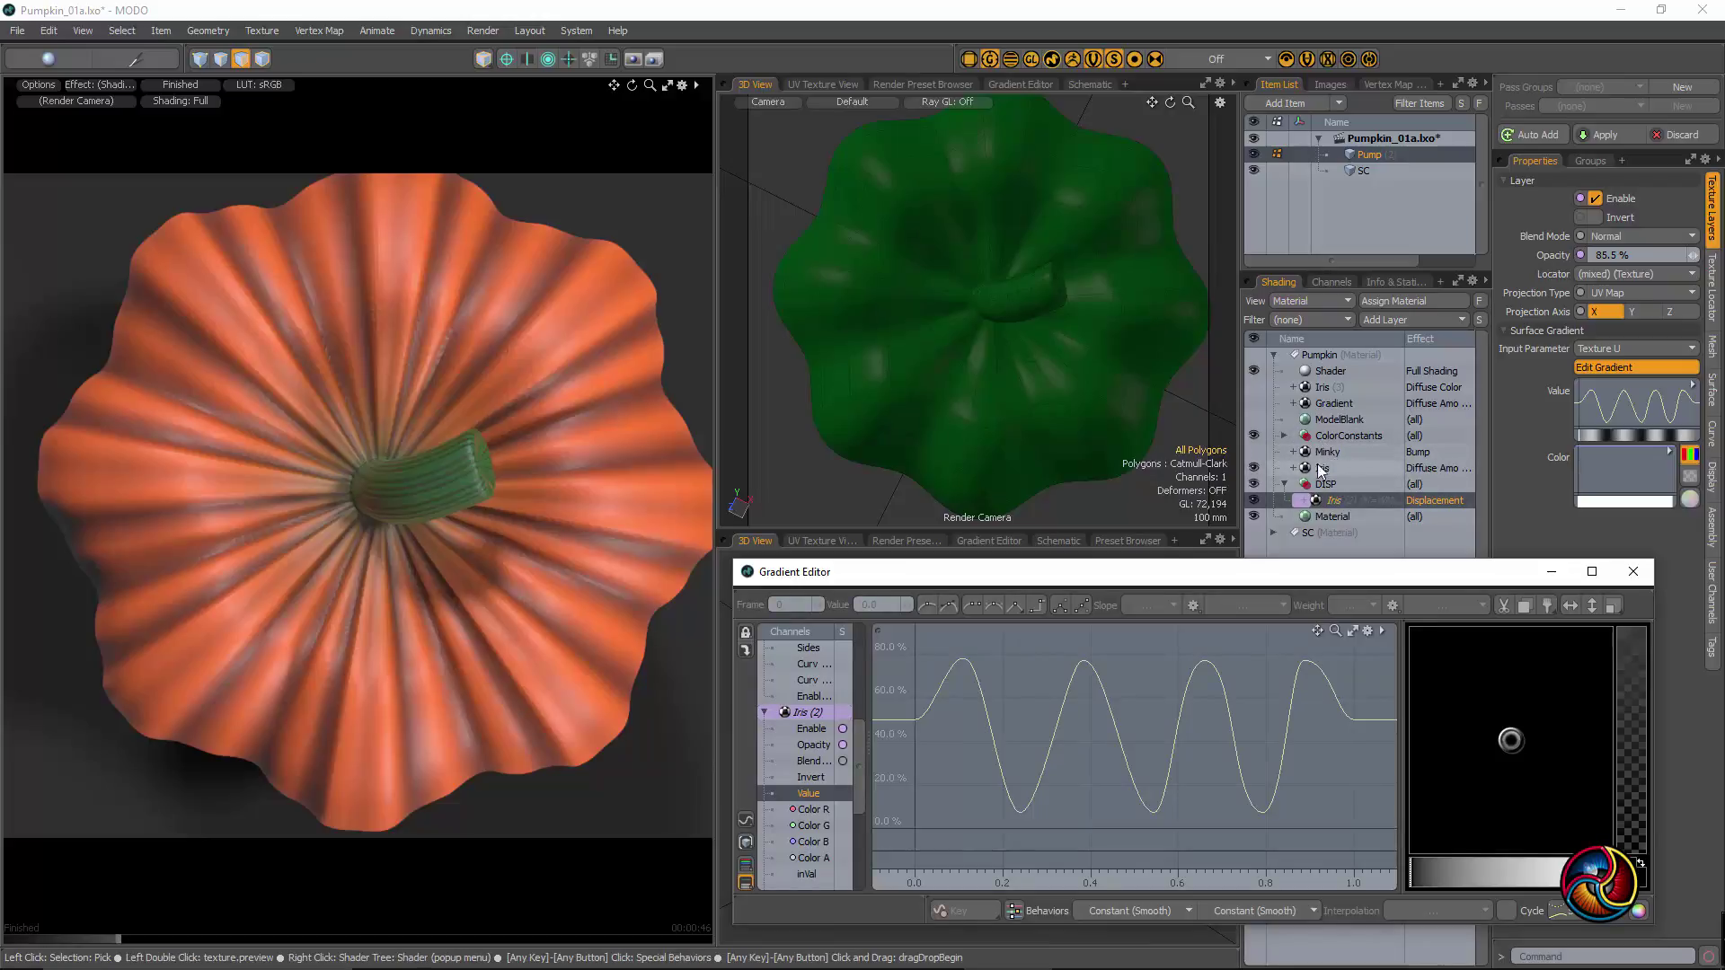
# - Shift the Iris (2) curve's four peak keys to the right, skewing the wave
pyautogui.click(1331, 468)
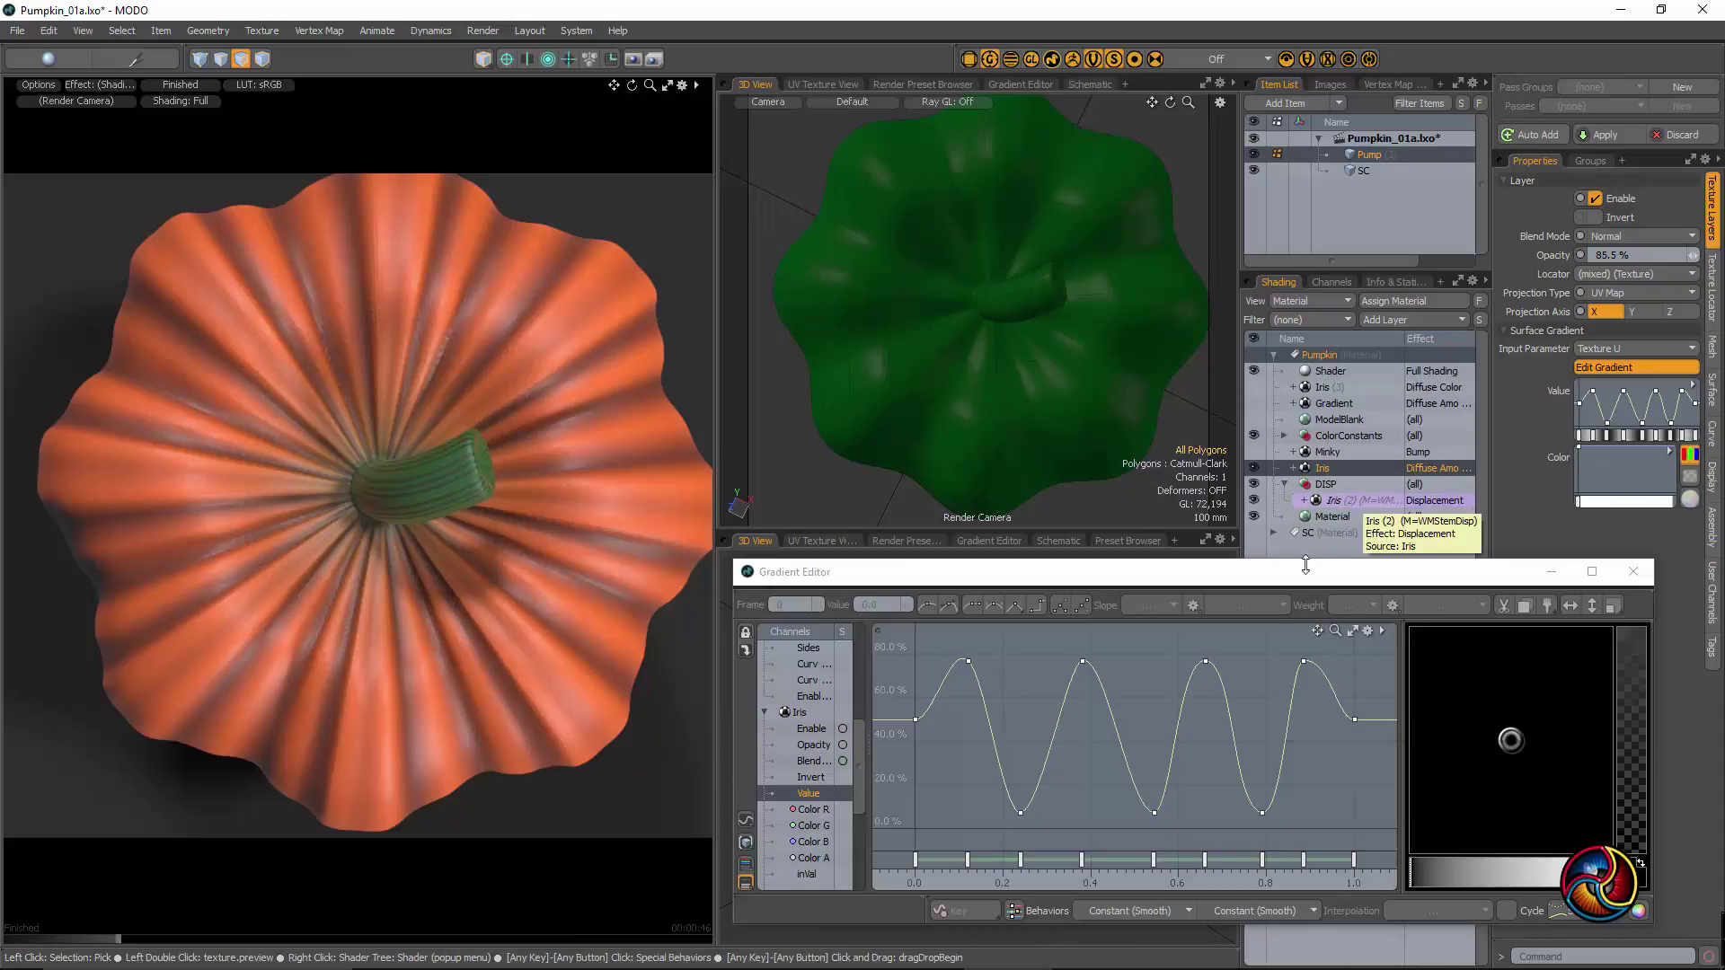
pyautogui.click(1317, 502)
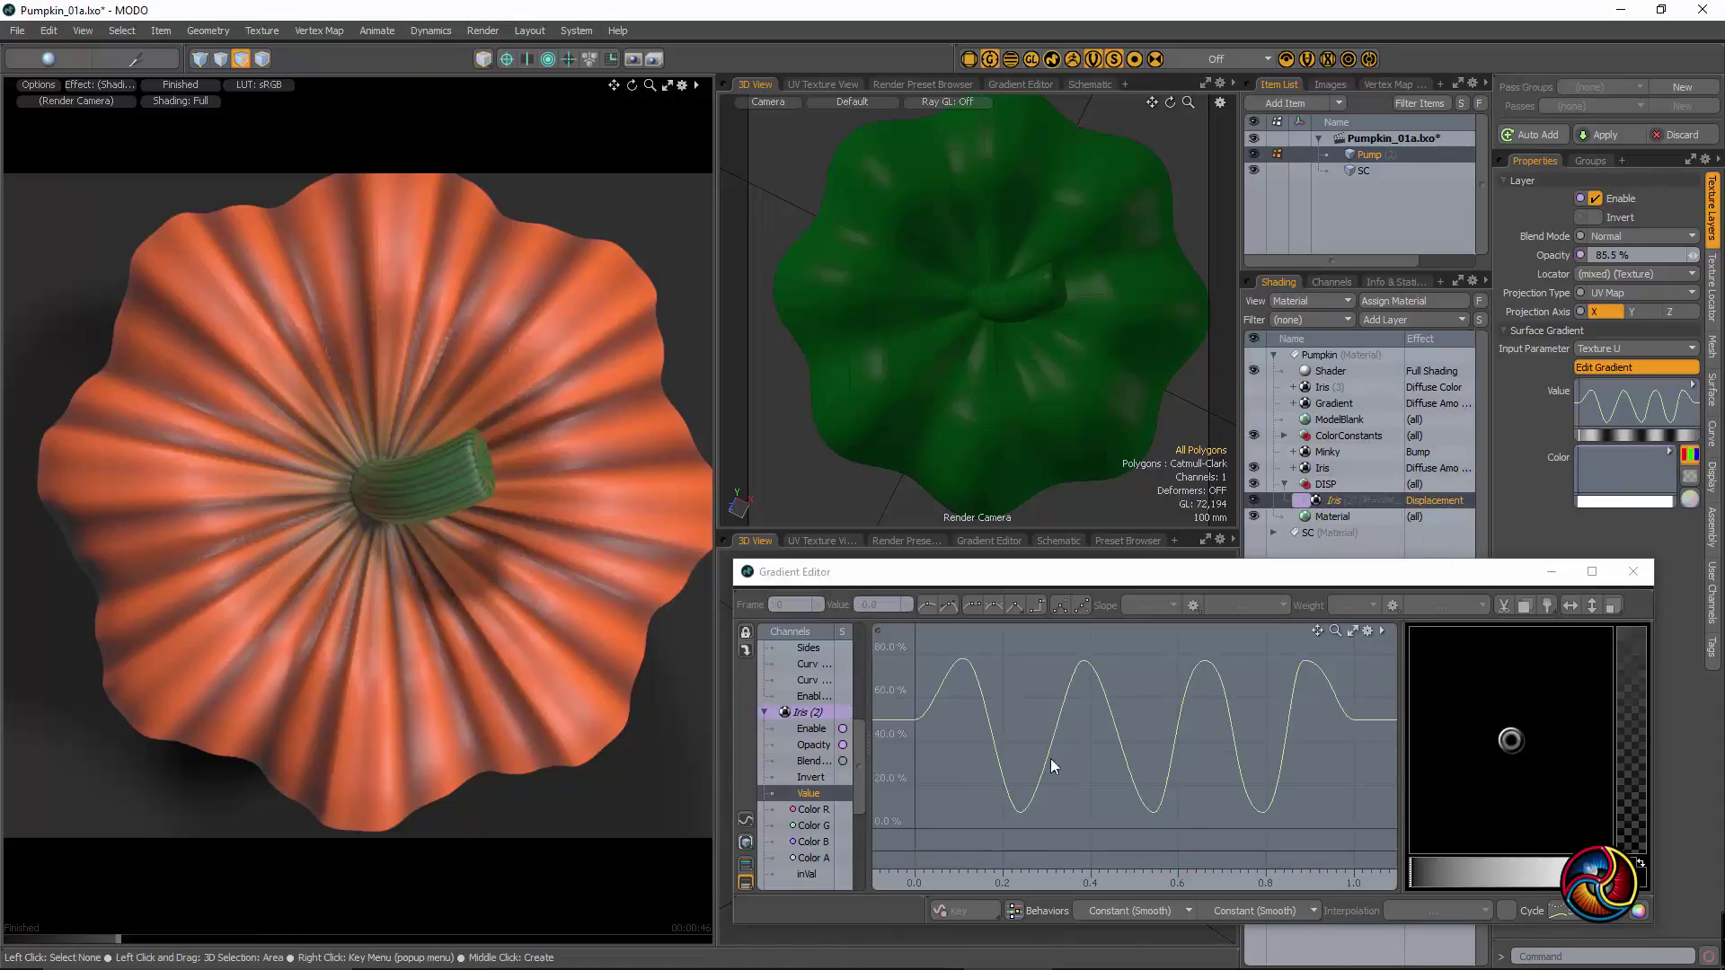
pyautogui.moveTo(1031, 688)
pyautogui.mouseDown()
pyautogui.moveTo(1274, 801)
pyautogui.moveTo(1350, 857)
pyautogui.mouseUp()
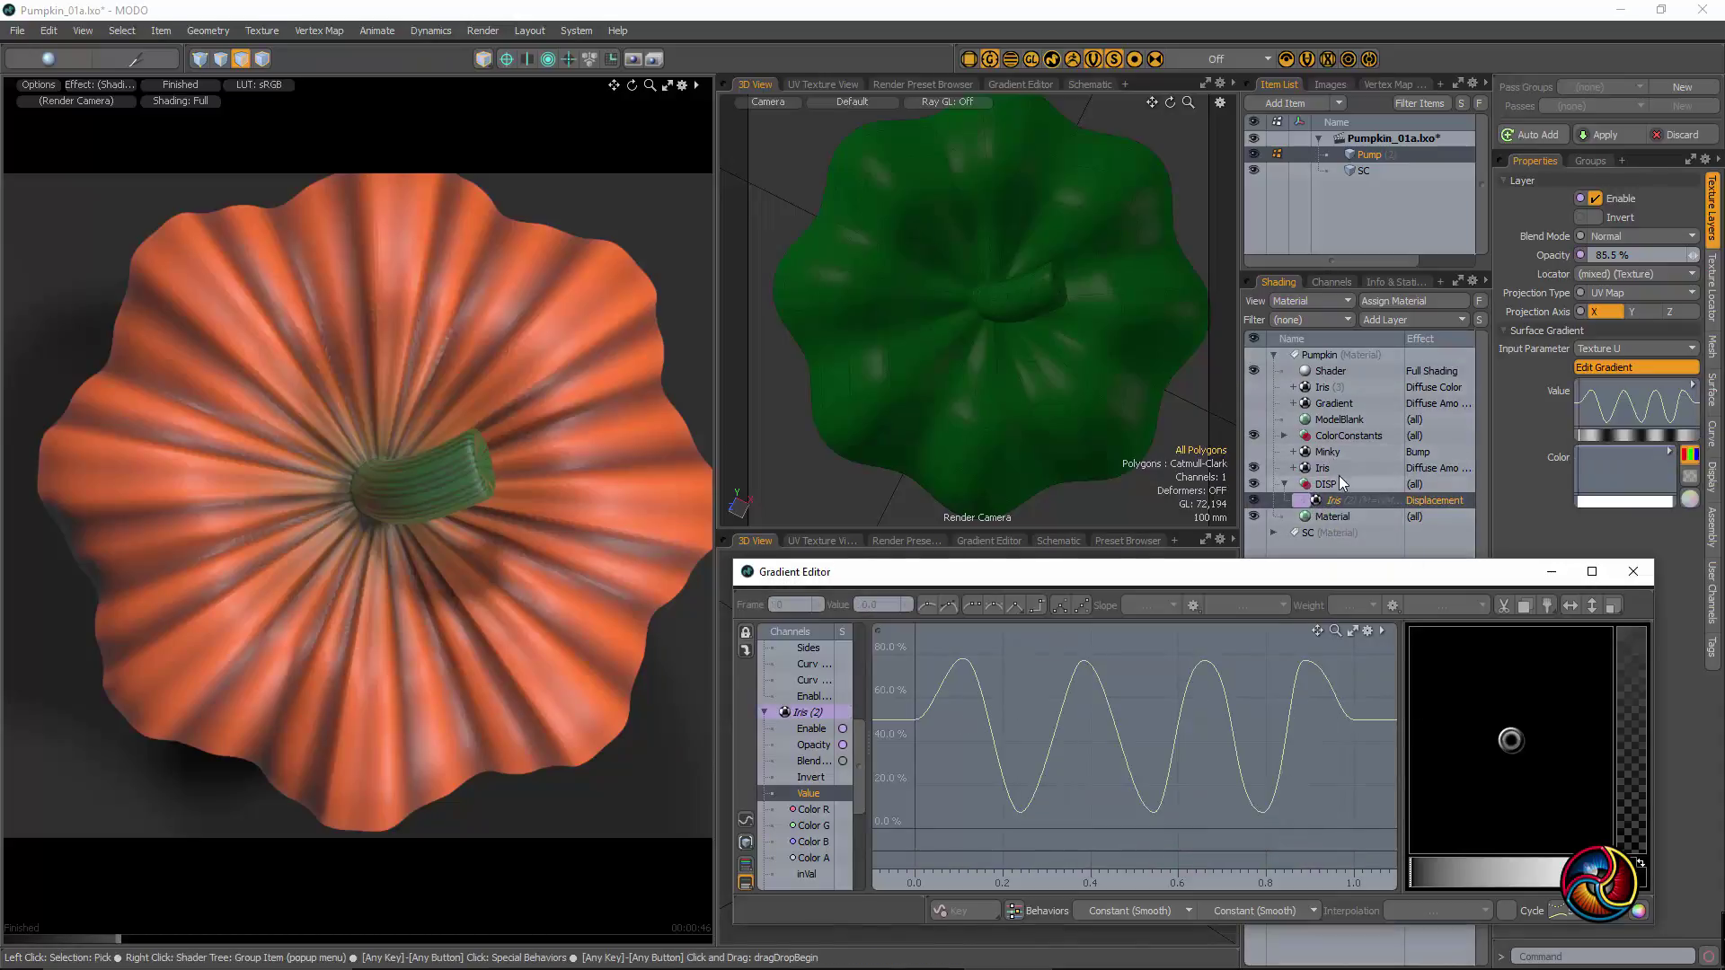
pyautogui.click(1339, 471)
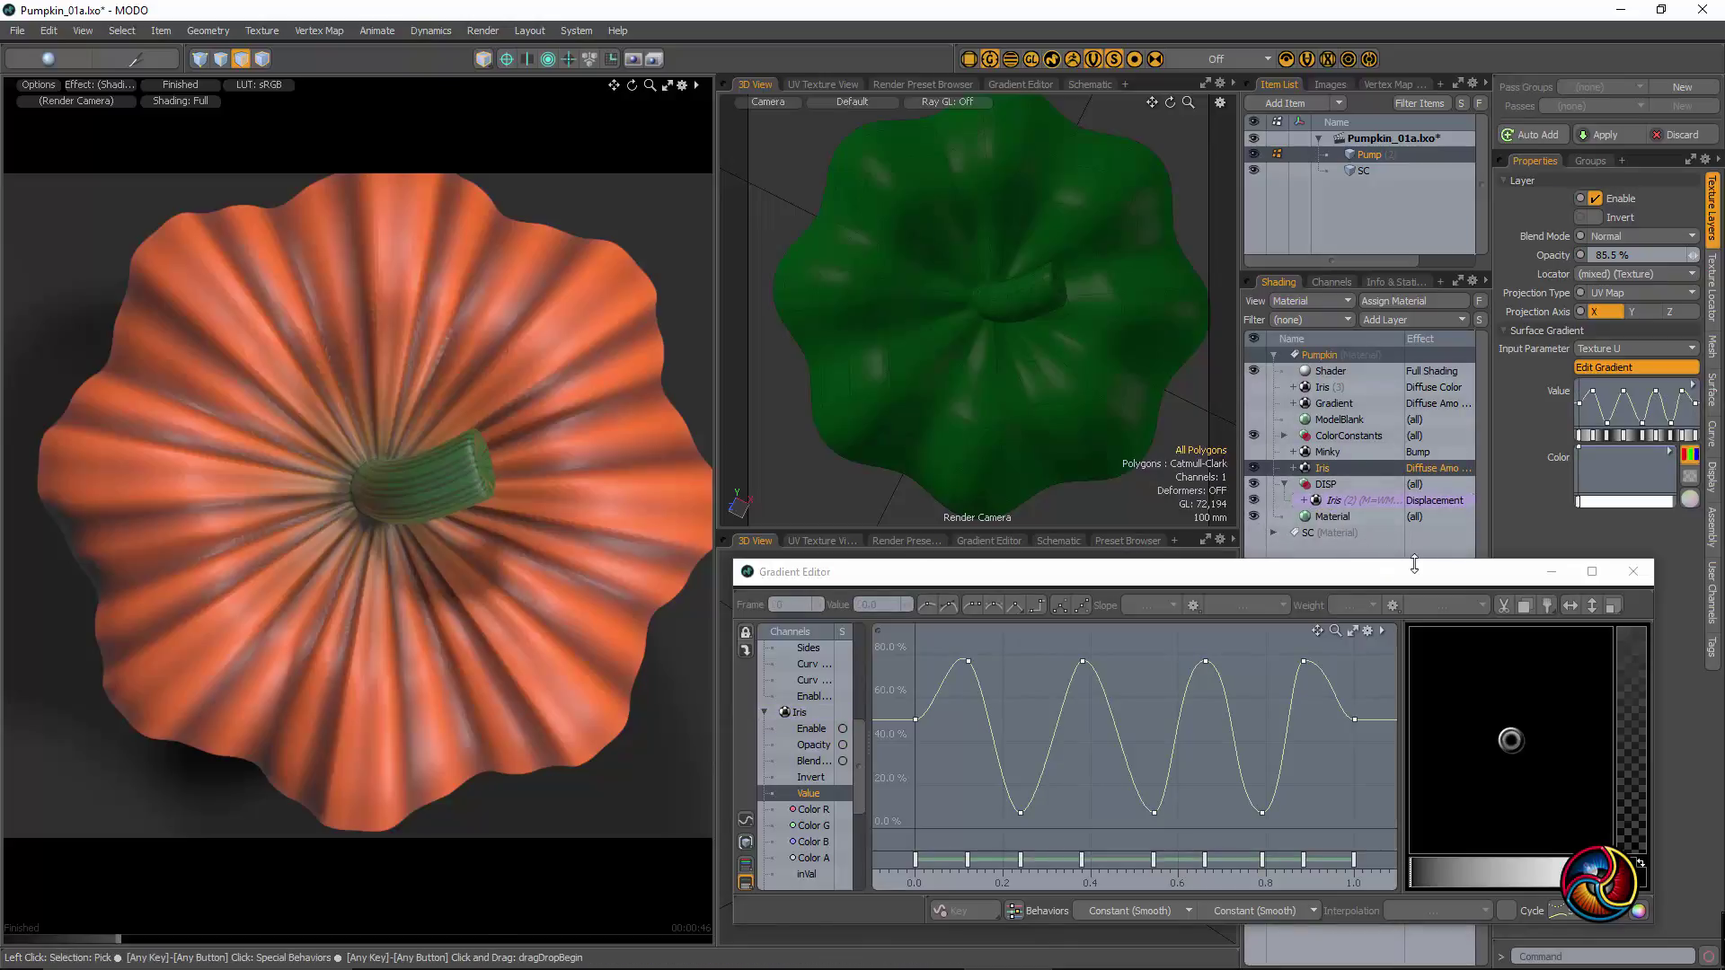
pyautogui.moveTo(1408, 584); pyautogui.dragTo(1365, 614)
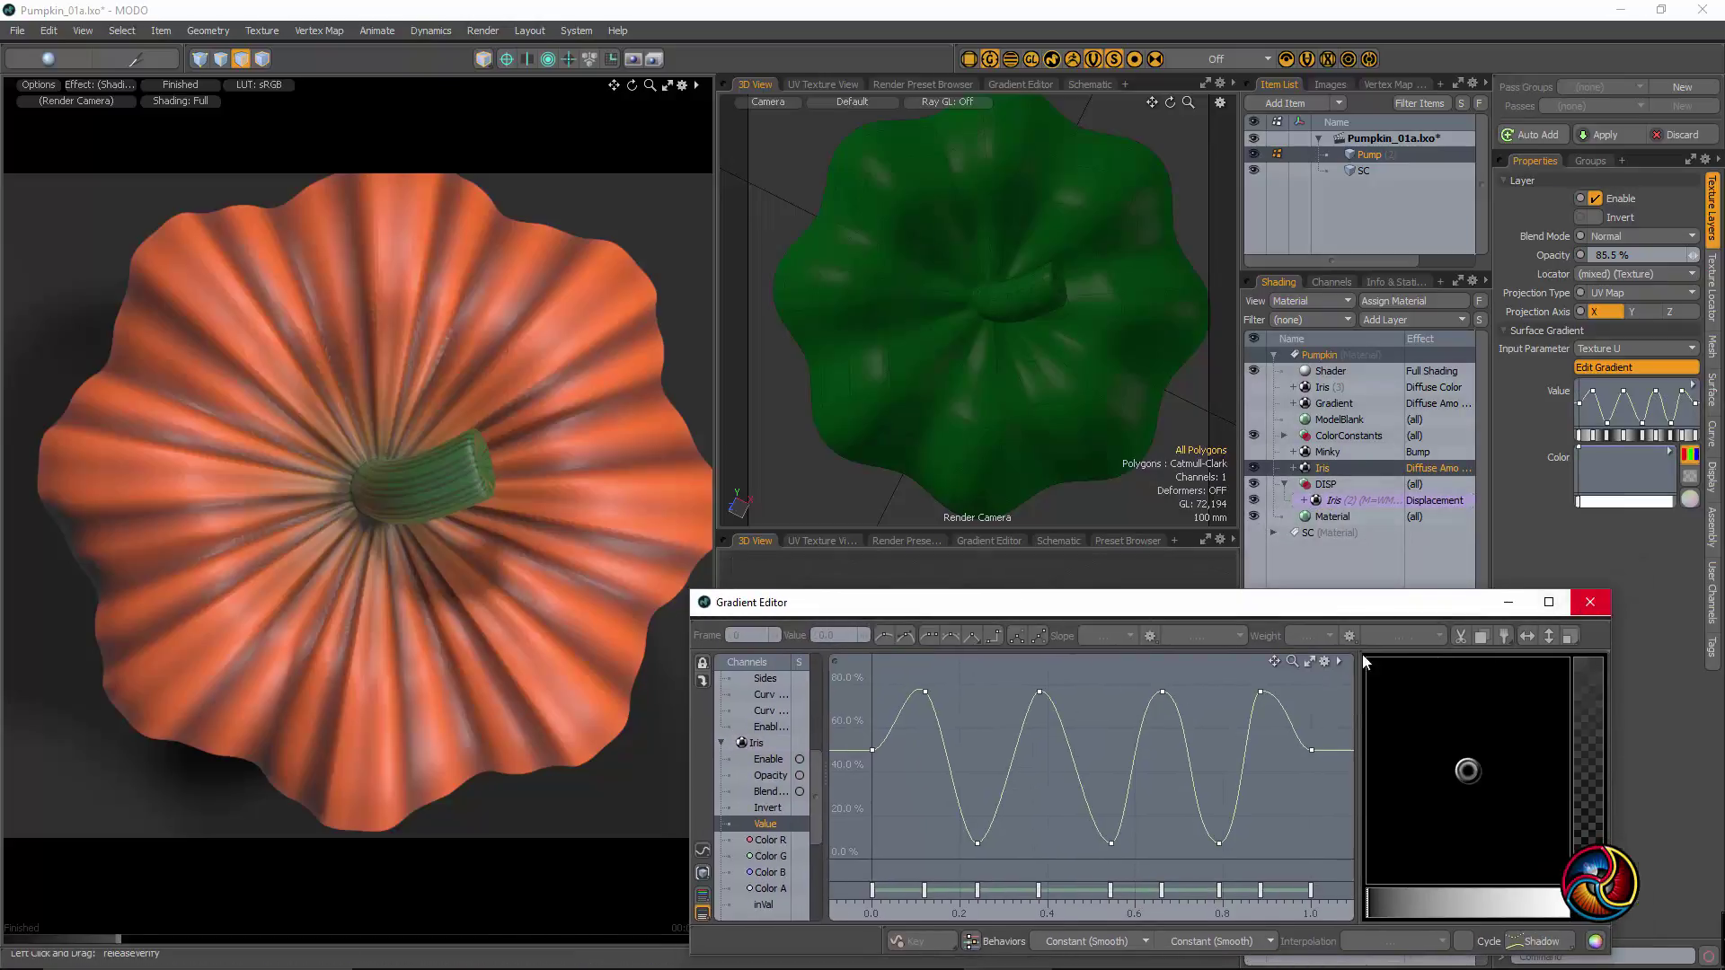
pyautogui.moveTo(901, 688); pyautogui.dragTo(1200, 719)
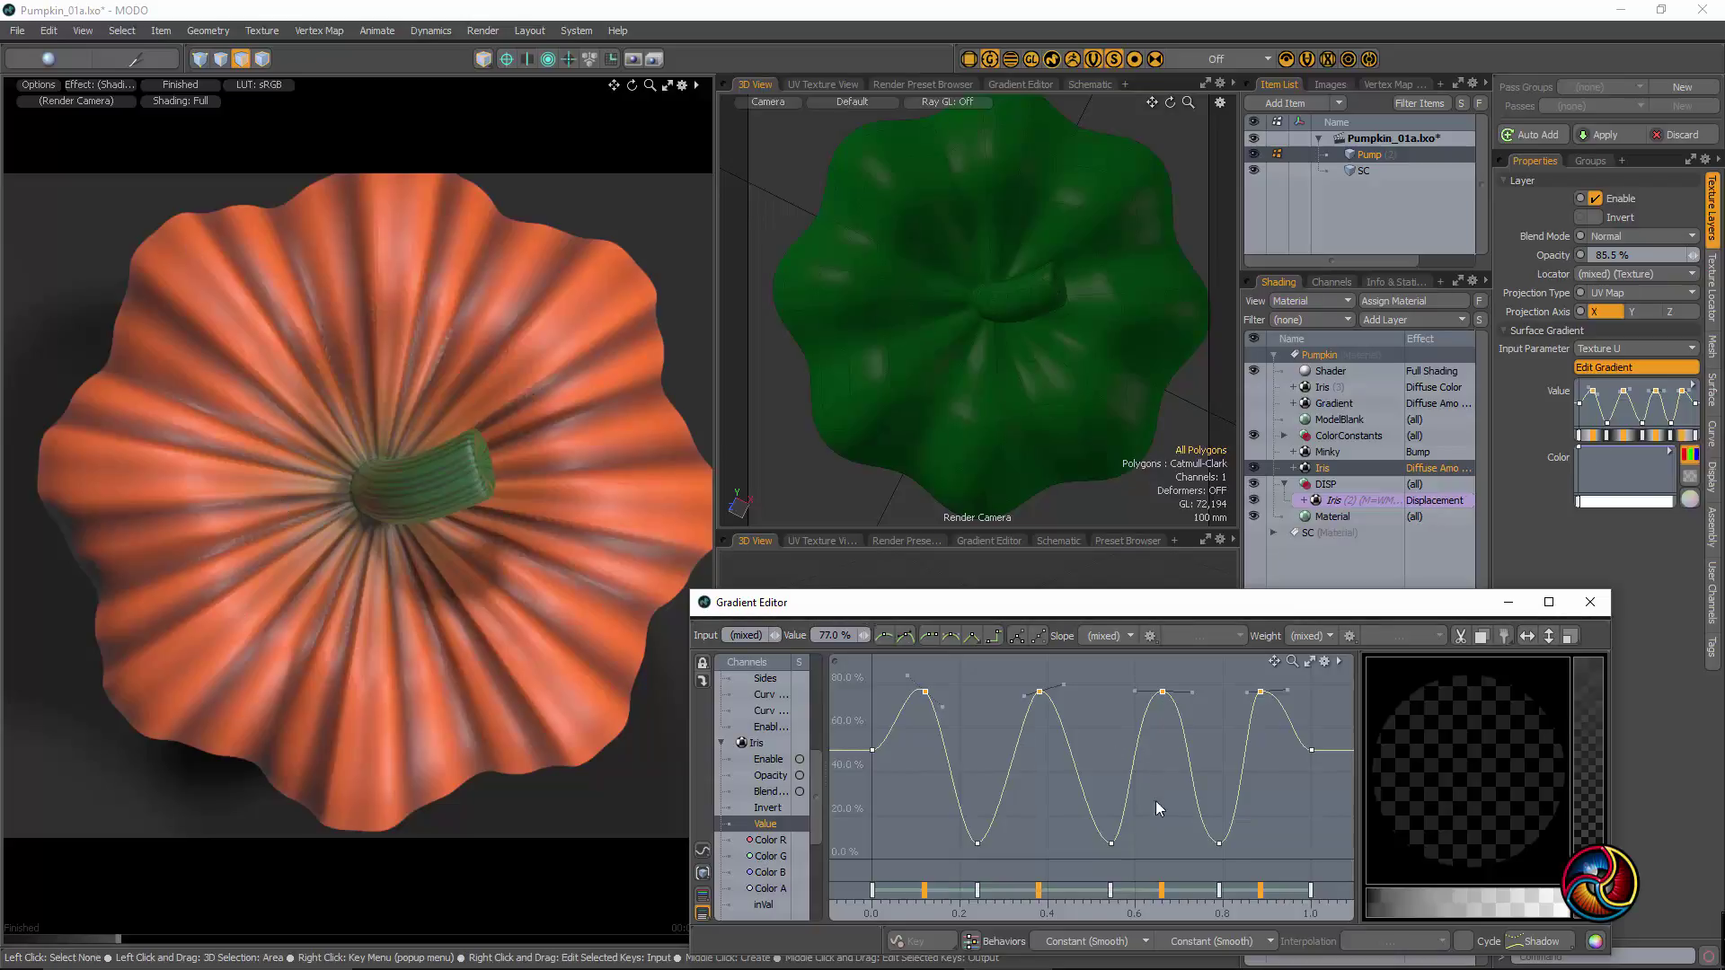
pyautogui.moveTo(1164, 890)
pyautogui.mouseDown()
pyautogui.moveTo(1211, 903)
pyautogui.moveTo(1132, 907)
pyautogui.moveTo(1199, 903)
pyautogui.moveTo(1154, 903)
pyautogui.moveTo(1184, 900)
pyautogui.moveTo(1164, 894)
pyautogui.moveTo(1166, 864)
pyautogui.mouseUp()
# - Round off the first peak key at input 0.125 by adjusting its tangent handles
pyautogui.moveTo(925, 833); pyautogui.dragTo(1224, 844)
pyautogui.moveTo(887, 682); pyautogui.dragTo(1292, 759)
pyautogui.click(945, 712)
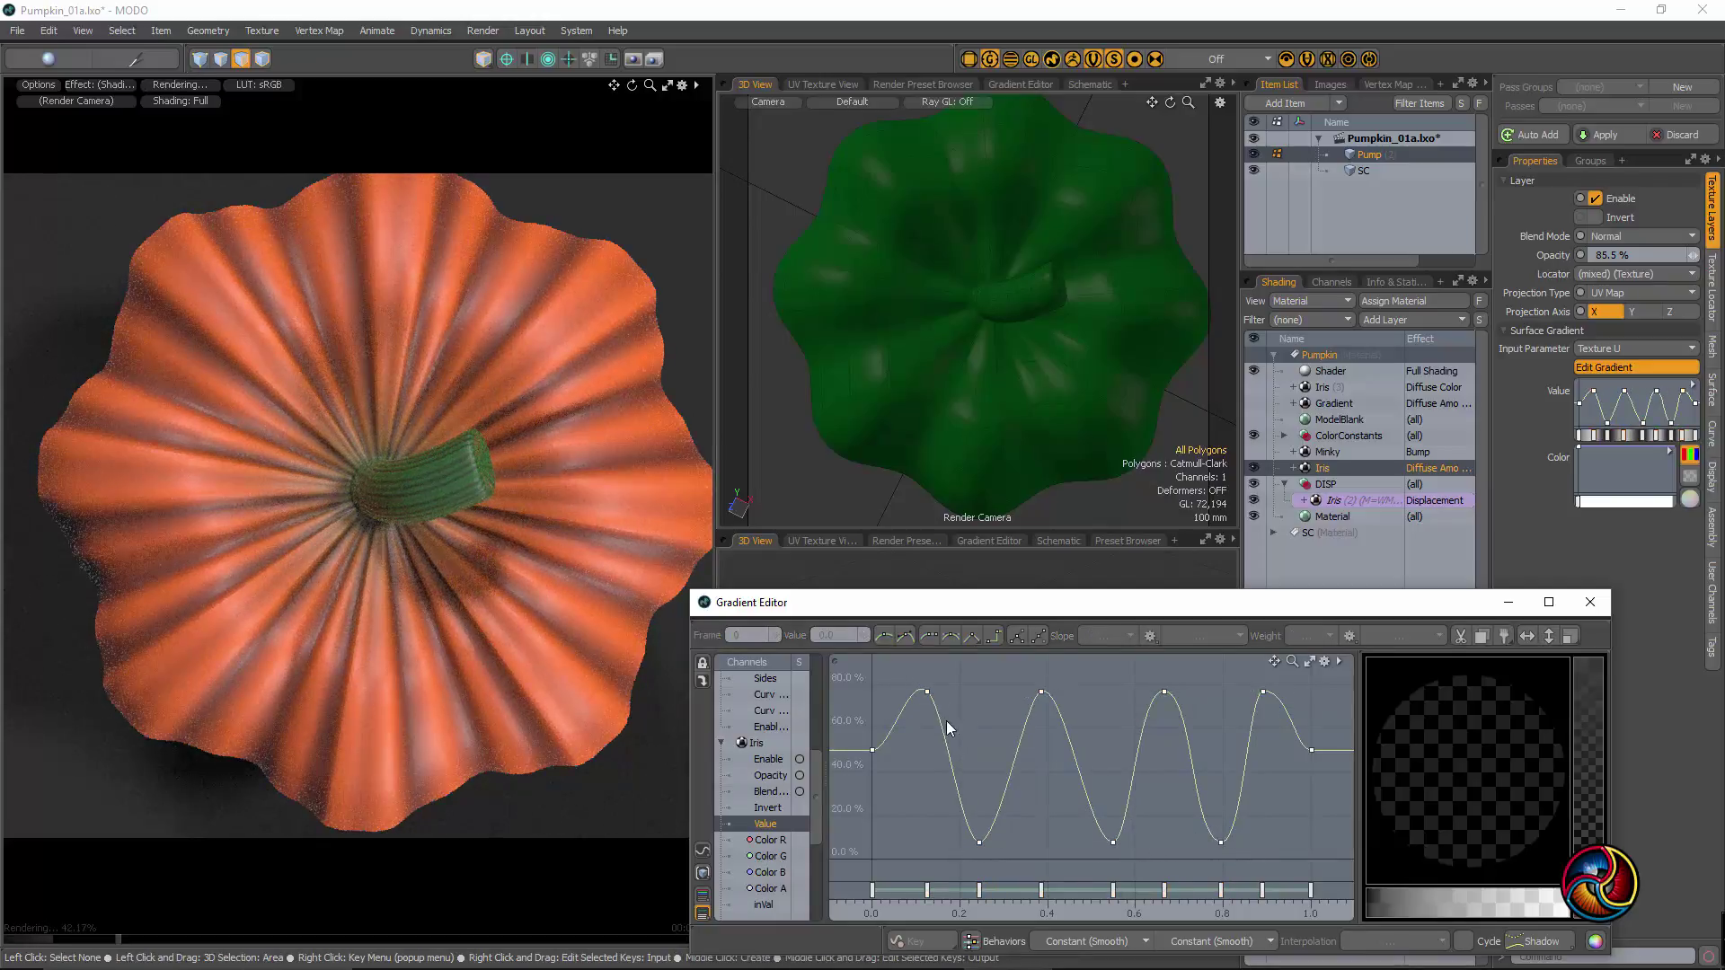
pyautogui.click(926, 691)
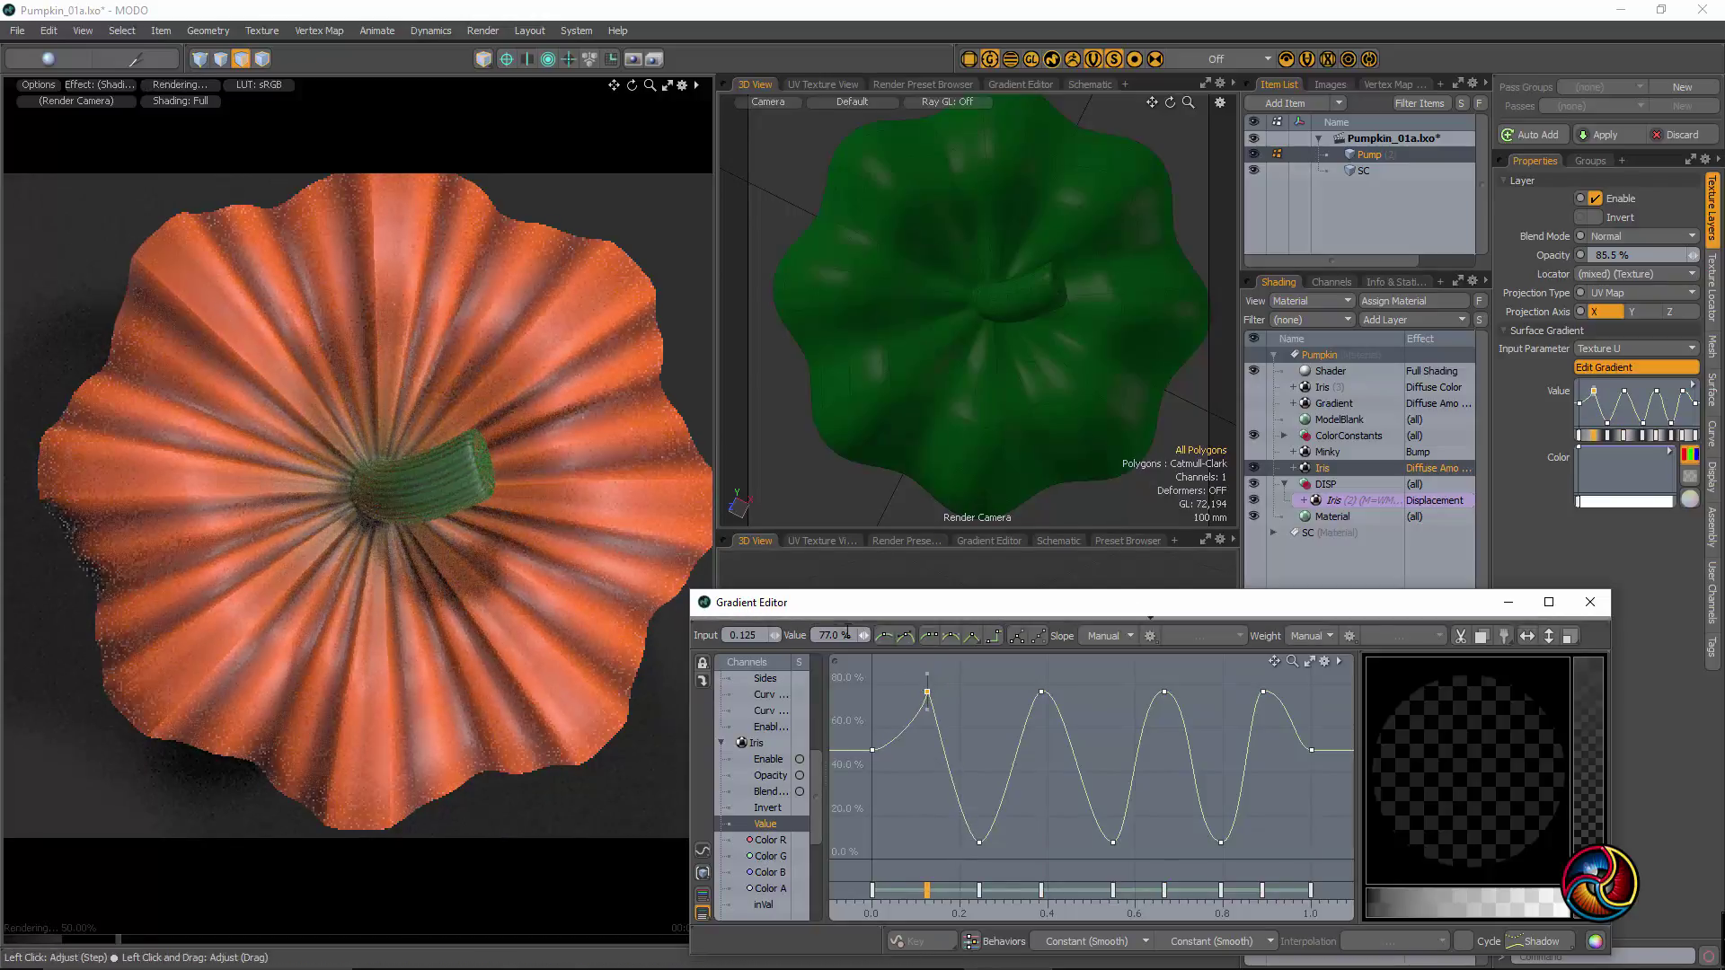
pyautogui.click(905, 717)
pyautogui.click(926, 696)
pyautogui.moveTo(909, 698)
pyautogui.mouseDown()
pyautogui.moveTo(881, 704)
pyautogui.moveTo(905, 700)
pyautogui.mouseUp()
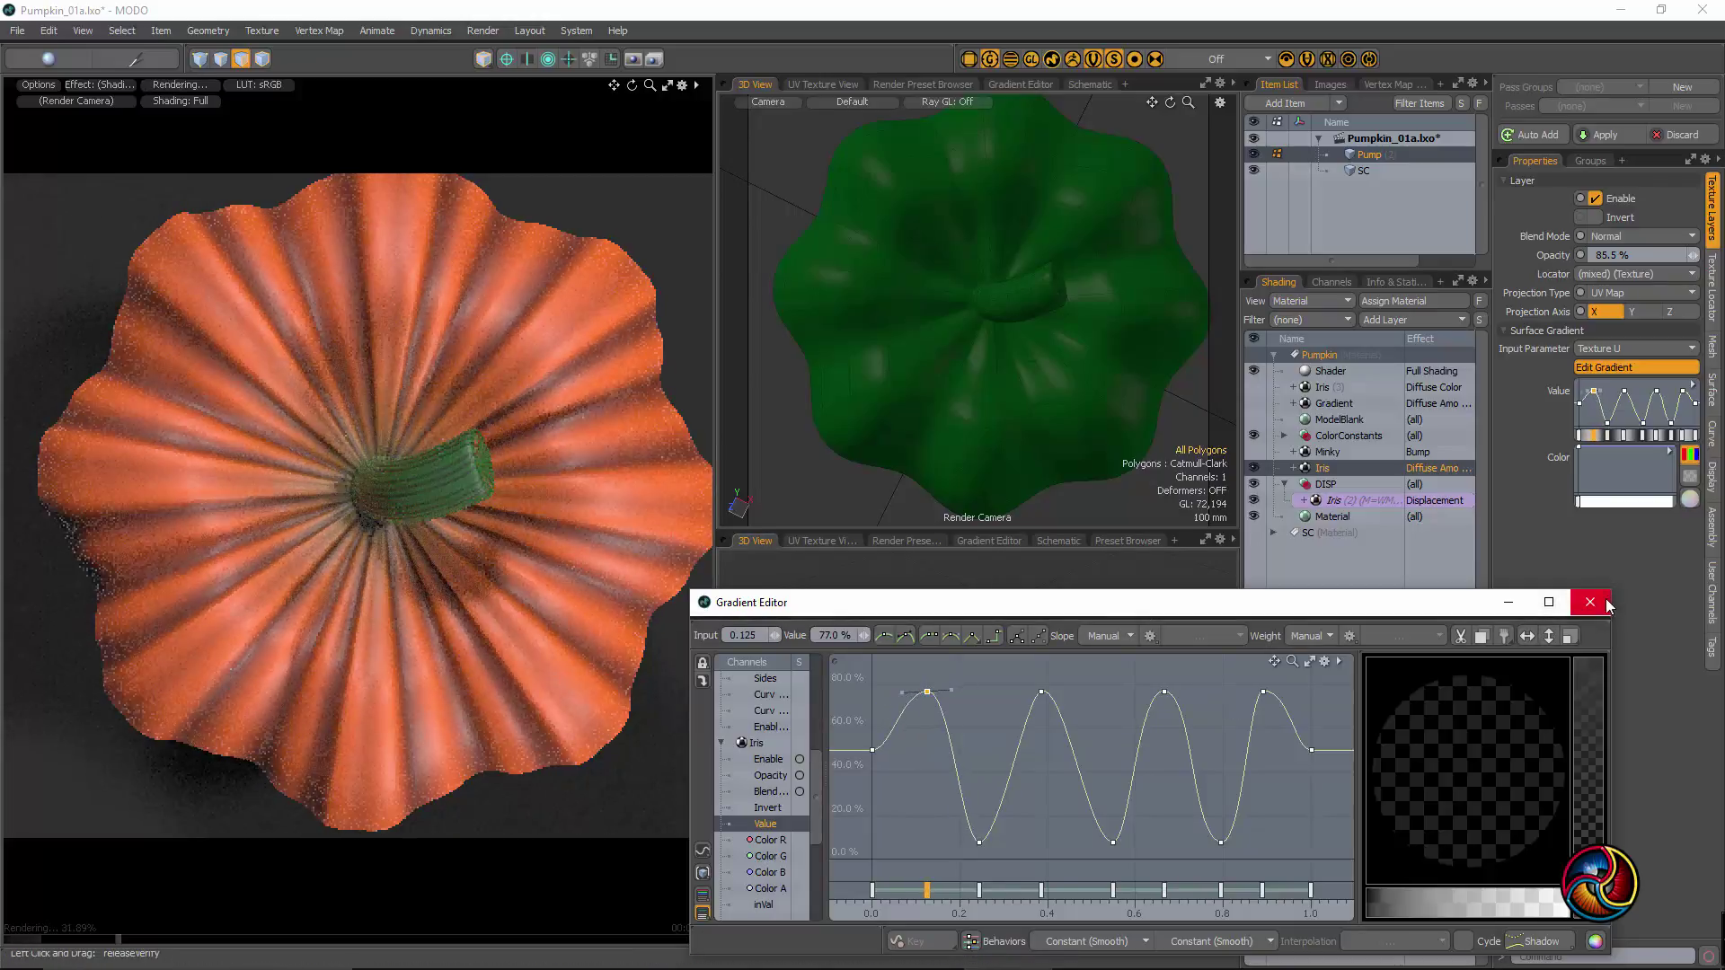
# - Close the Gradient Editor and bring up the Iris texture's locator wrap settings
pyautogui.click(1589, 602)
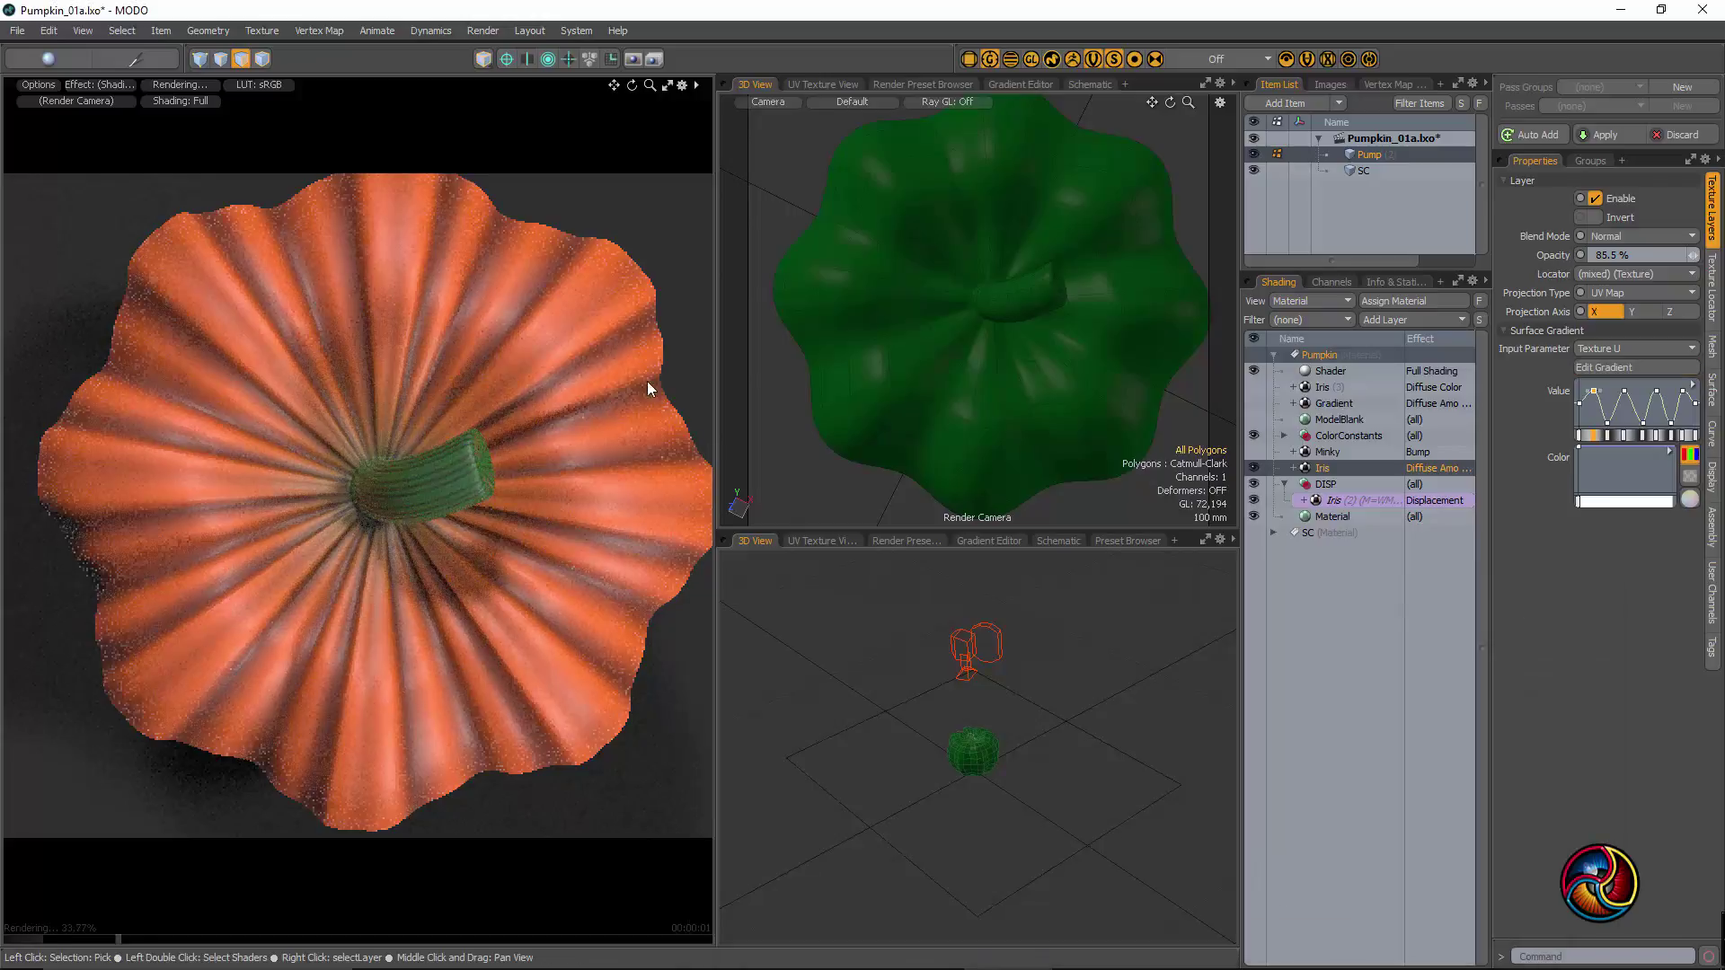
pyautogui.click(1353, 451)
pyautogui.click(1345, 468)
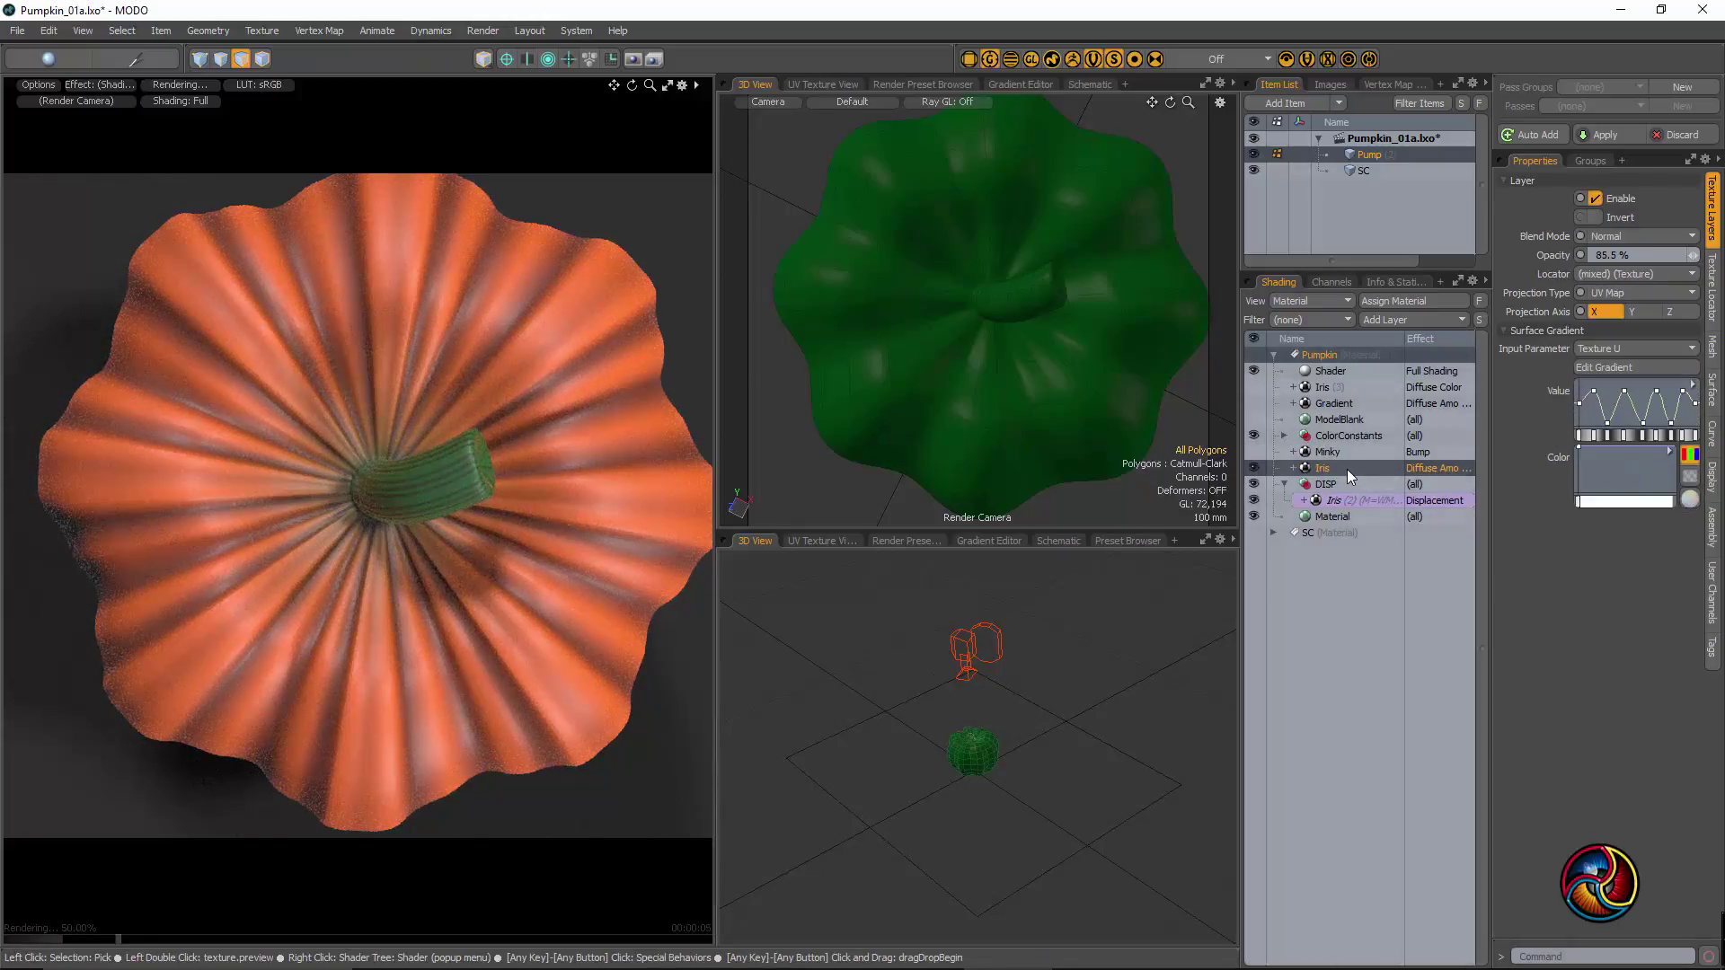
pyautogui.click(1715, 296)
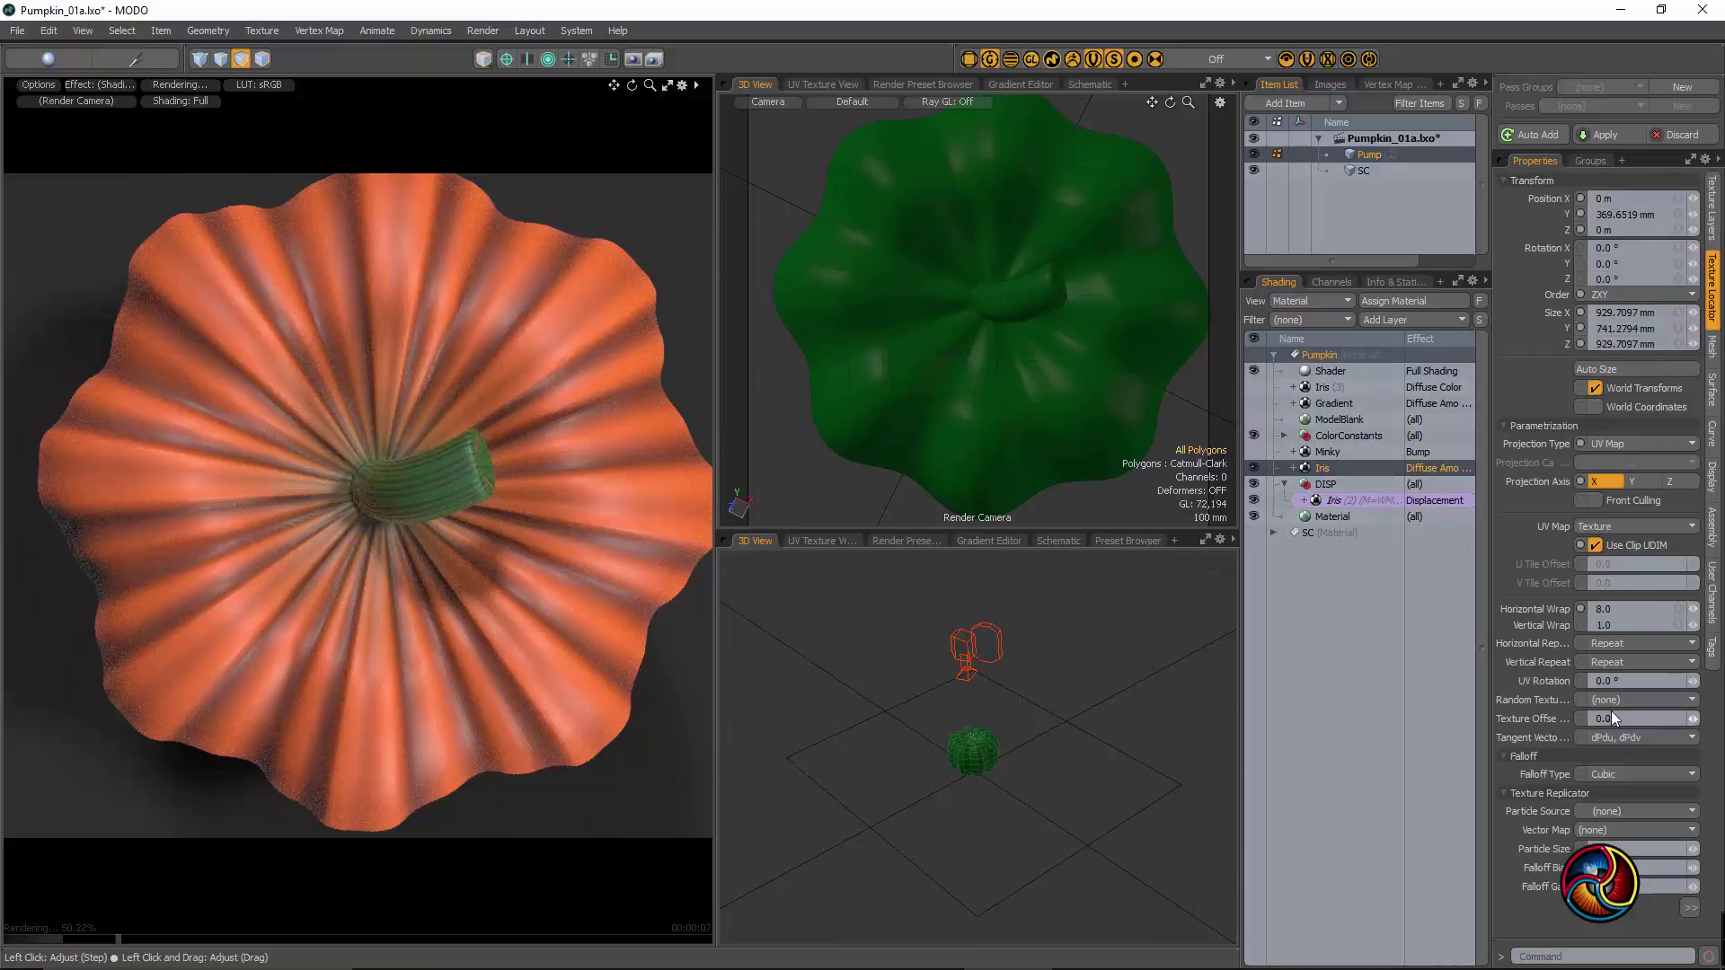
pyautogui.click(1505, 180)
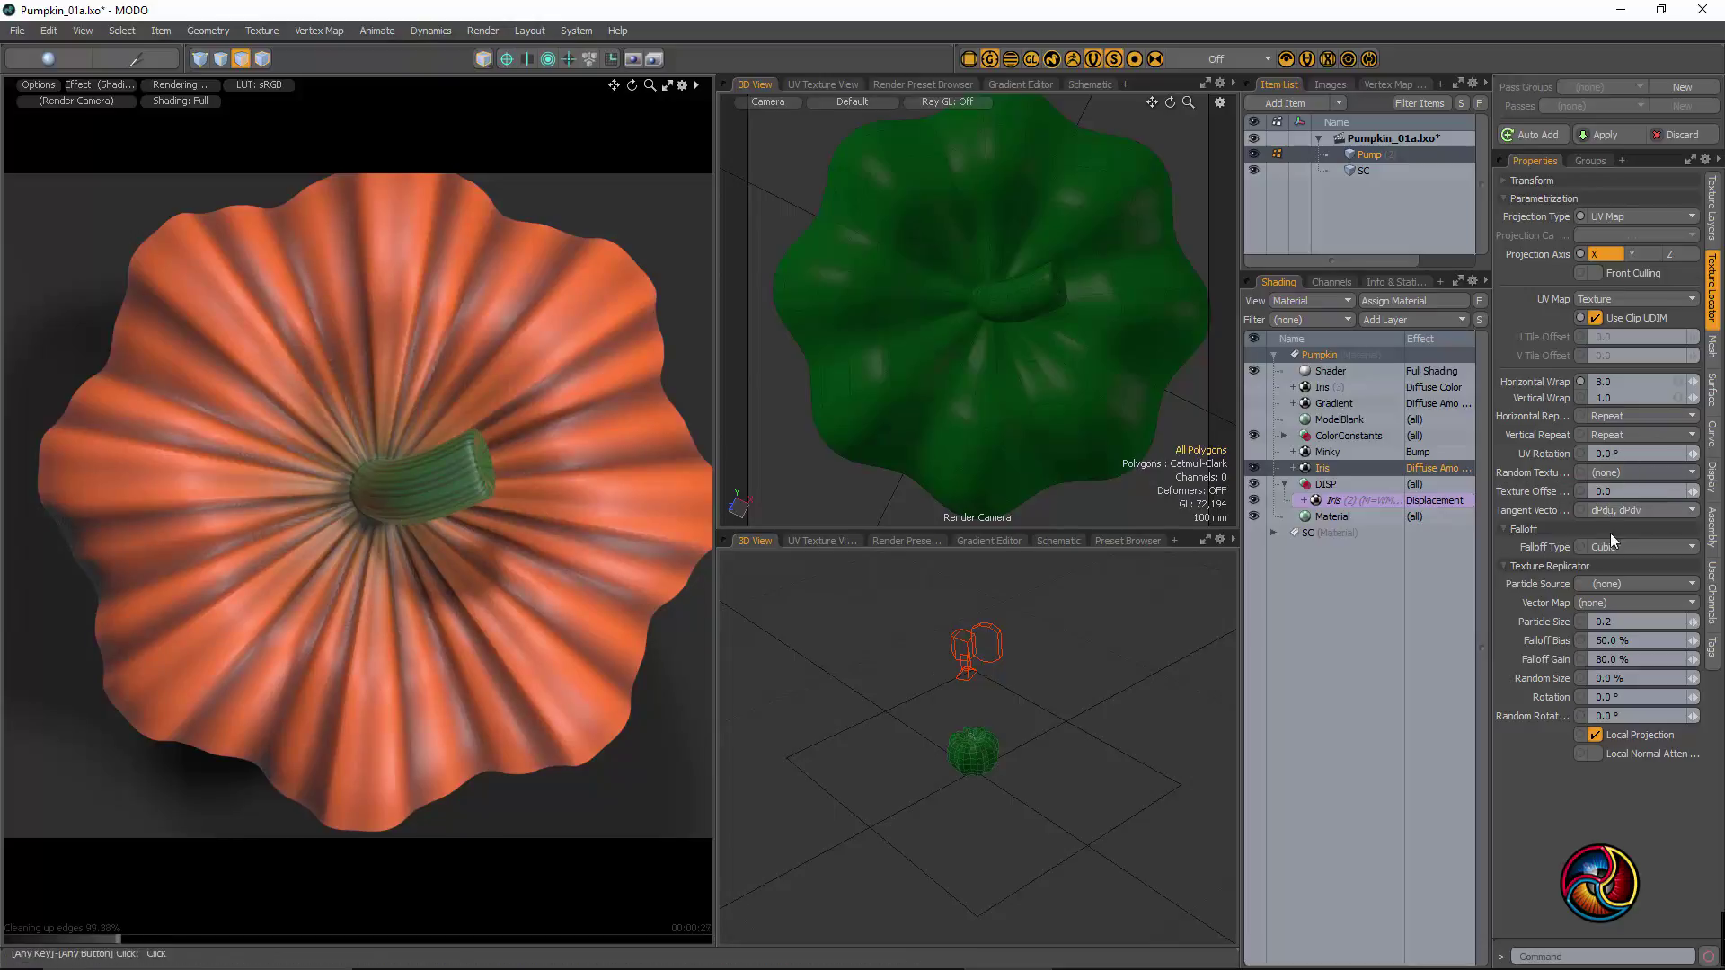
# - Set the Iris Horizontal Wrap to 20, then to 4, checking the ribs in the render
pyautogui.click(1624, 382)
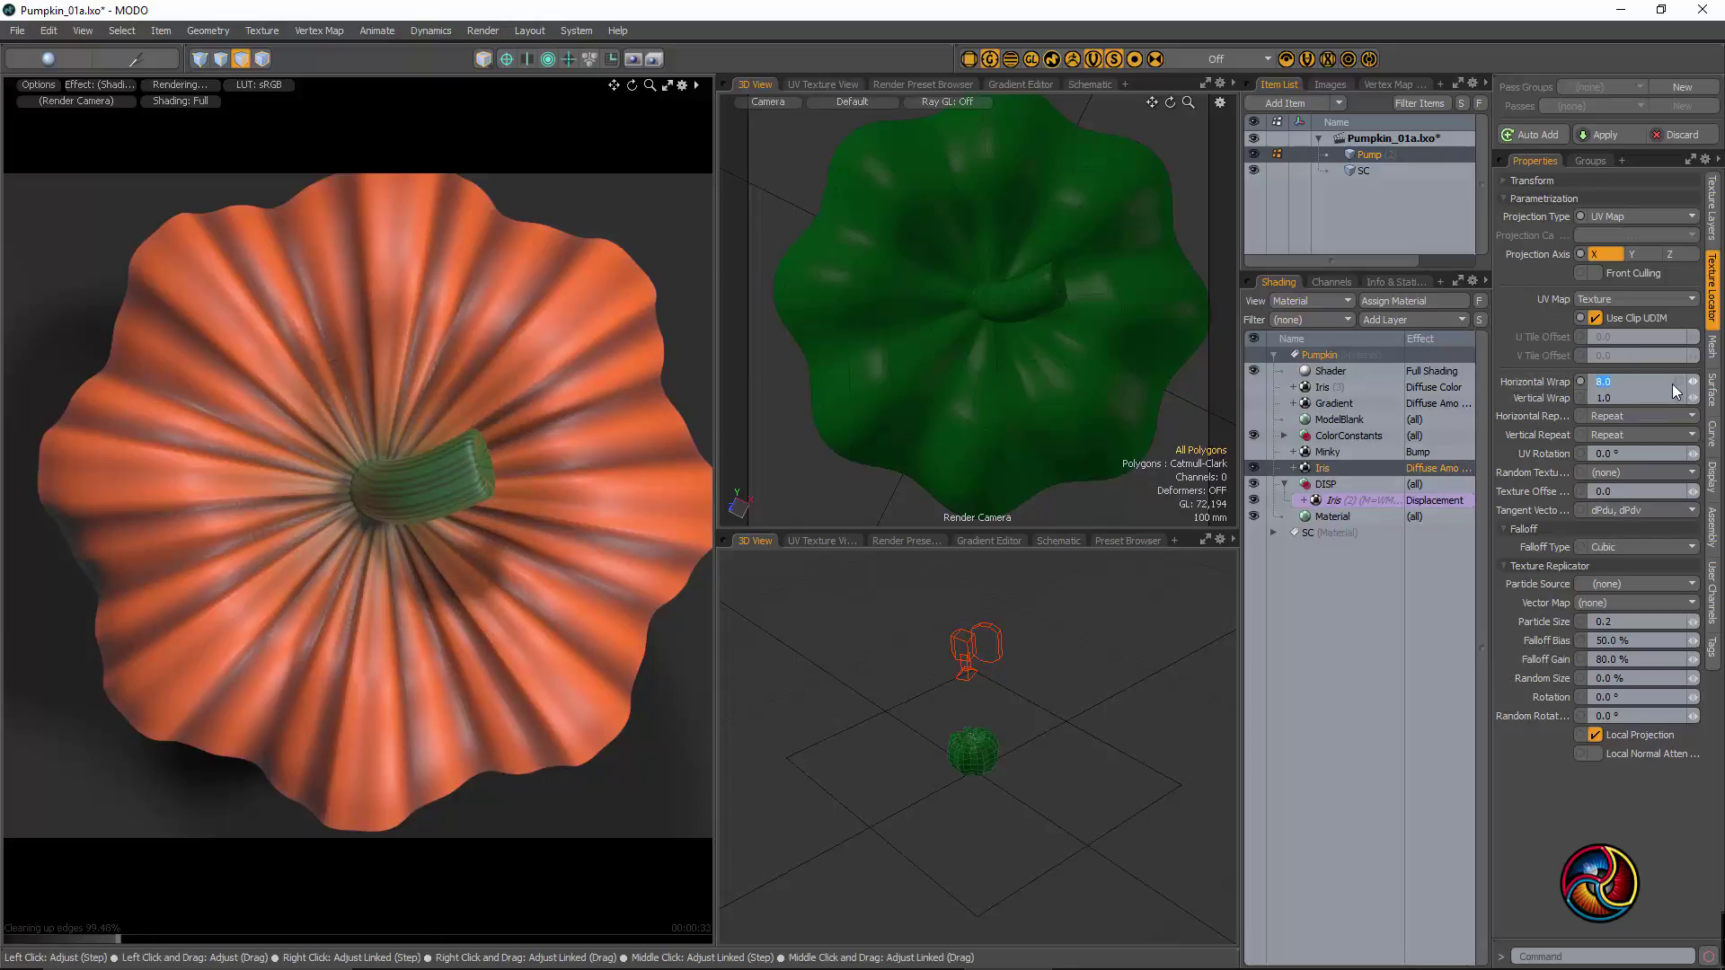
pyautogui.write('20')
pyautogui.press('Return')
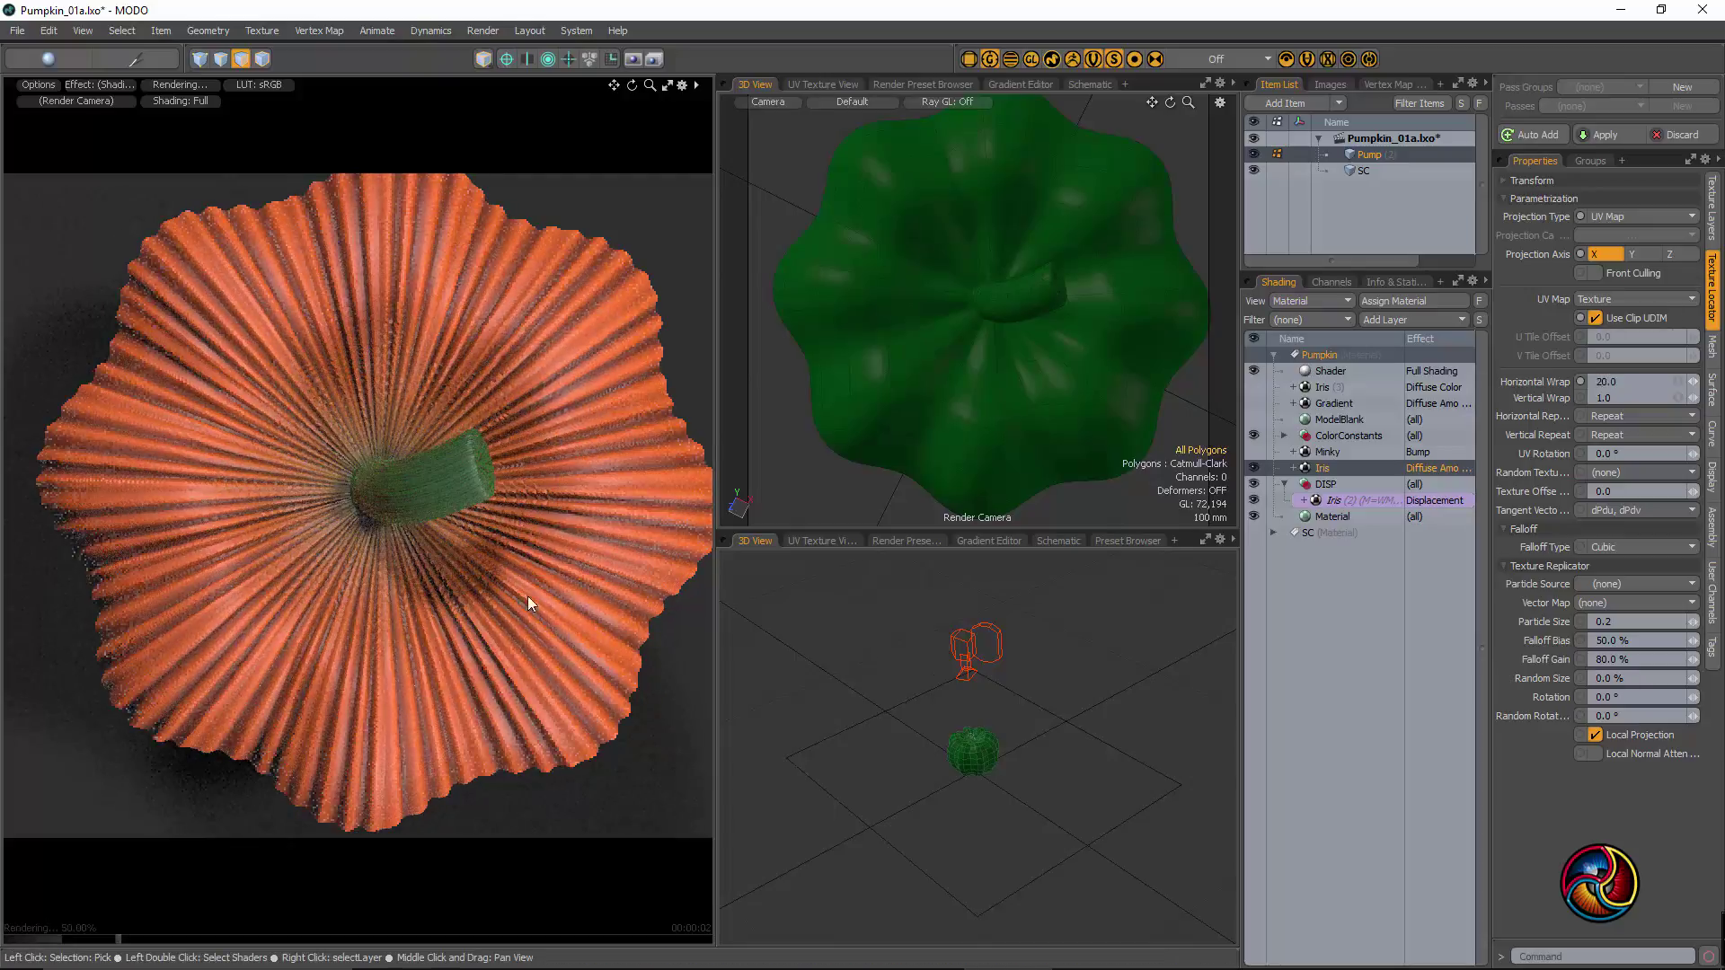
pyautogui.keyDown('alt'); pyautogui.moveTo(591, 639); pyautogui.dragTo(380, 543); pyautogui.keyUp('alt')
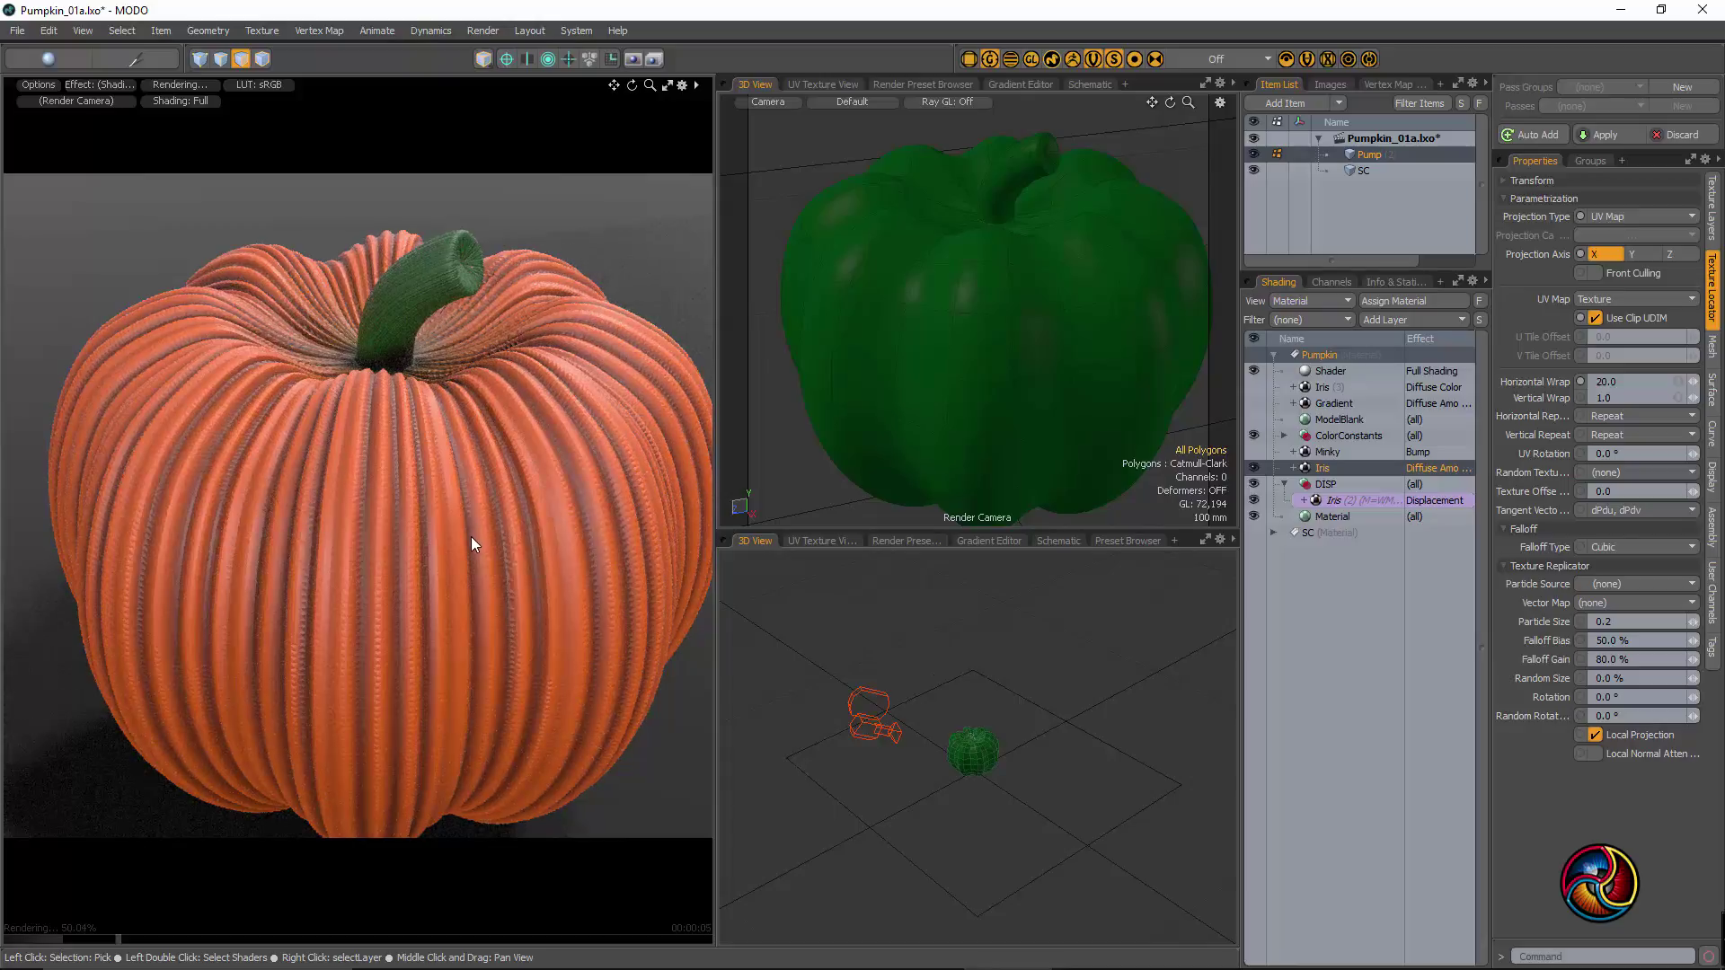
pyautogui.keyDown('alt'); pyautogui.moveTo(470, 536); pyautogui.dragTo(571, 487); pyautogui.keyUp('alt')
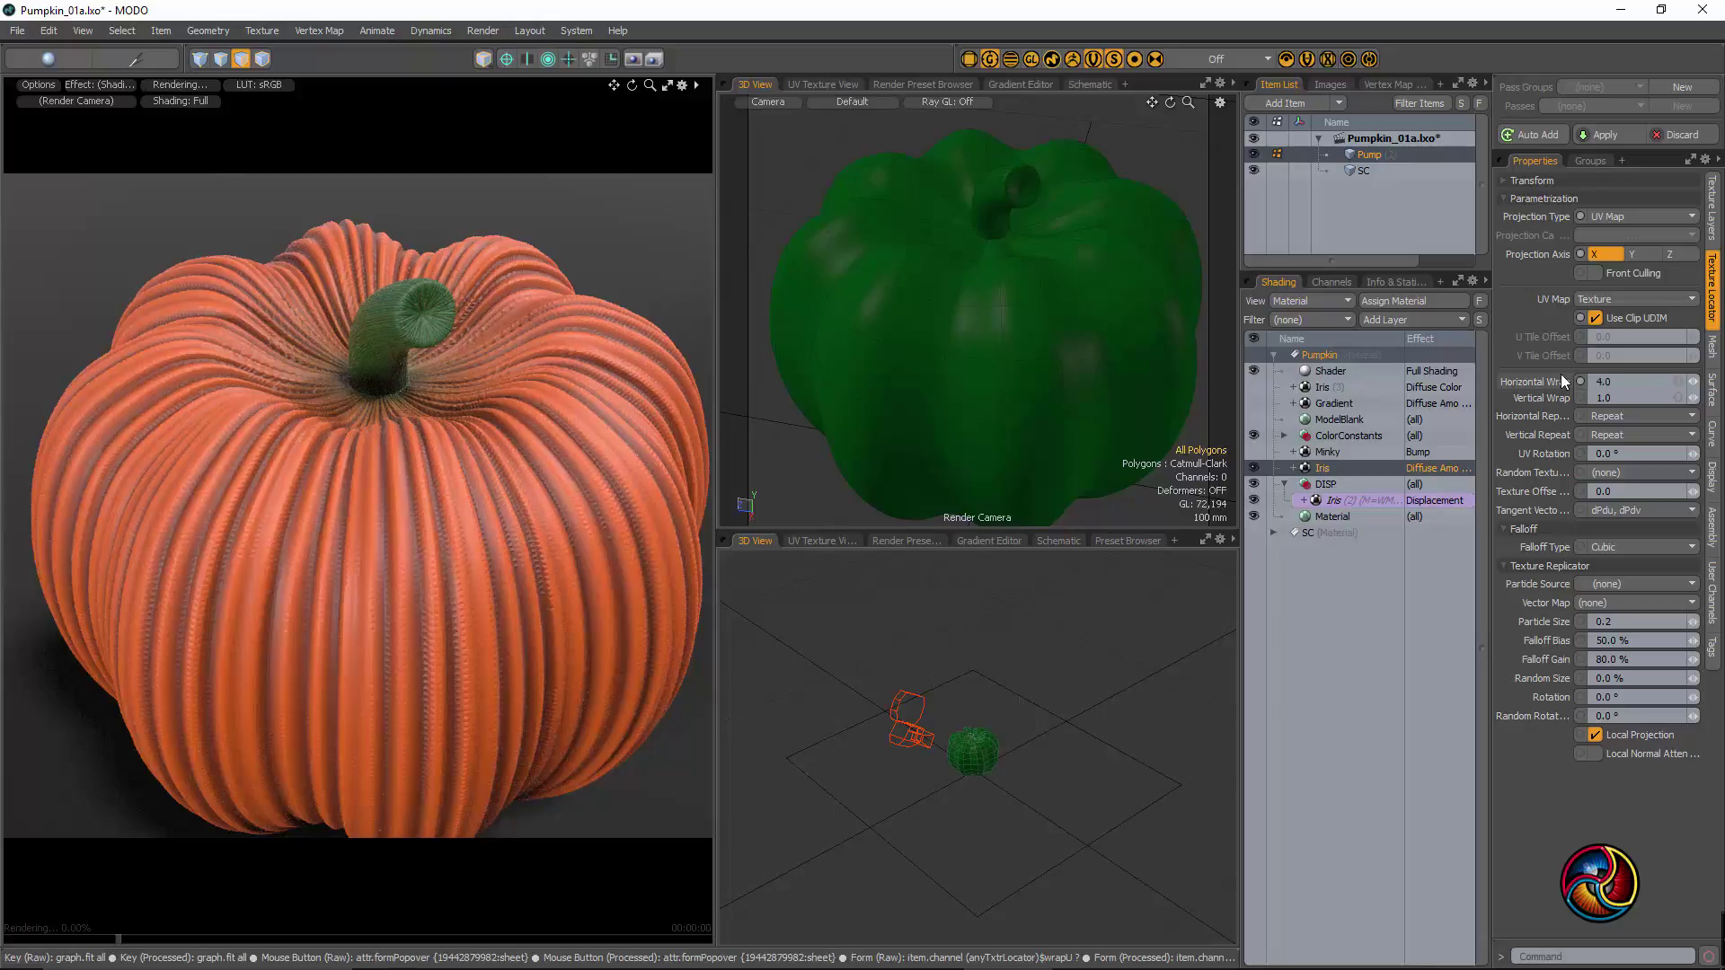
pyautogui.press('Return')
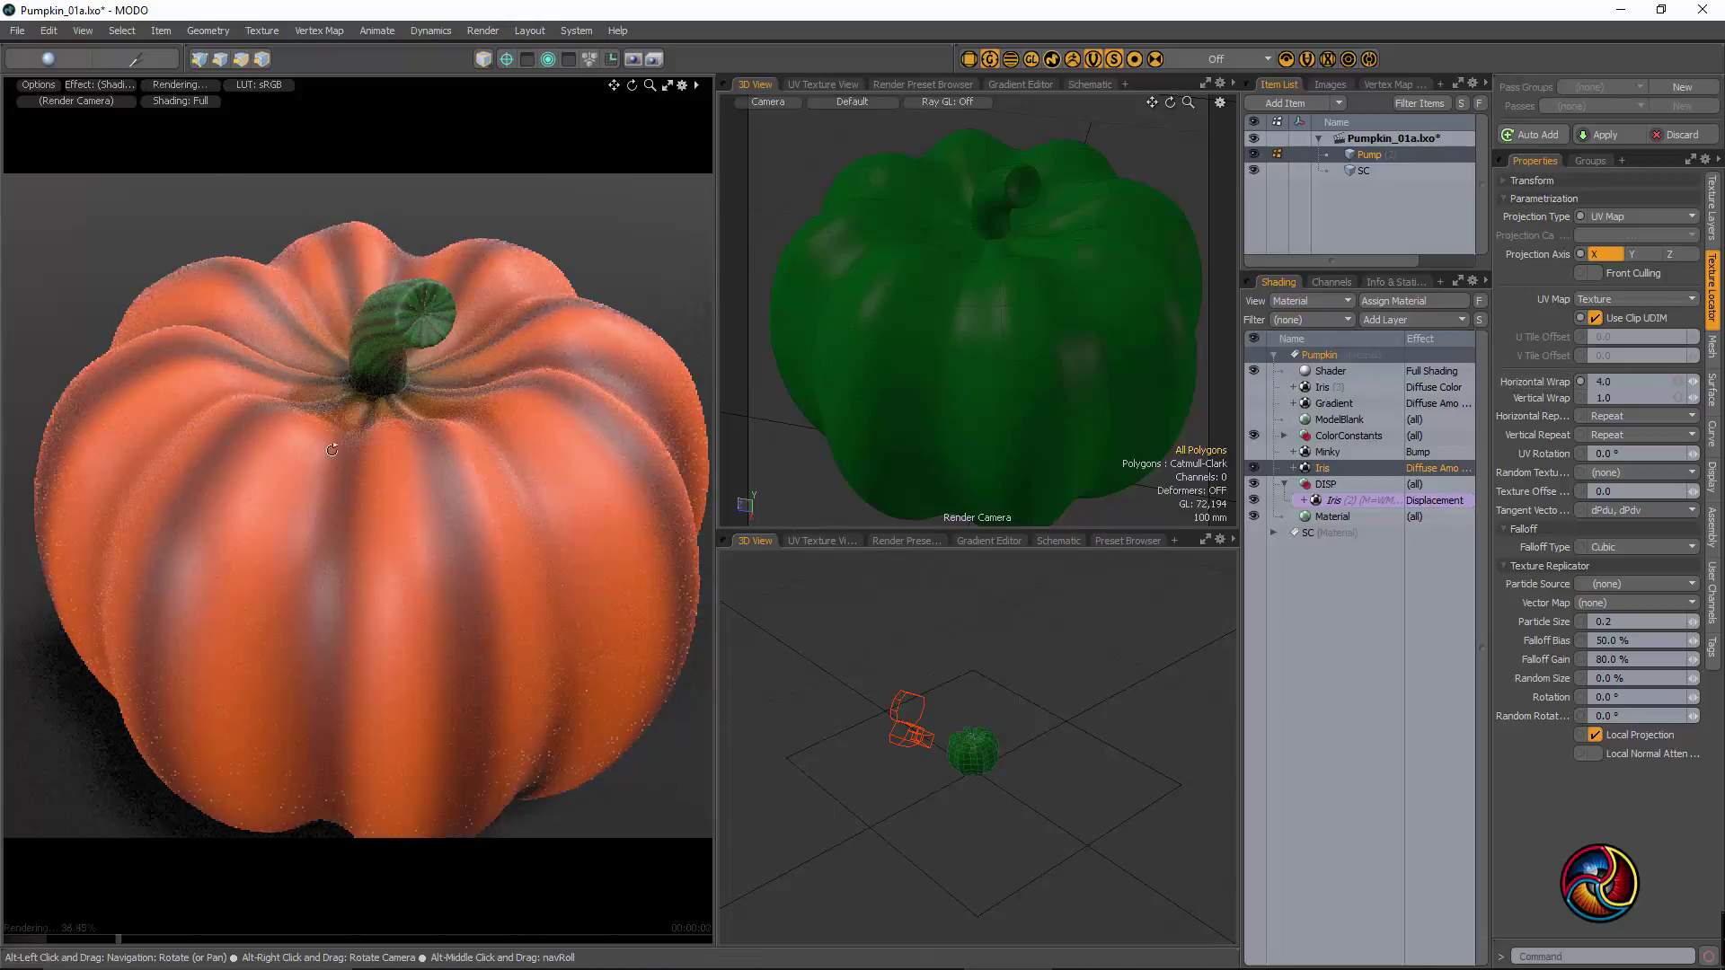
pyautogui.keyDown('alt'); pyautogui.moveTo(1114, 359); pyautogui.dragTo(1135, 482); pyautogui.keyUp('alt')
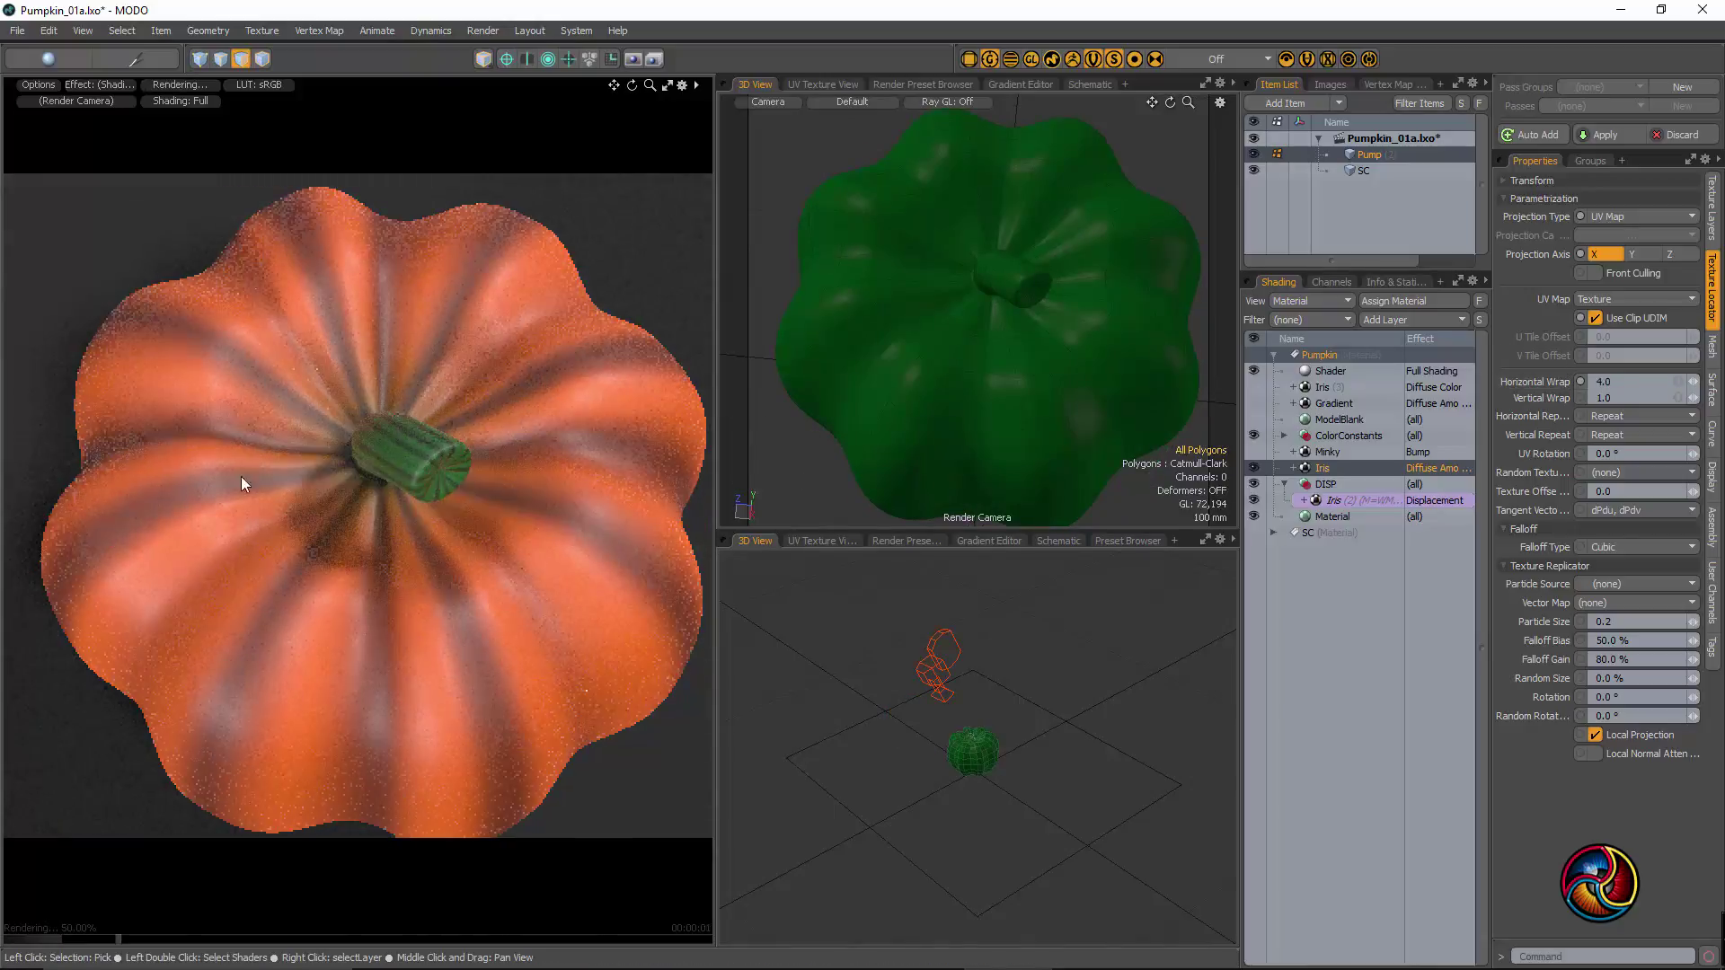
# - Switch the Iris layer's effect to Diffuse Color and bring its horizontal wrap to 8
pyautogui.rightClick(1430, 469)
pyautogui.moveTo(1419, 485)
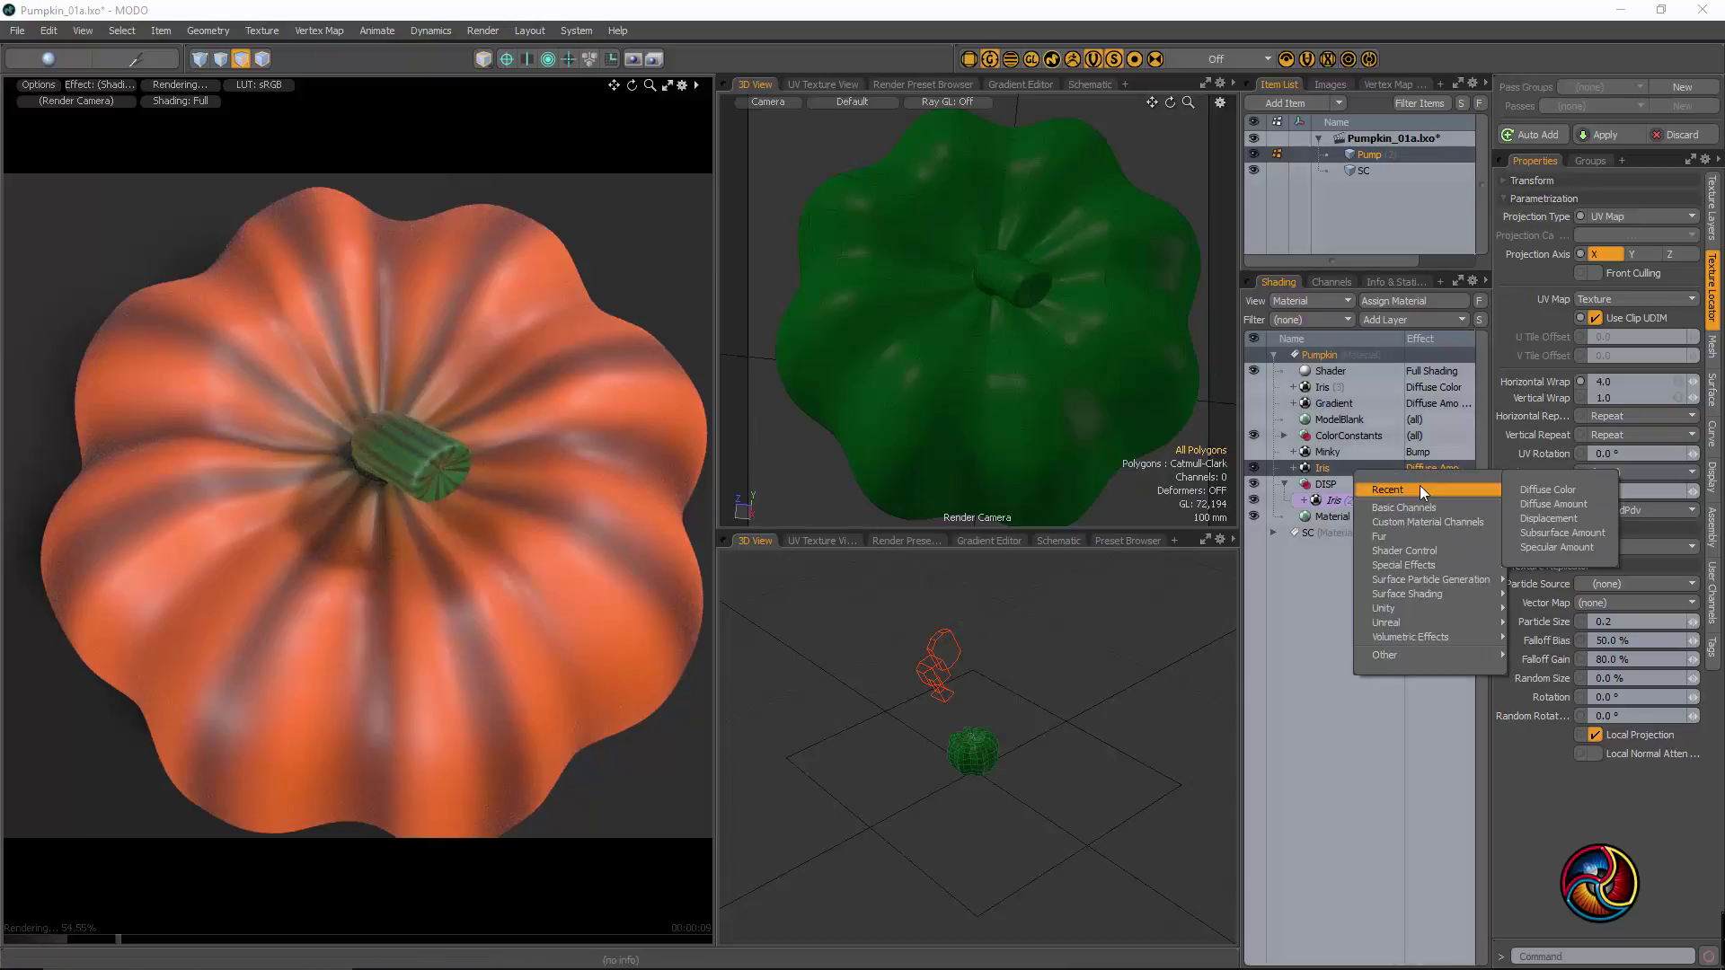
pyautogui.click(1518, 487)
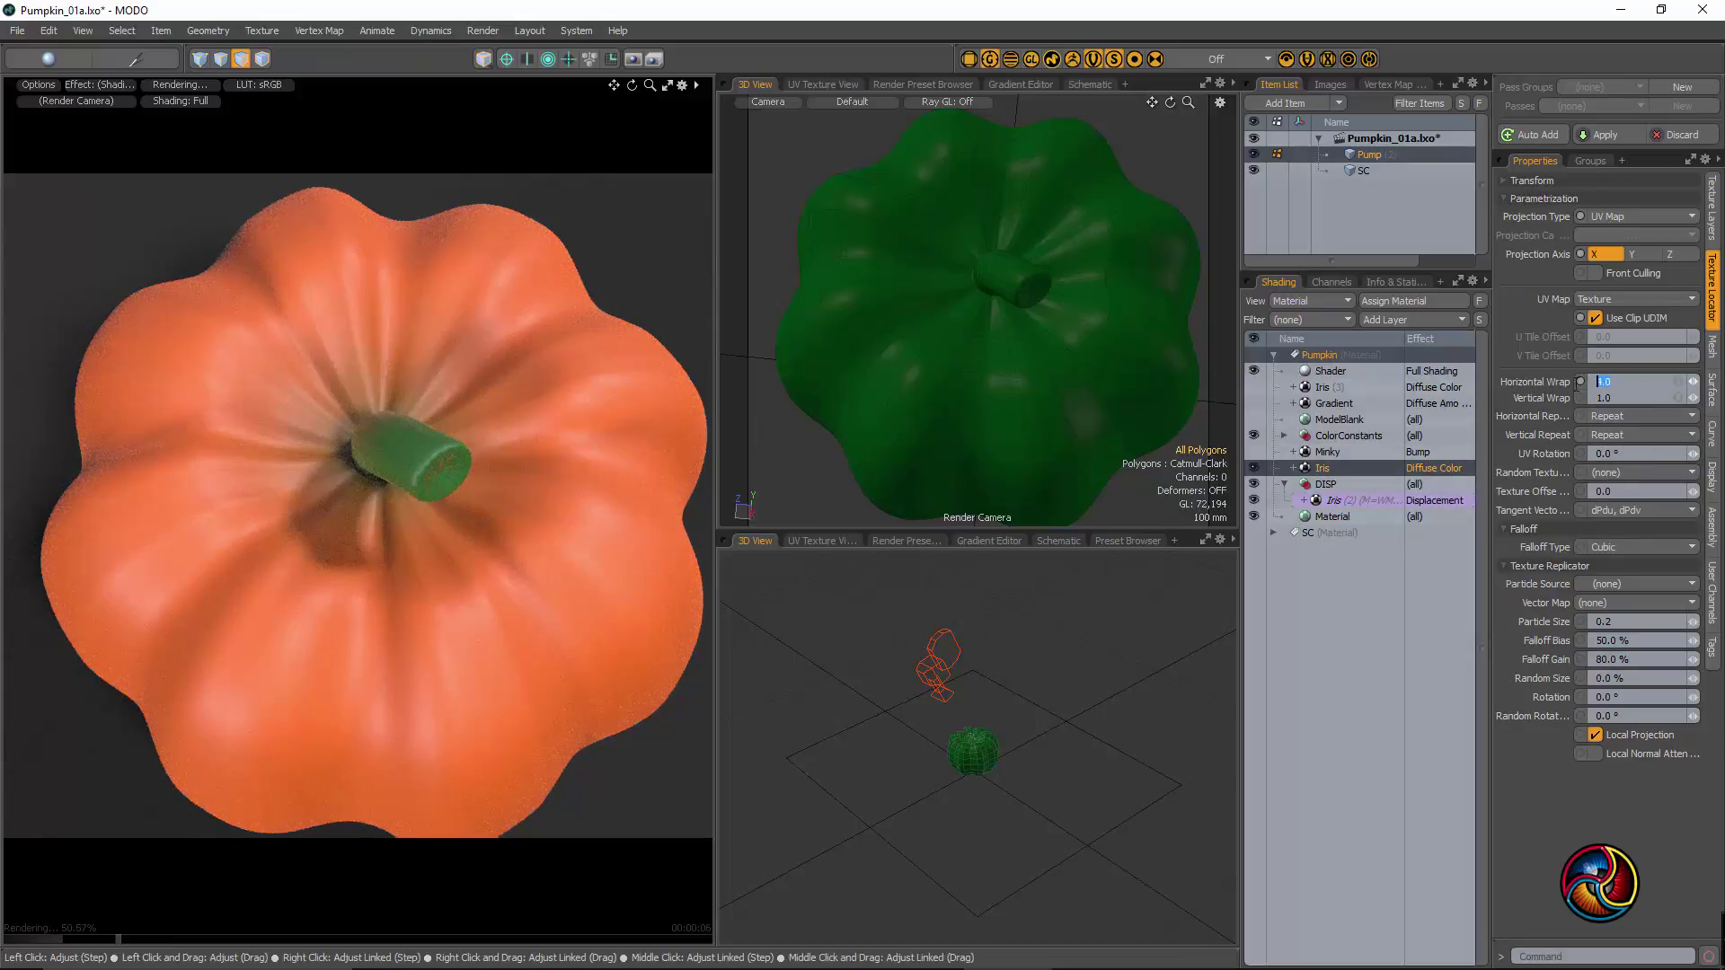
pyautogui.write('4')
pyautogui.press('Return')
pyautogui.press('Return')
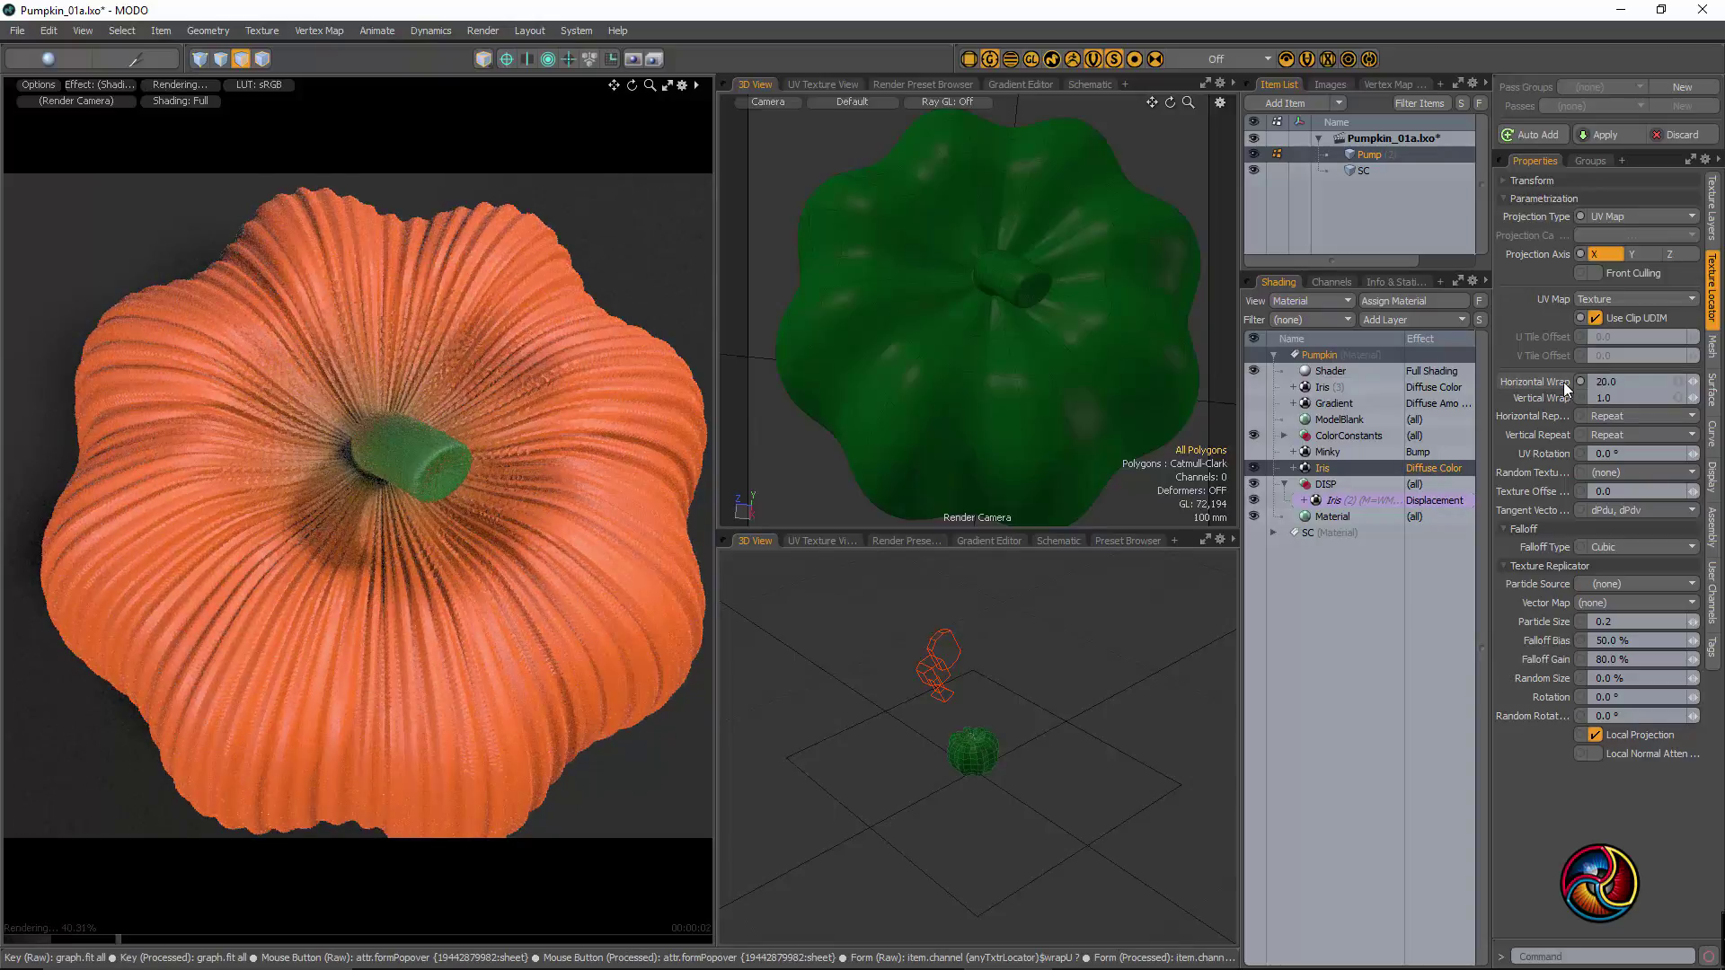
pyautogui.moveTo(1631, 386); pyautogui.dragTo(1588, 386)
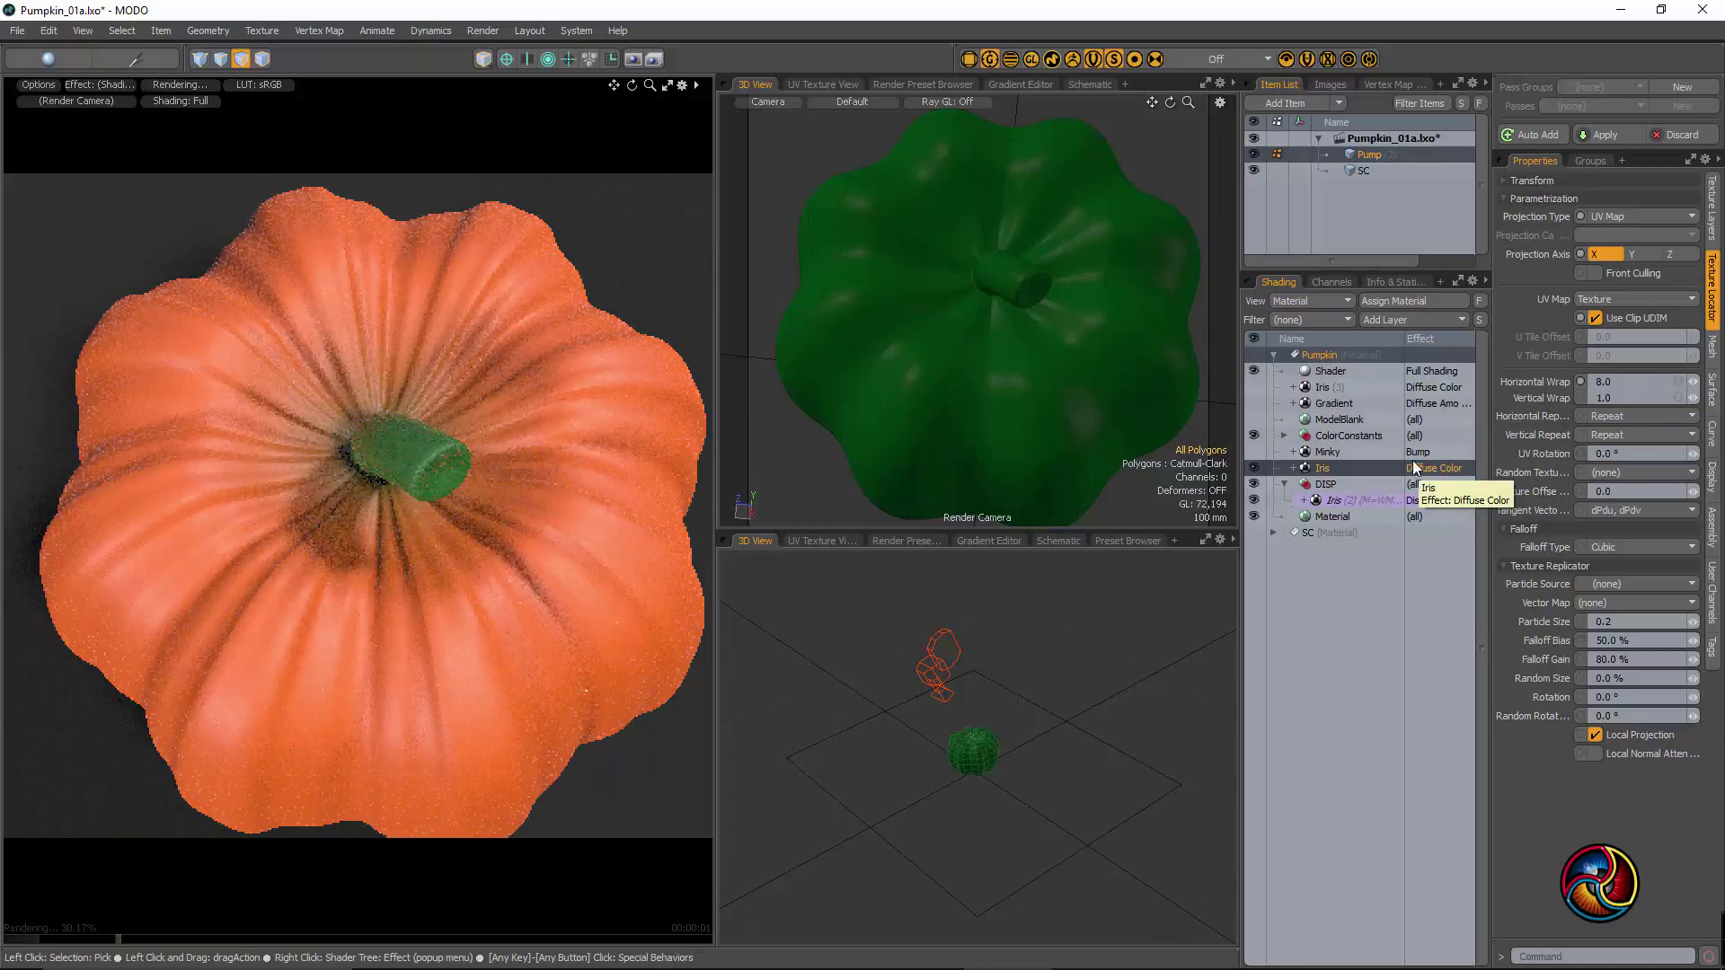
# - Set the Iris layer's effect back to Diffuse Amount
pyautogui.click(1430, 468)
pyautogui.moveTo(1447, 488)
pyautogui.click(1511, 503)
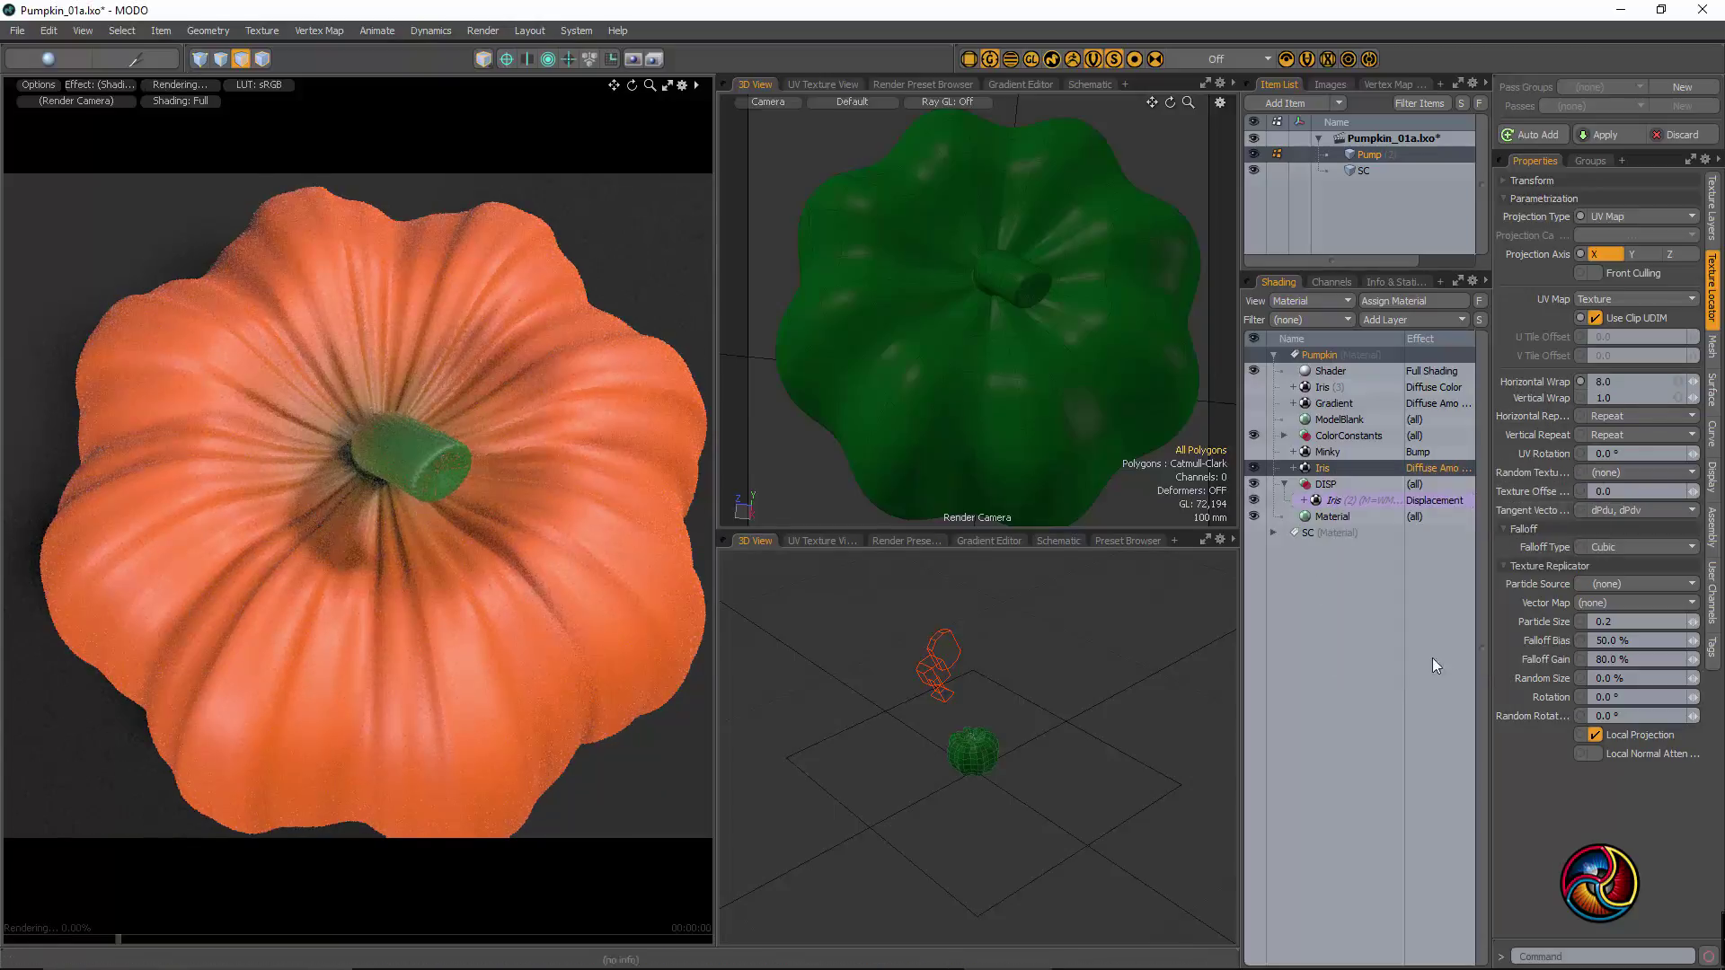
# - Orbit the render to a low side view with the stem centred, then bring up the Firefox reference
pyautogui.keyDown('alt'); pyautogui.moveTo(421, 710); pyautogui.dragTo(553, 597); pyautogui.keyUp('alt')
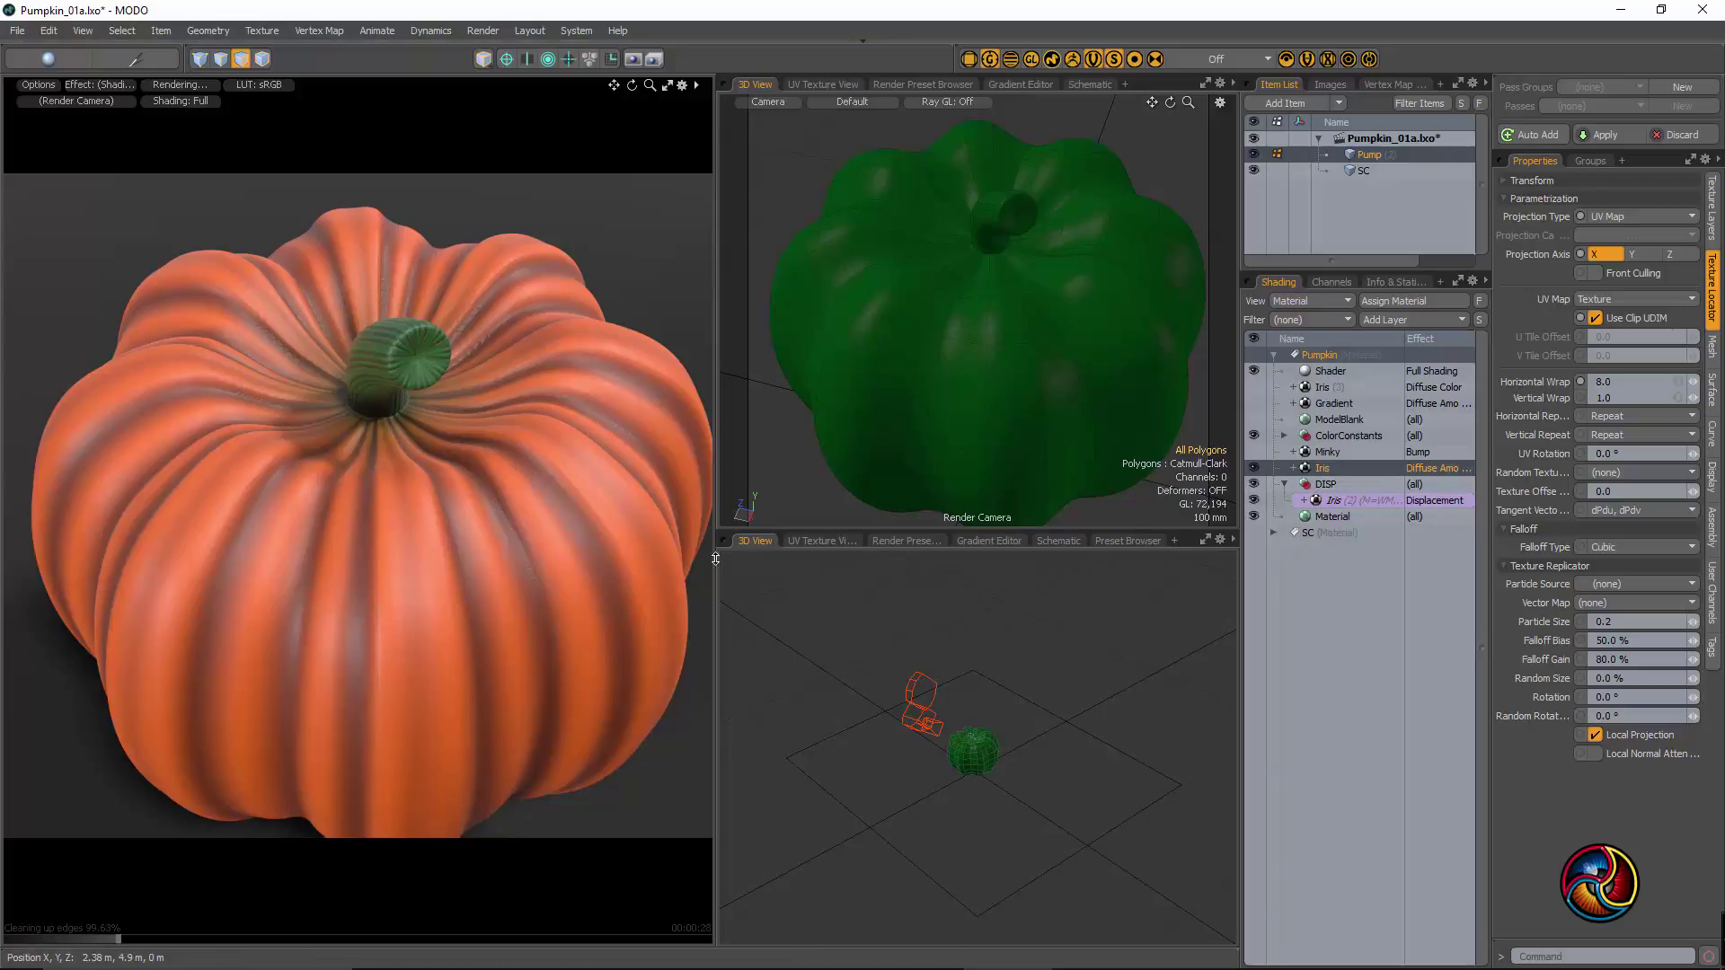
pyautogui.keyDown('alt'); pyautogui.moveTo(355, 605); pyautogui.dragTo(505, 559); pyautogui.keyUp('alt')
pyautogui.keyDown('alt'); pyautogui.moveTo(396, 665); pyautogui.dragTo(306, 578); pyautogui.keyUp('alt')
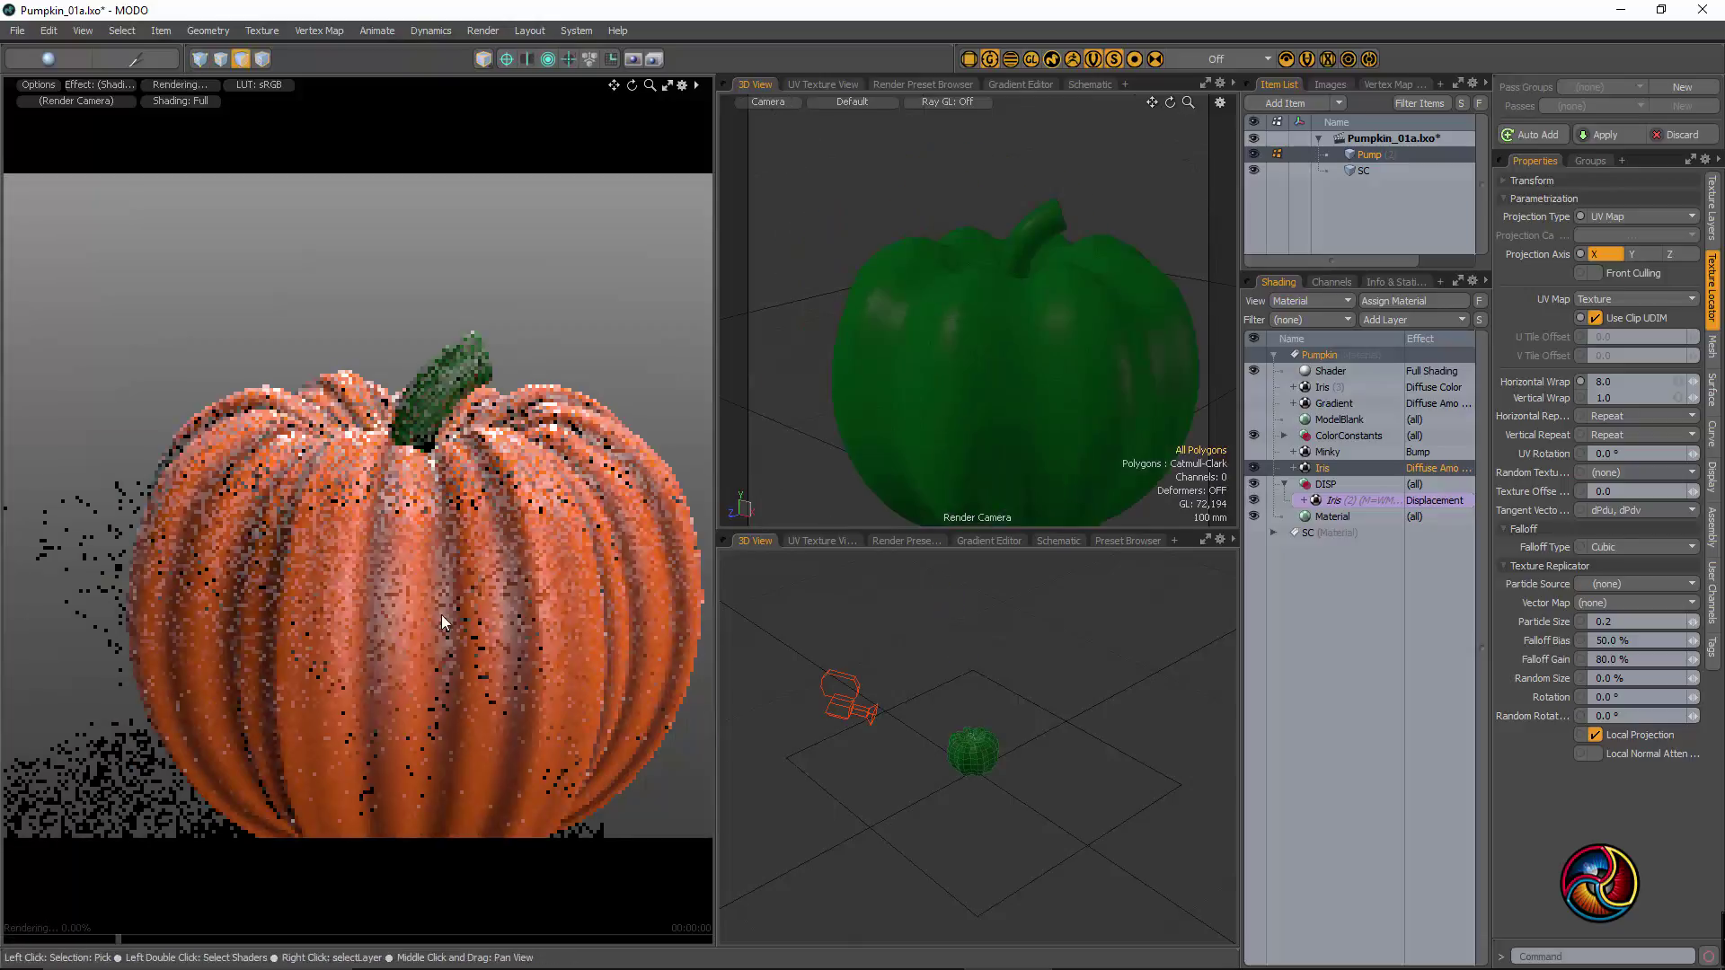
pyautogui.keyDown('alt'); pyautogui.moveTo(443, 621); pyautogui.dragTo(494, 462); pyautogui.keyUp('alt')
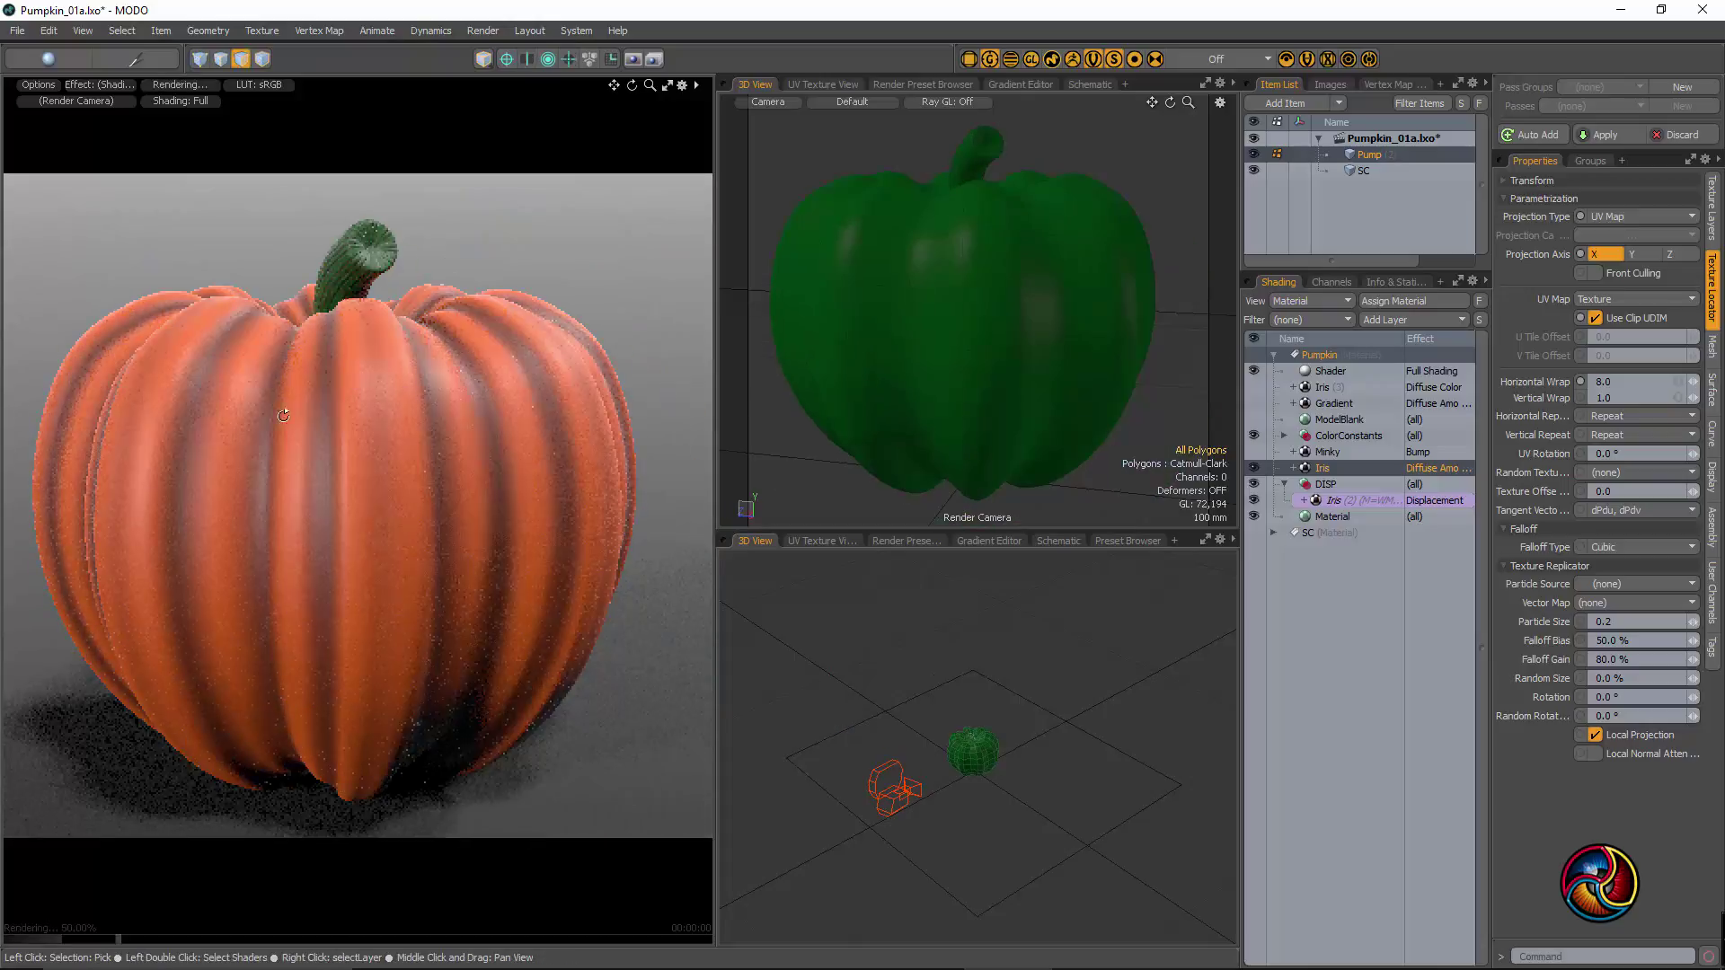
pyautogui.keyDown('alt'); pyautogui.moveTo(287, 422); pyautogui.dragTo(321, 461); pyautogui.keyUp('alt')
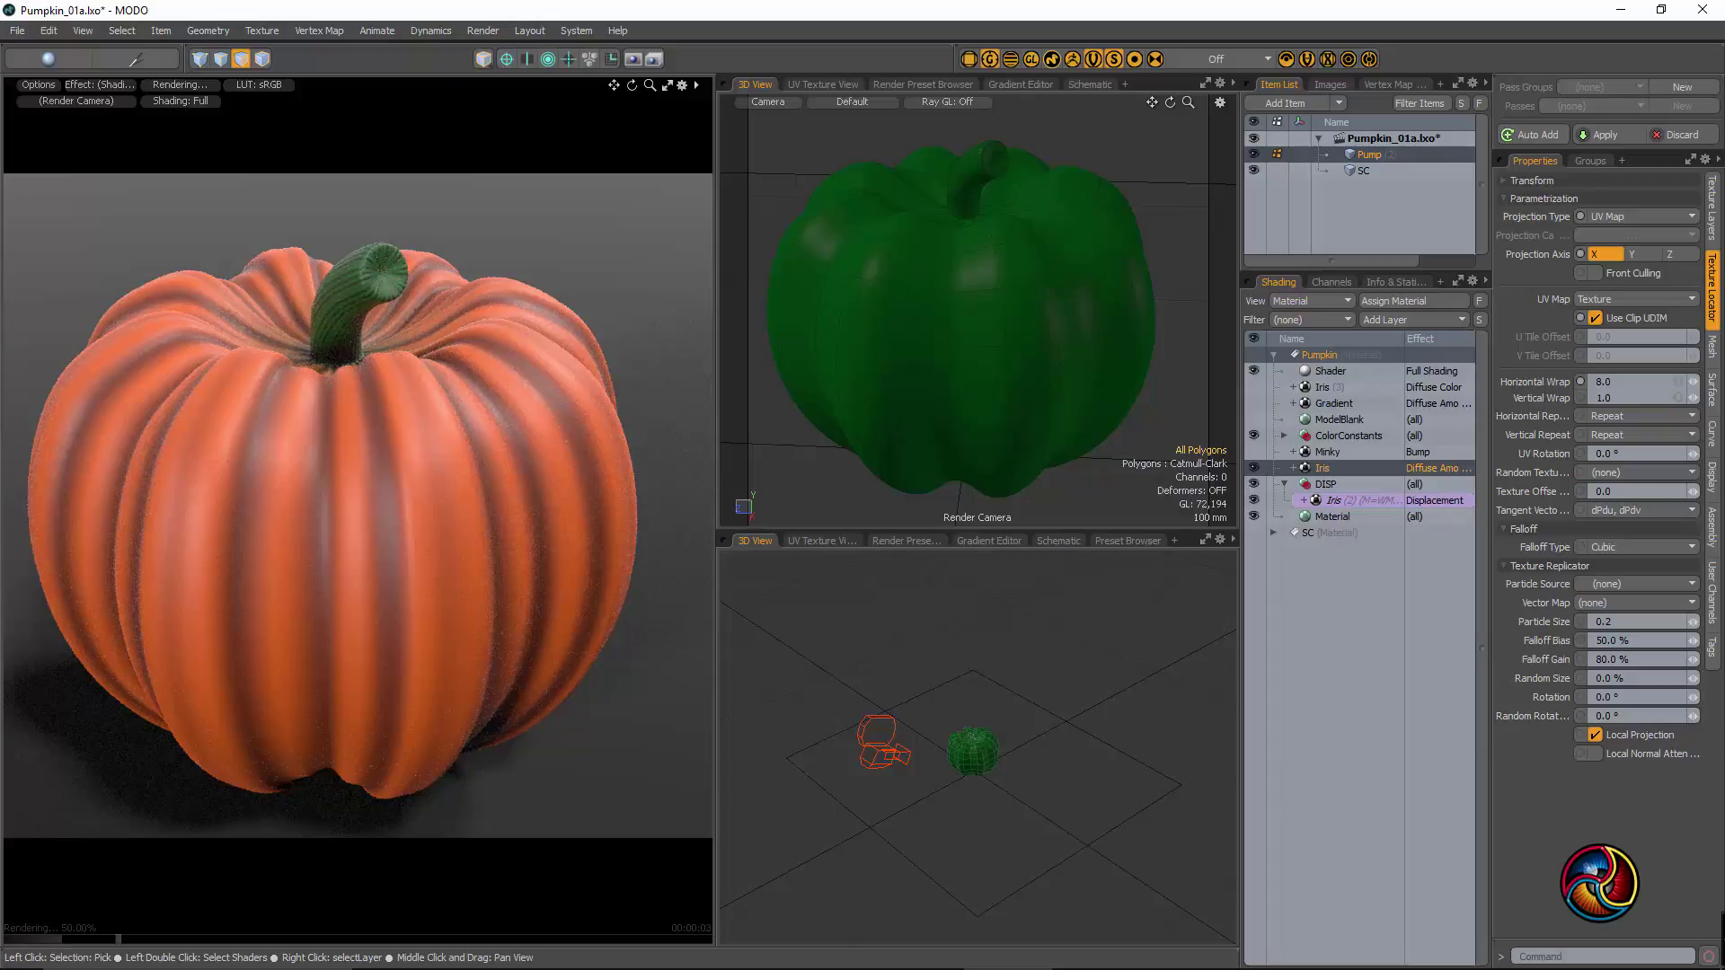
pyautogui.hotkey('alt', 'Tab')
# - View the Mutant Pixel YouTube channel in Firefox, then minimize the browser to reveal MODO
pyautogui.moveTo(749, 49); pyautogui.dragTo(715, 152)
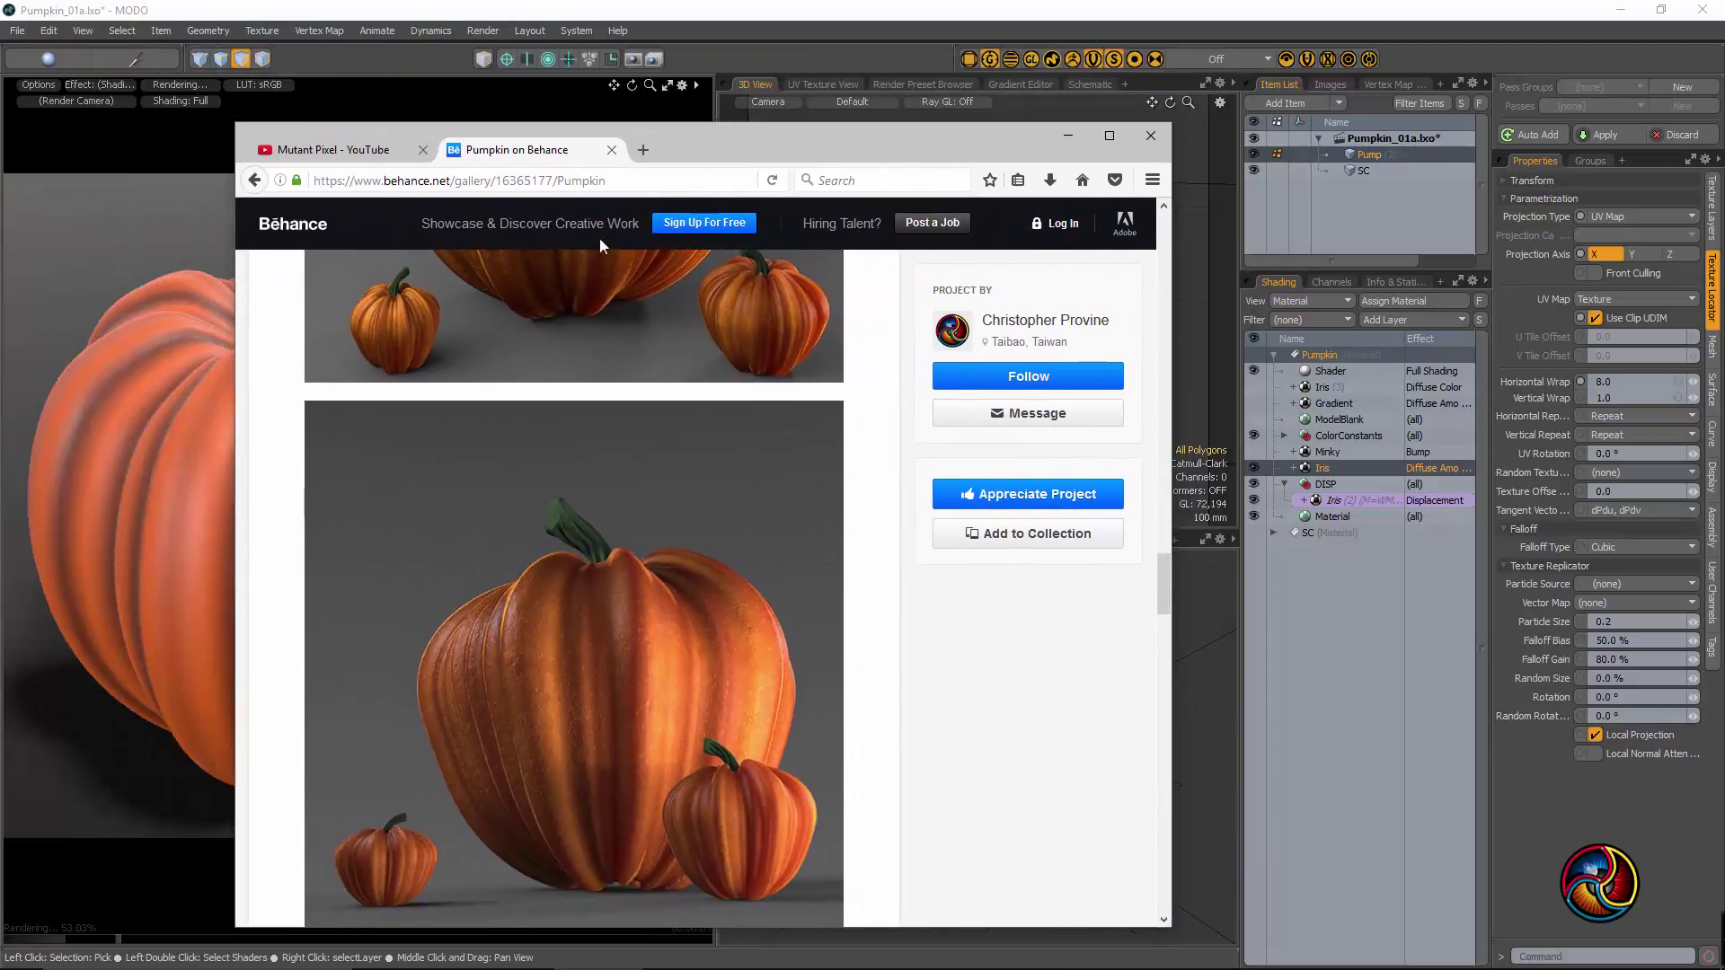
pyautogui.click(351, 151)
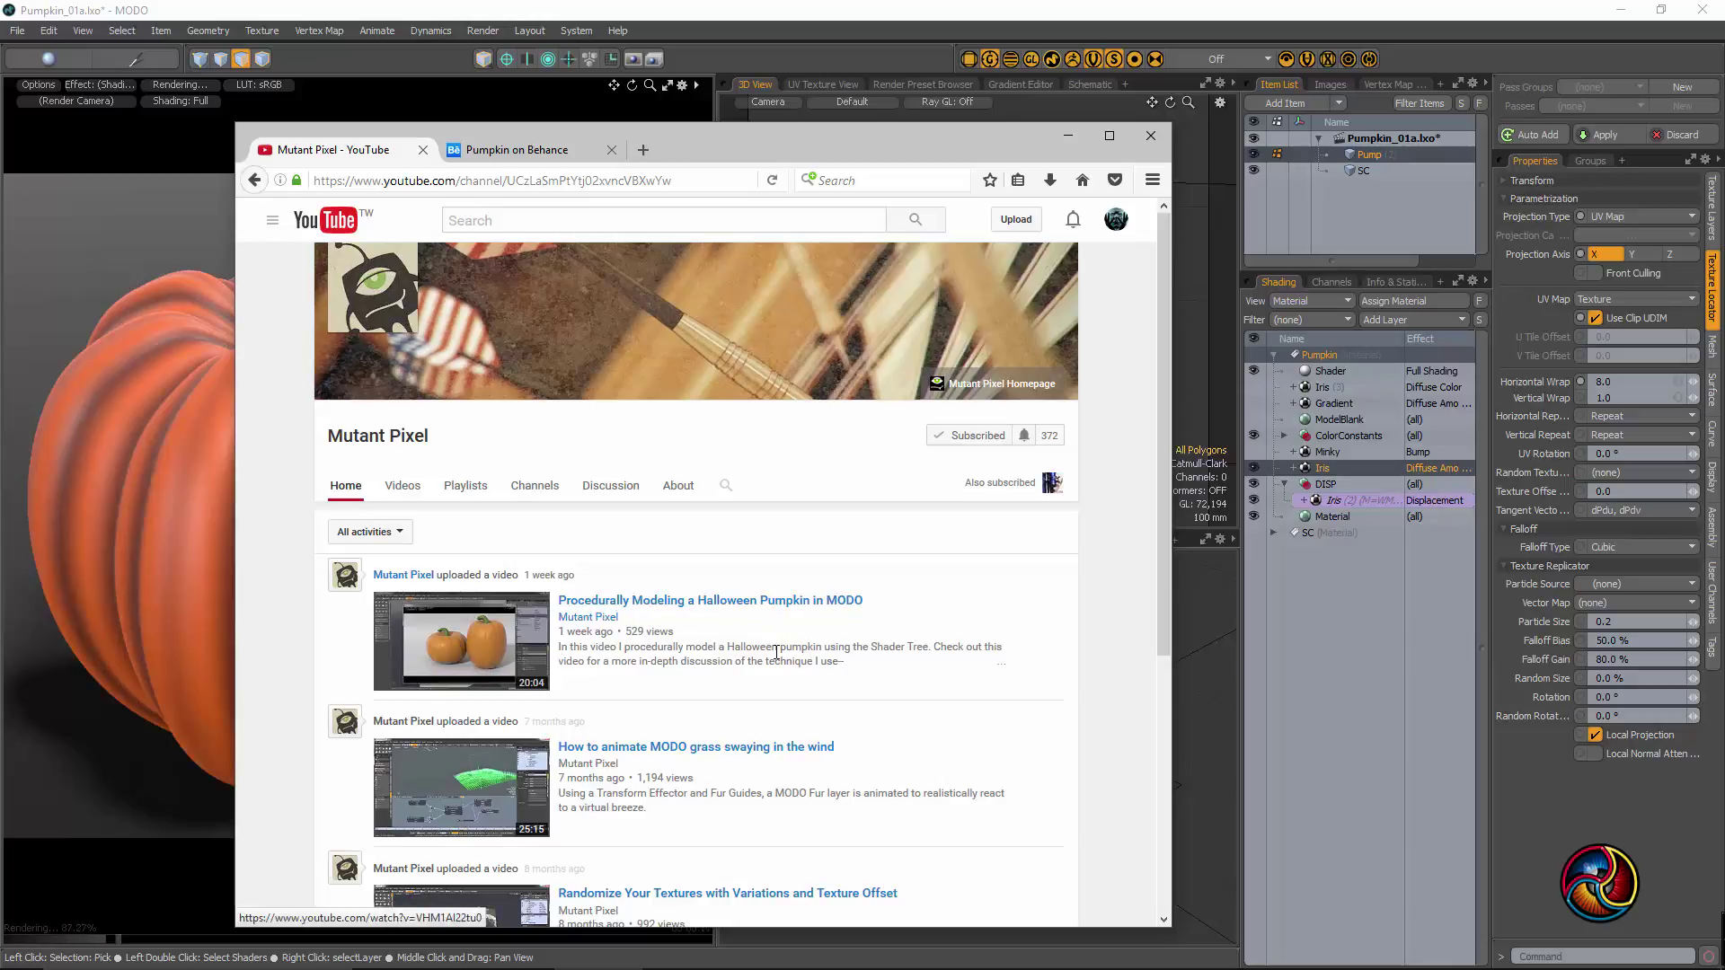
pyautogui.scroll(-3, 772, 665)
pyautogui.scroll(3, 790, 548)
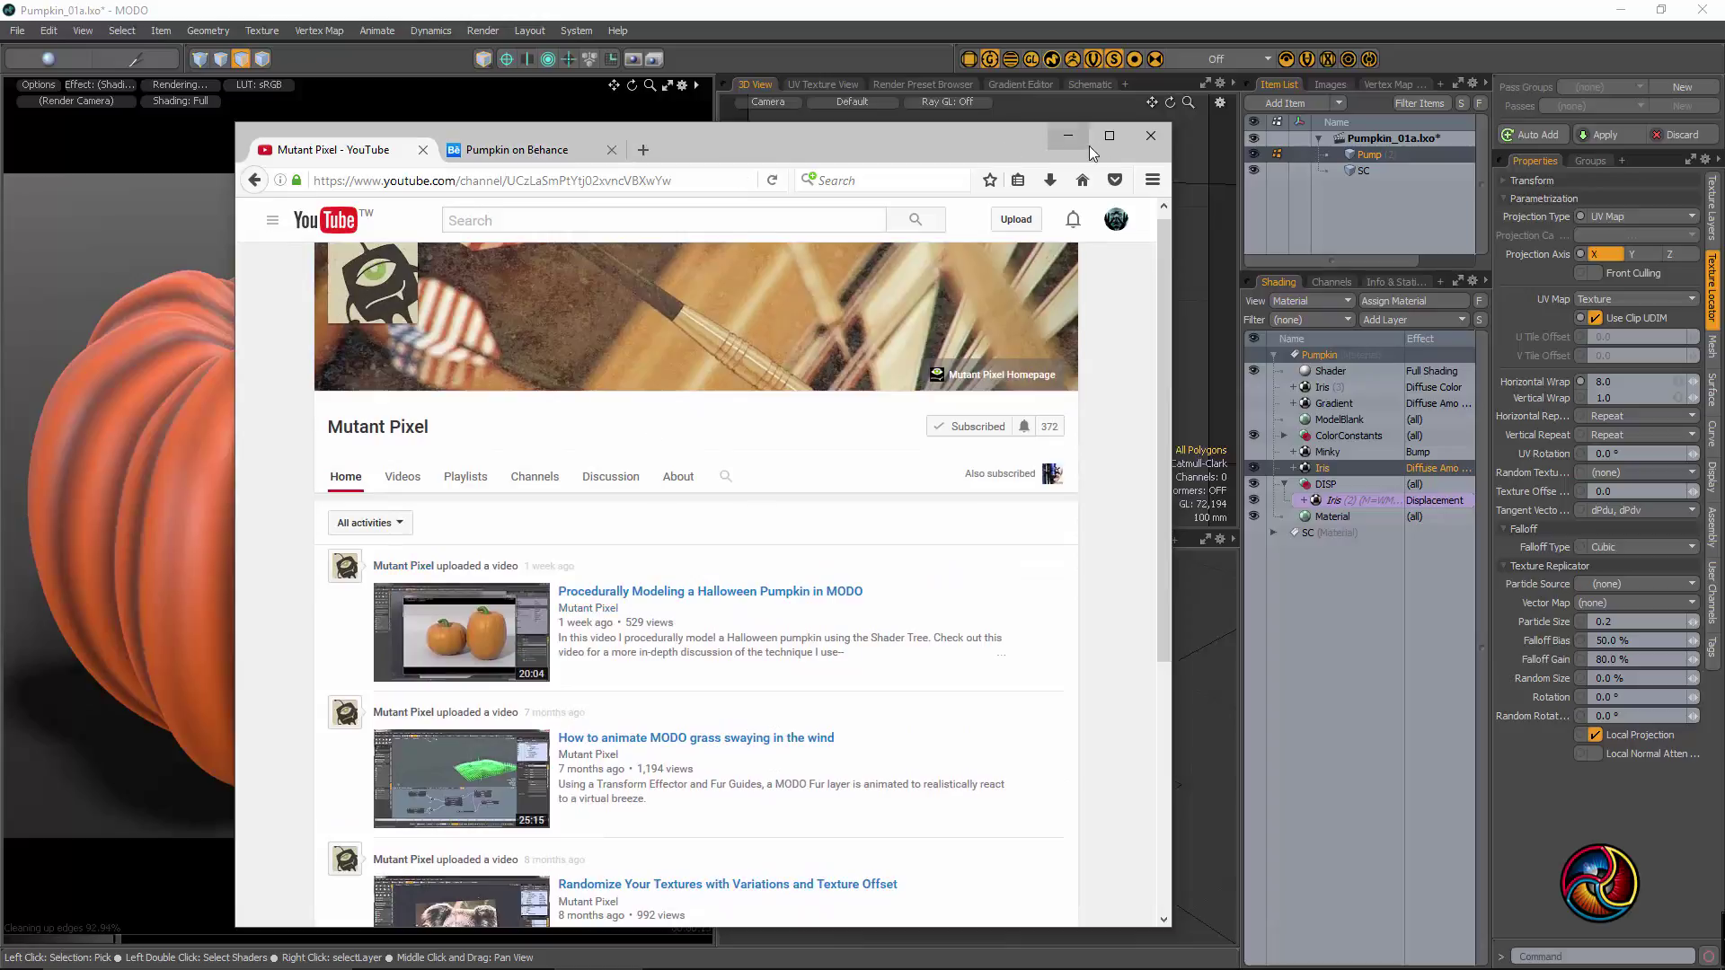
pyautogui.click(1149, 135)
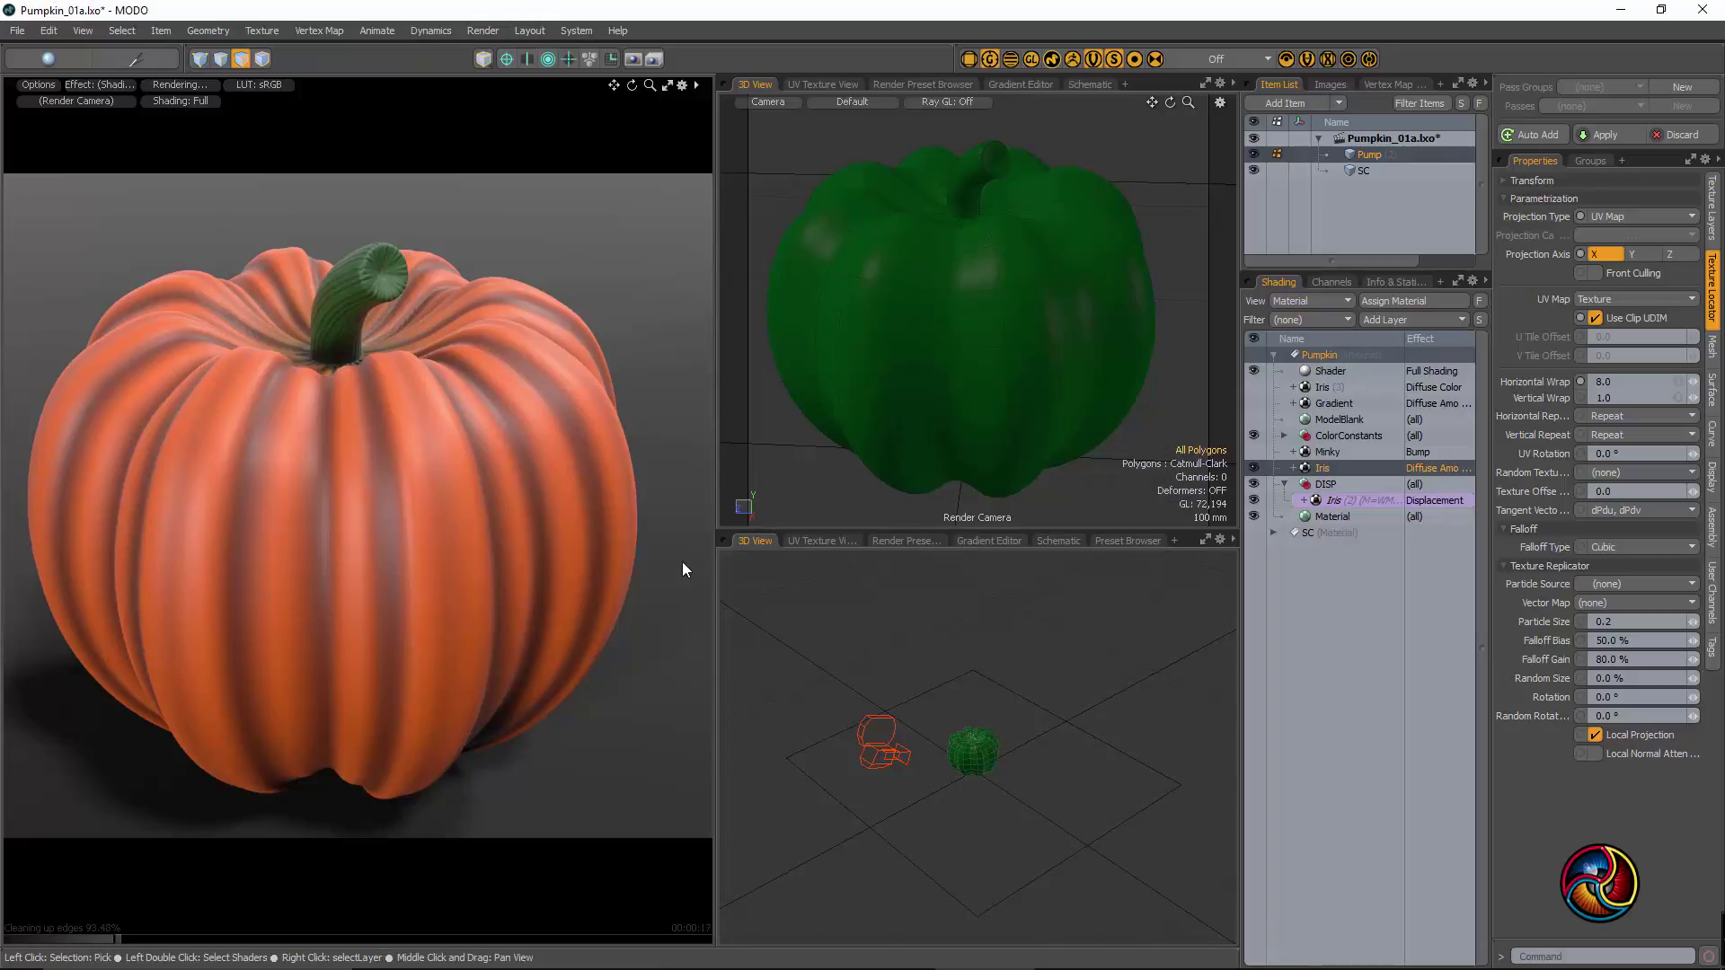